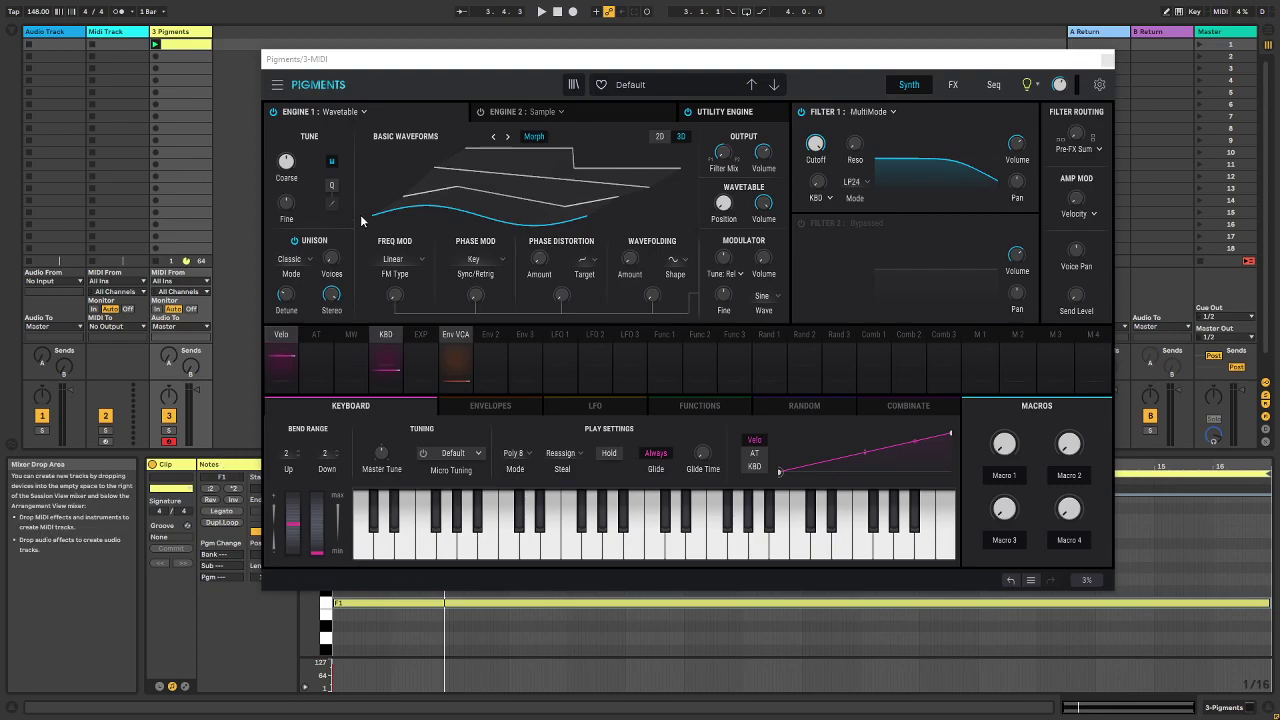
Switch Engine 1 to the Harmonic engine type
left_click(355, 113)
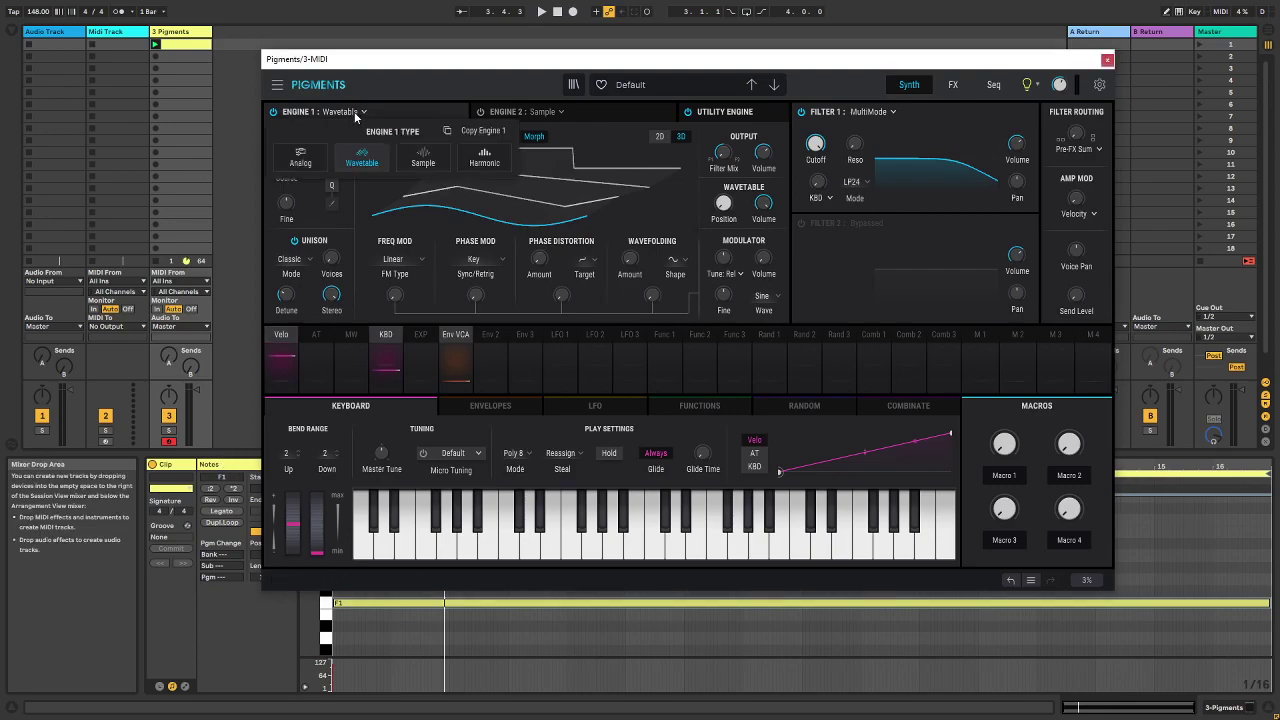
left_click(497, 162)
left_click_drag(607, 68, 534, 77)
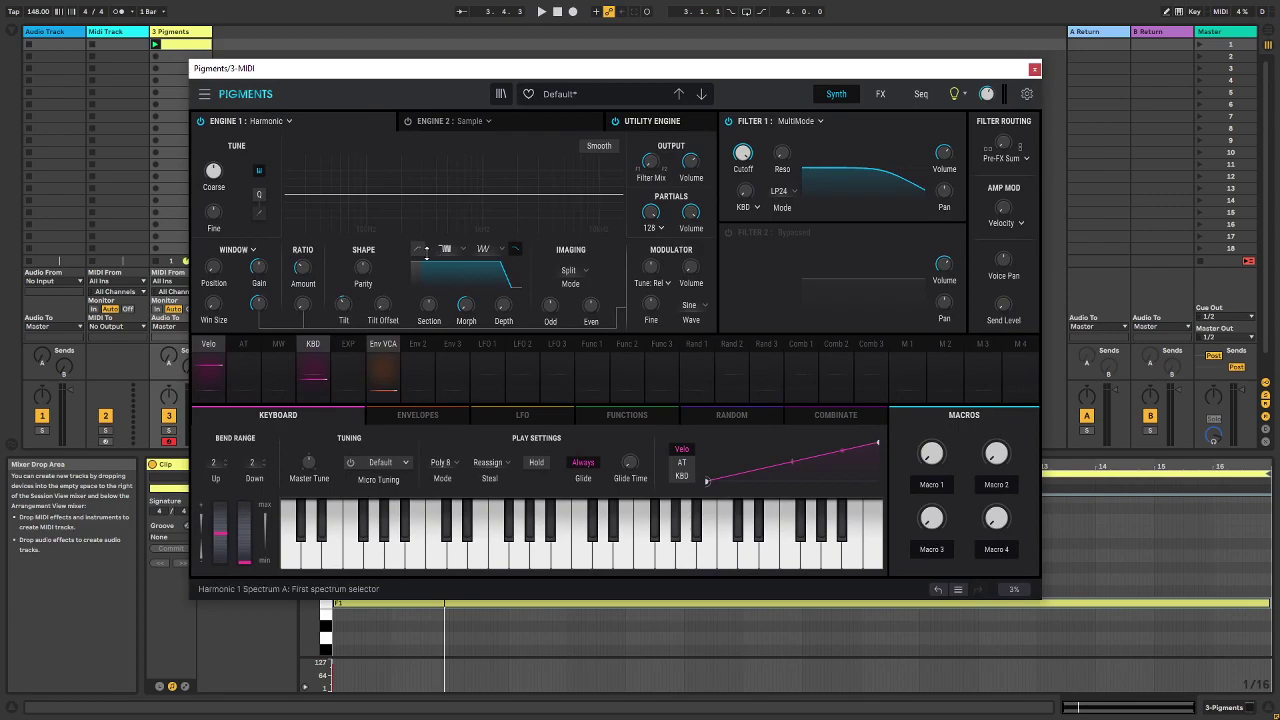
Enable the Hi-pass shape slope and raise Depth. Set Spectrum A to BiPuls, Spectrum B to Notch, and Morph to 98% B
left_click(418, 248)
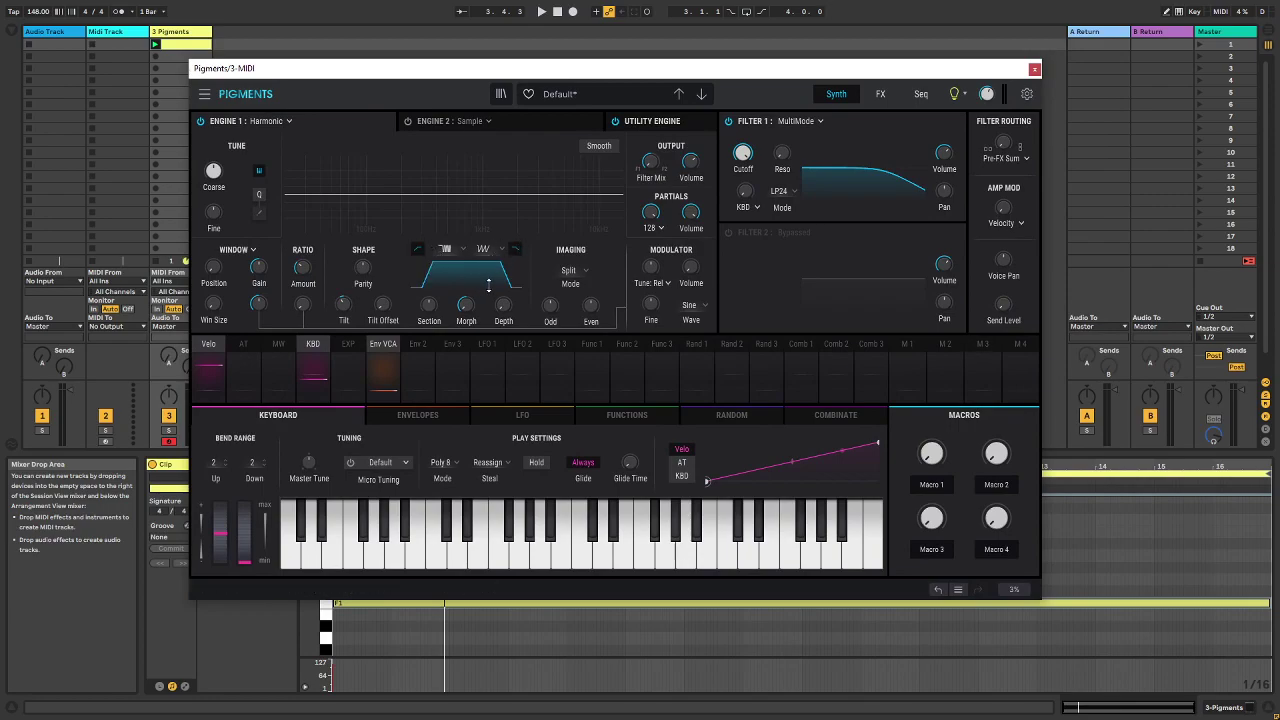
left_click_drag(503, 311, 503, 200)
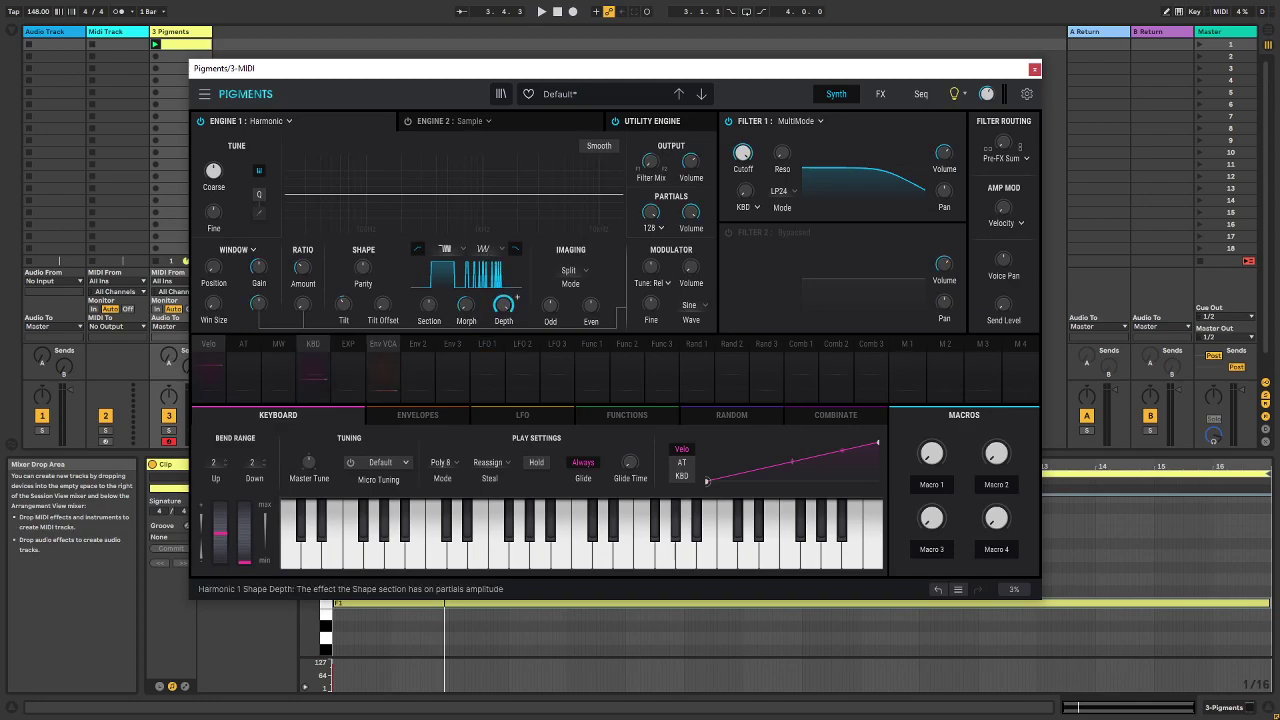
left_click(485, 250)
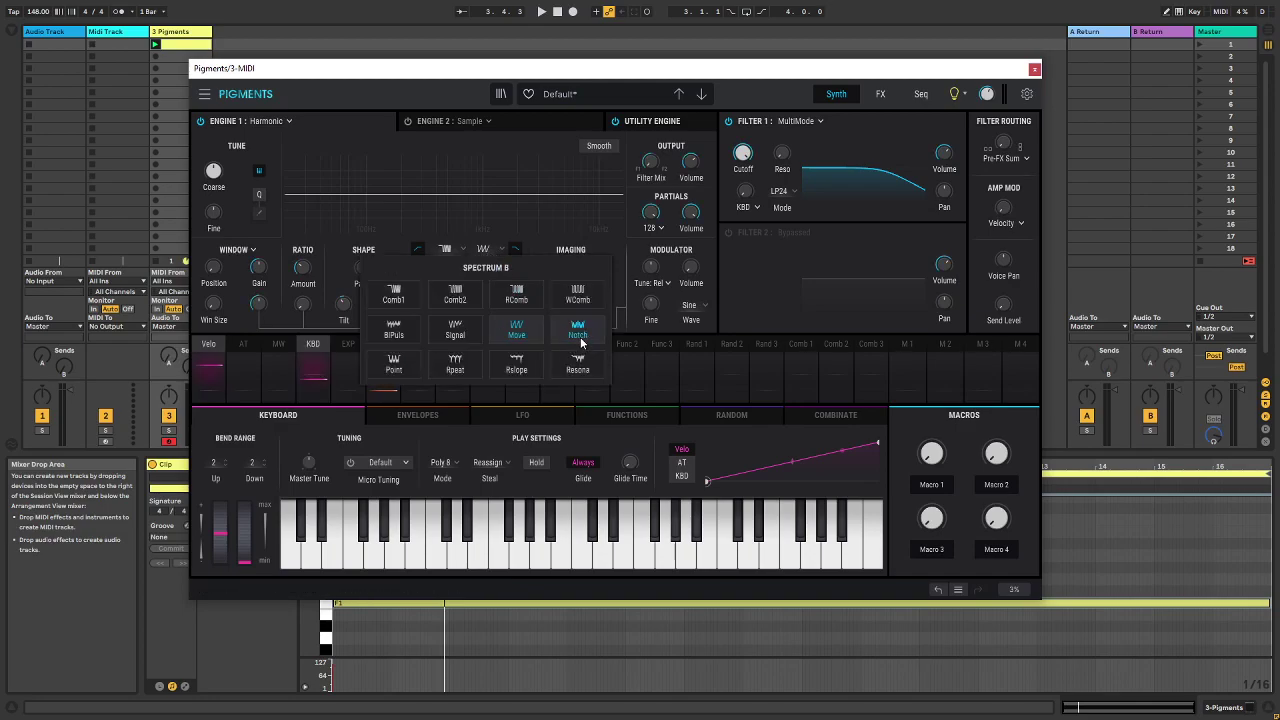
left_click(581, 342)
left_click(443, 248)
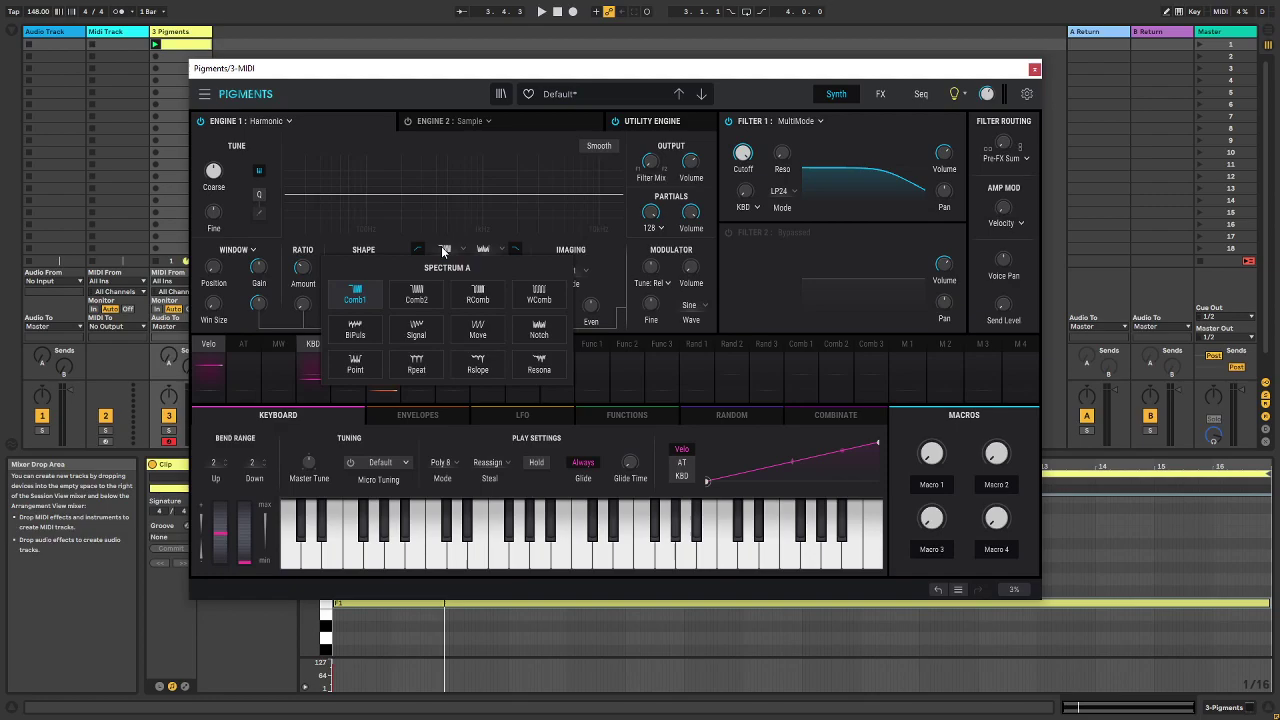
left_click(539, 330)
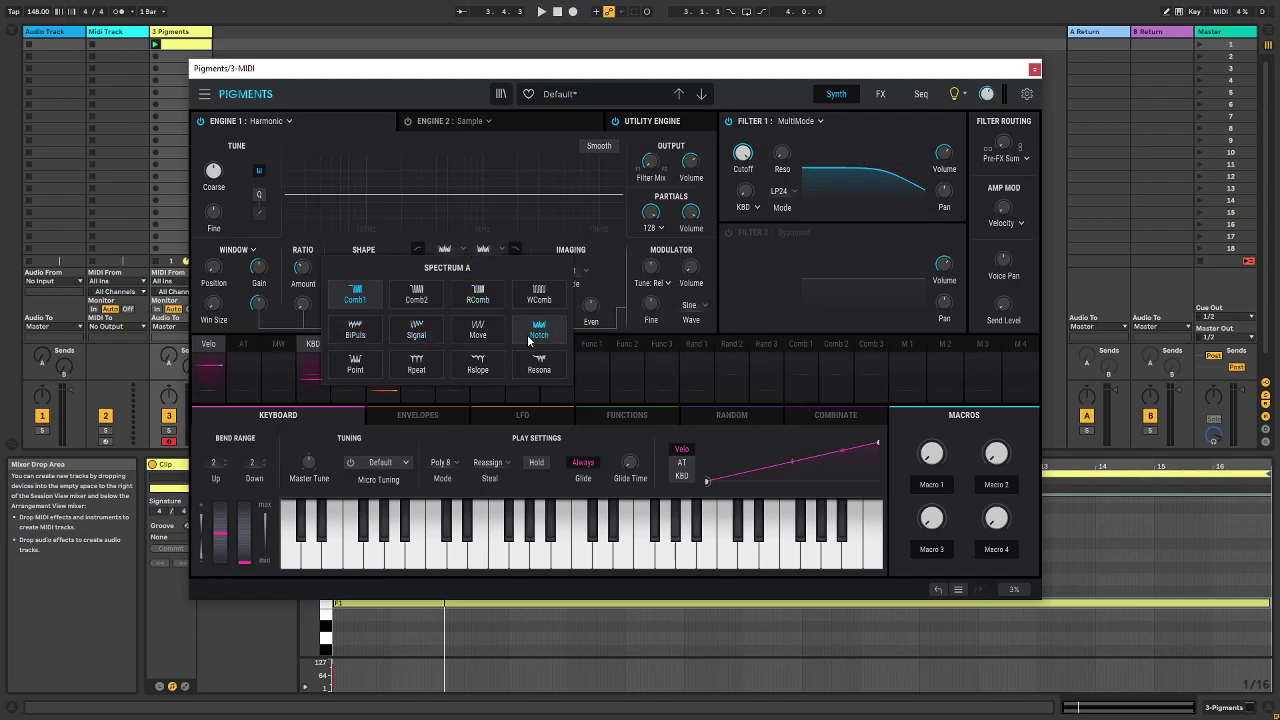
left_click(445, 249)
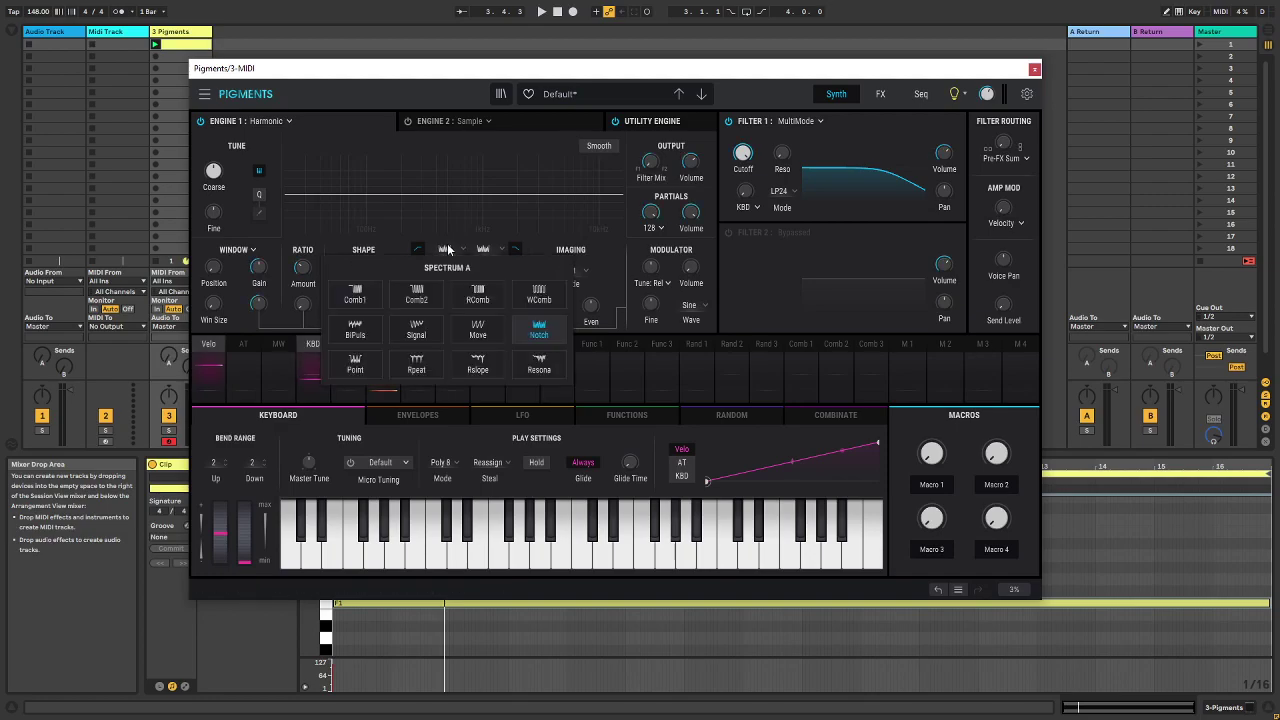
left_click(355, 330)
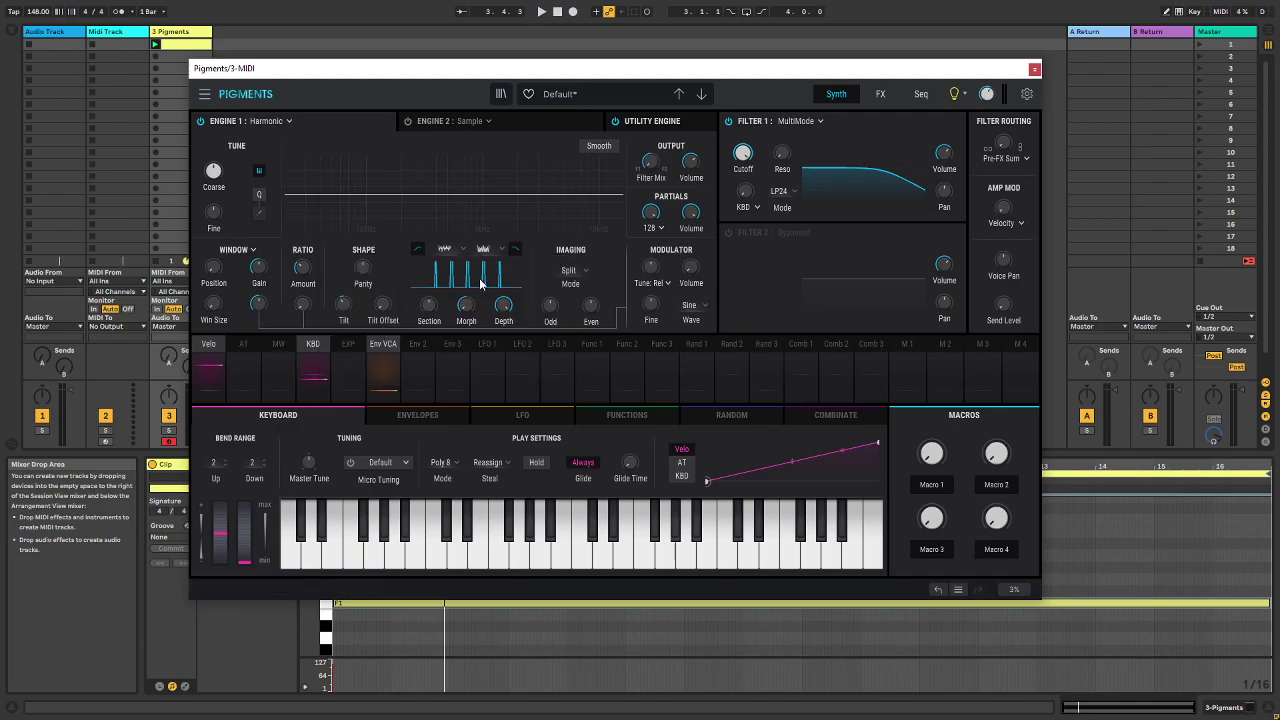
left_click_drag(466, 304, 479, 297)
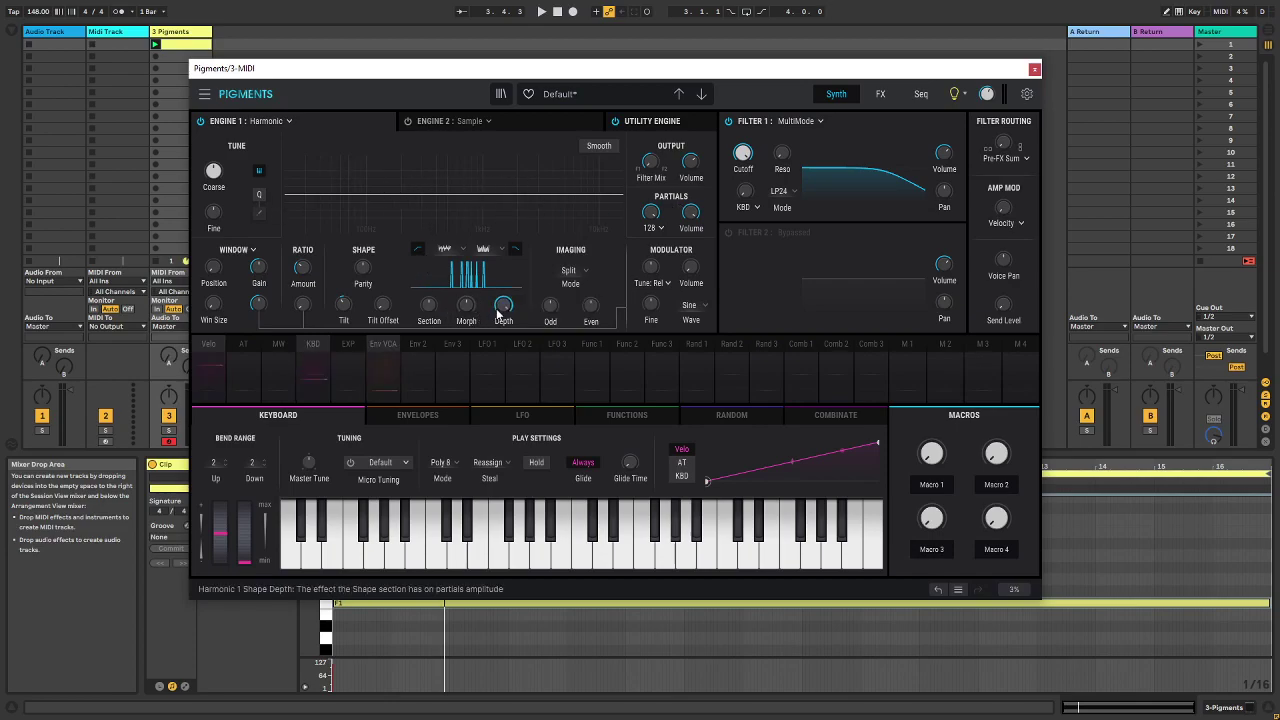
Zero the Shape Depth and turn off the Hi-pass and Lo-pass slopes
left_click_drag(500, 309, 500, 390)
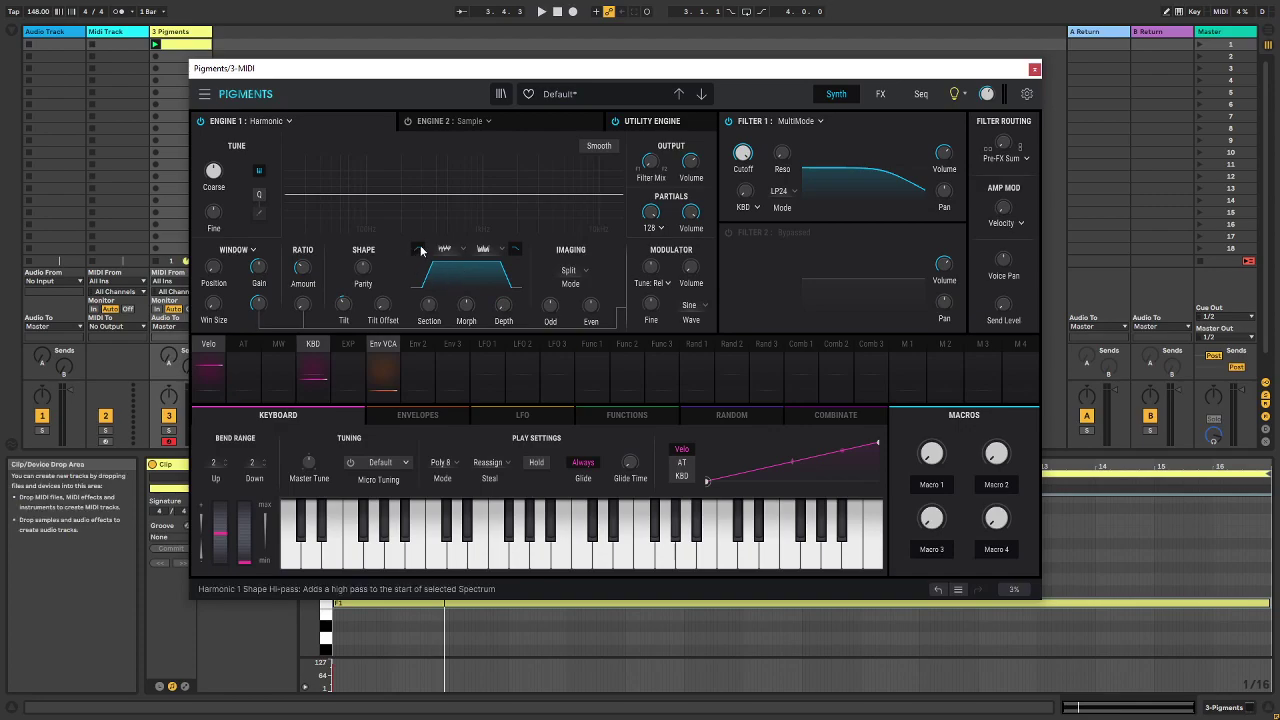
left_click(419, 249)
left_click(514, 249)
While auditioning the clip, raise Shape Depth again and set Section to about 0.232
key("space")
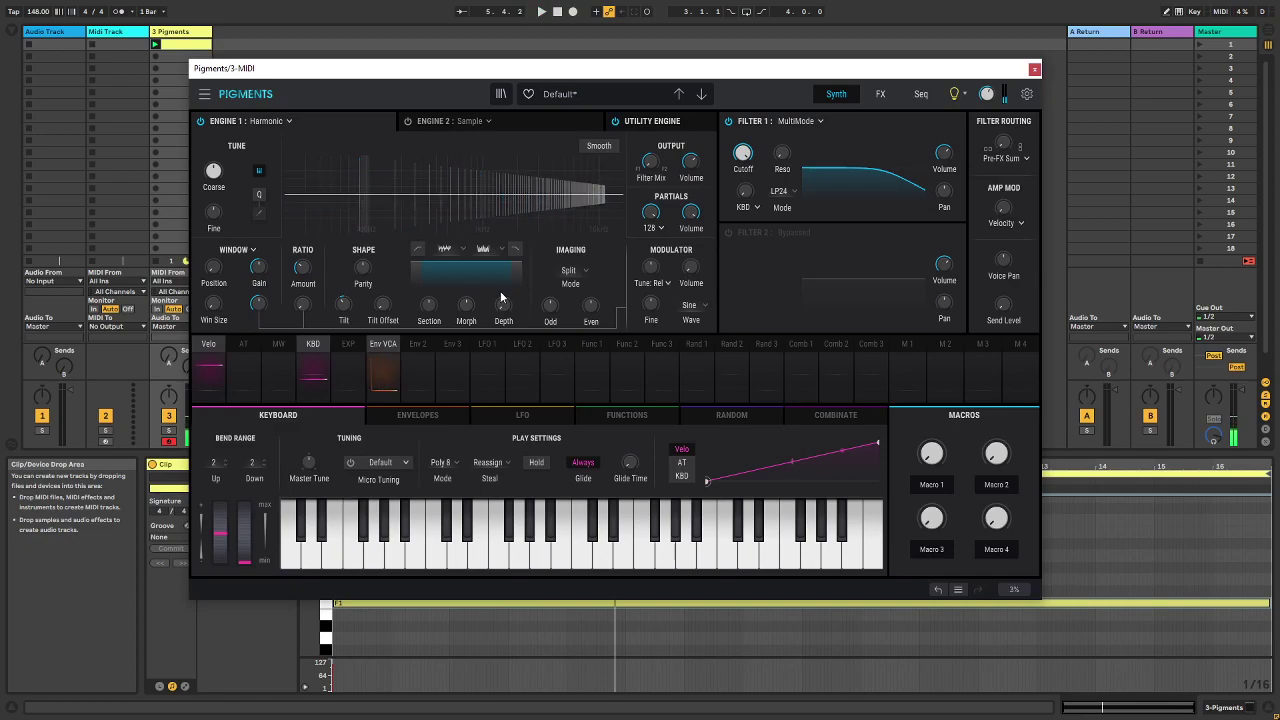
mouse_move(516, 297)
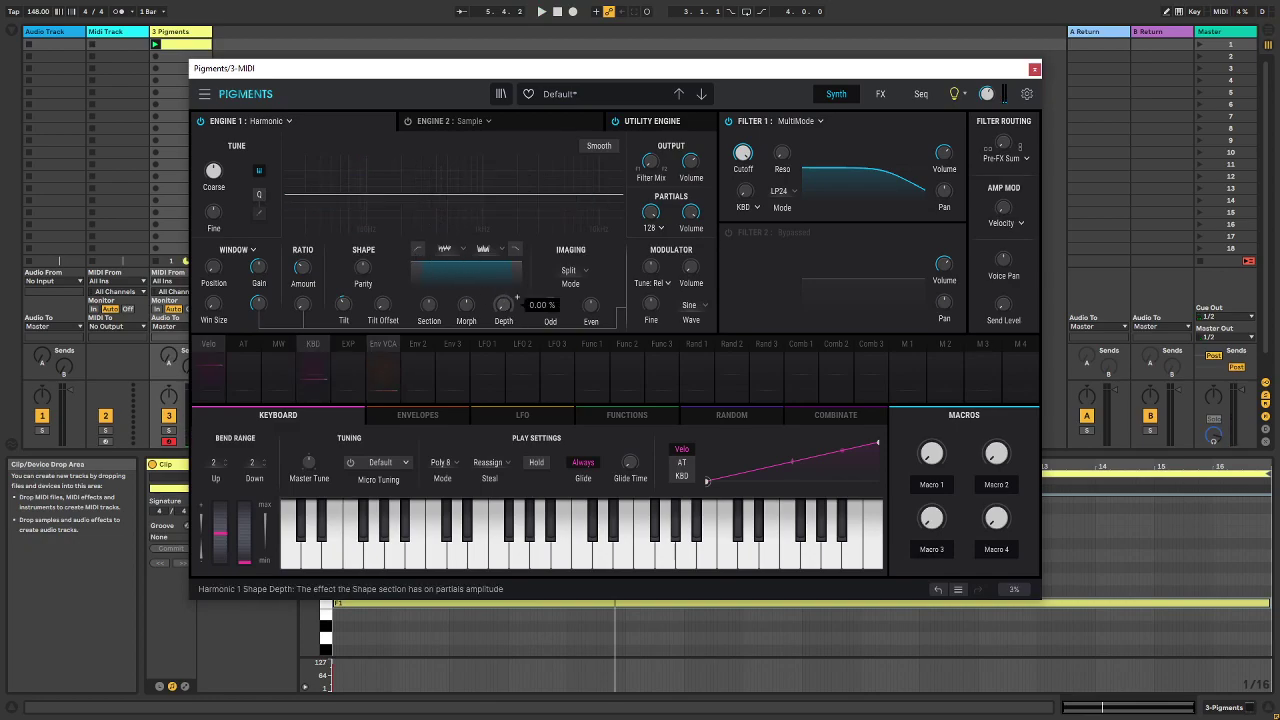
left_click_drag(516, 297, 516, 262)
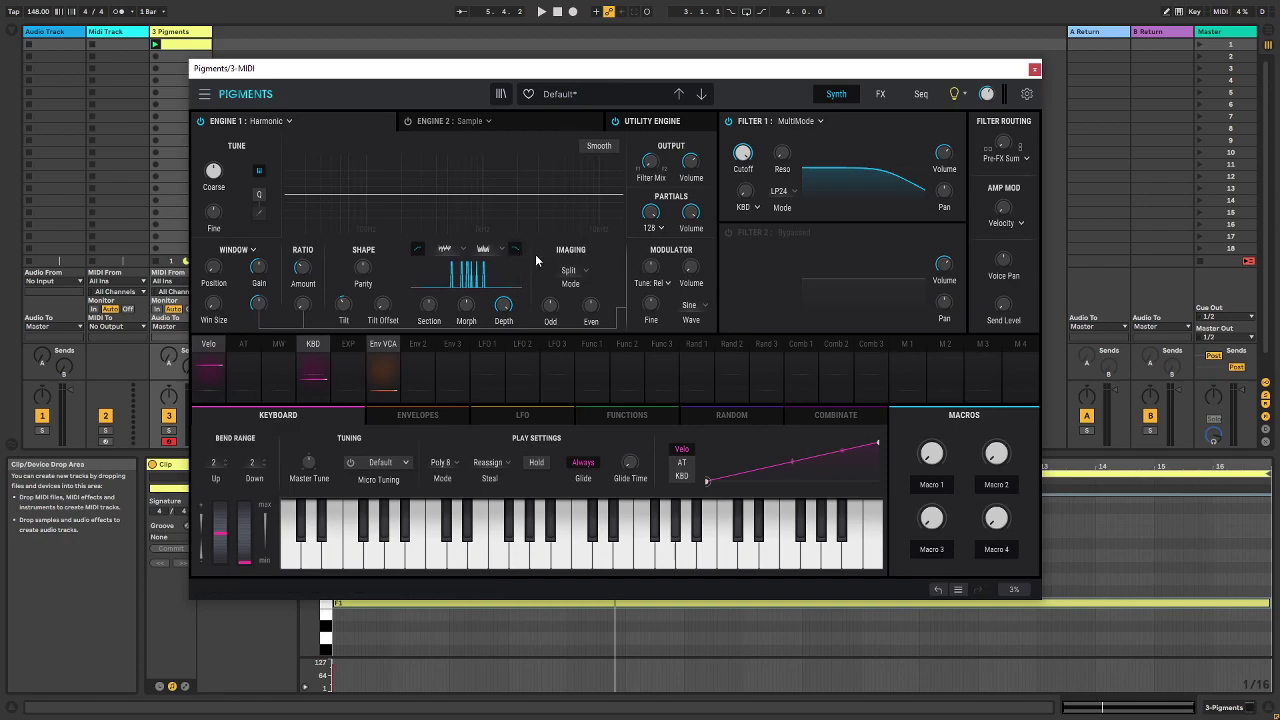
key("space")
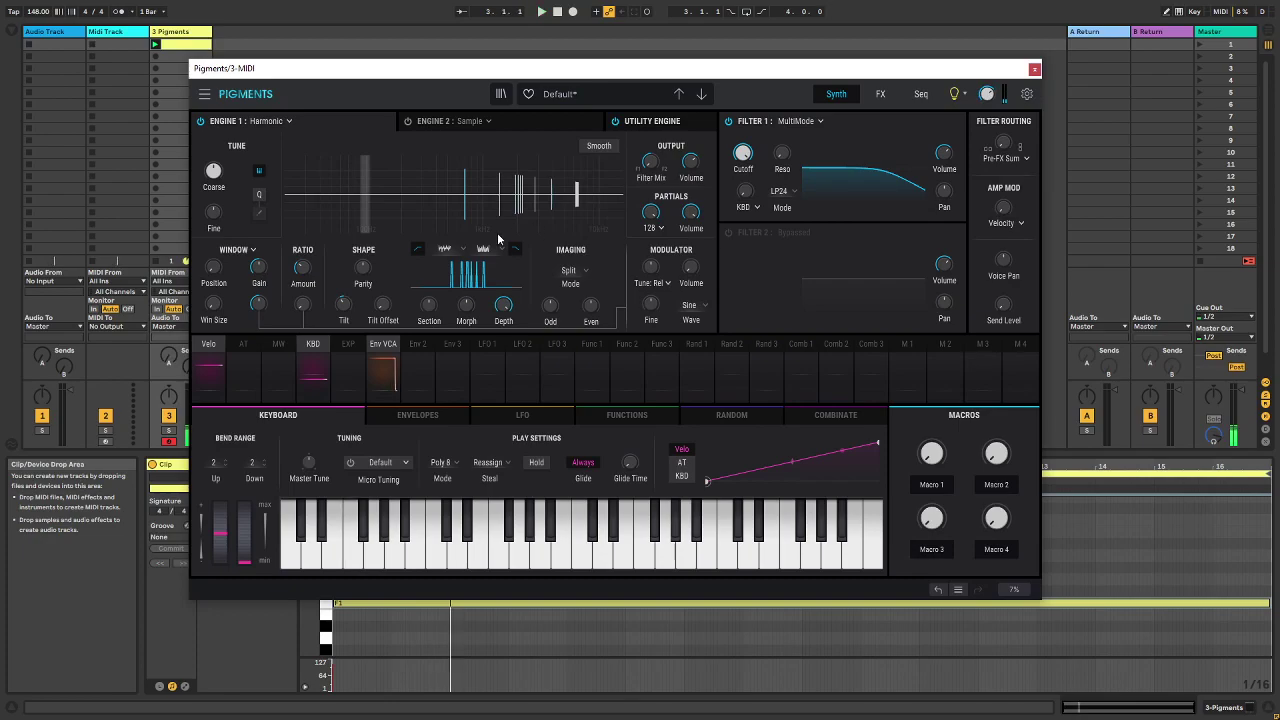
mouse_move(430, 310)
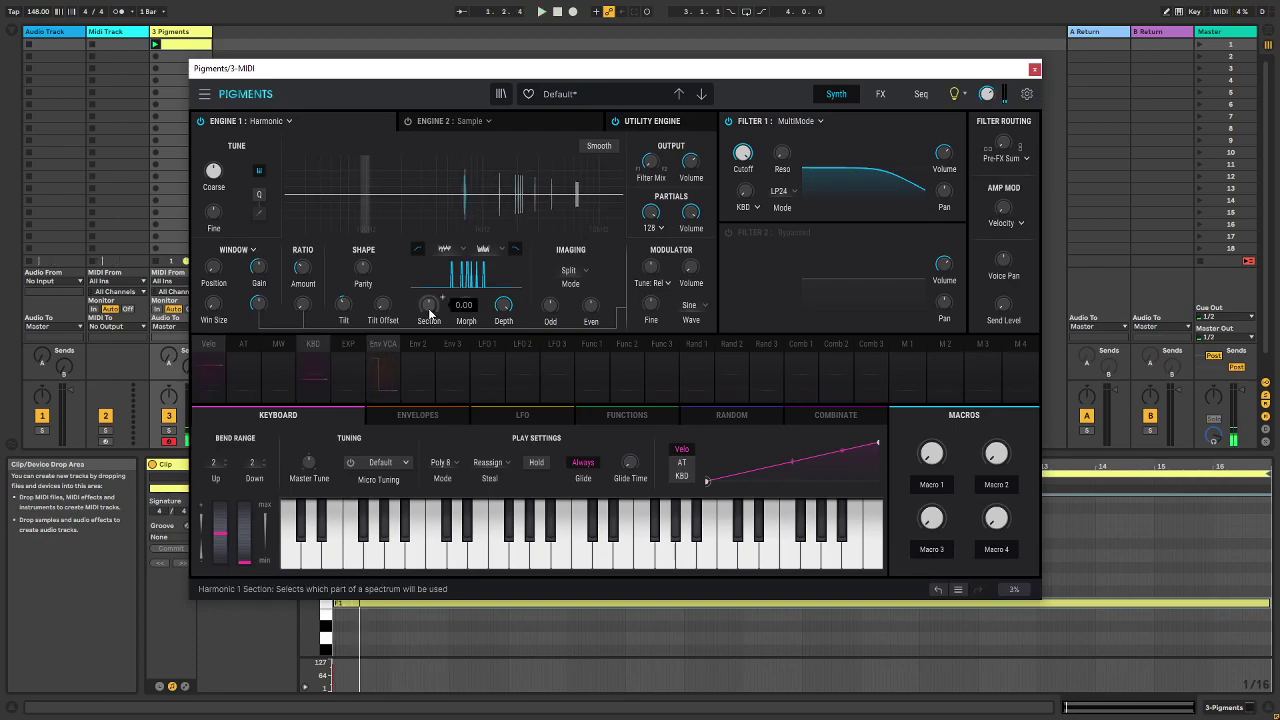
mouse_move(430, 310)
left_mouse_down()
mouse_move(430, 292)
mouse_move(441, 300)
left_mouse_up()
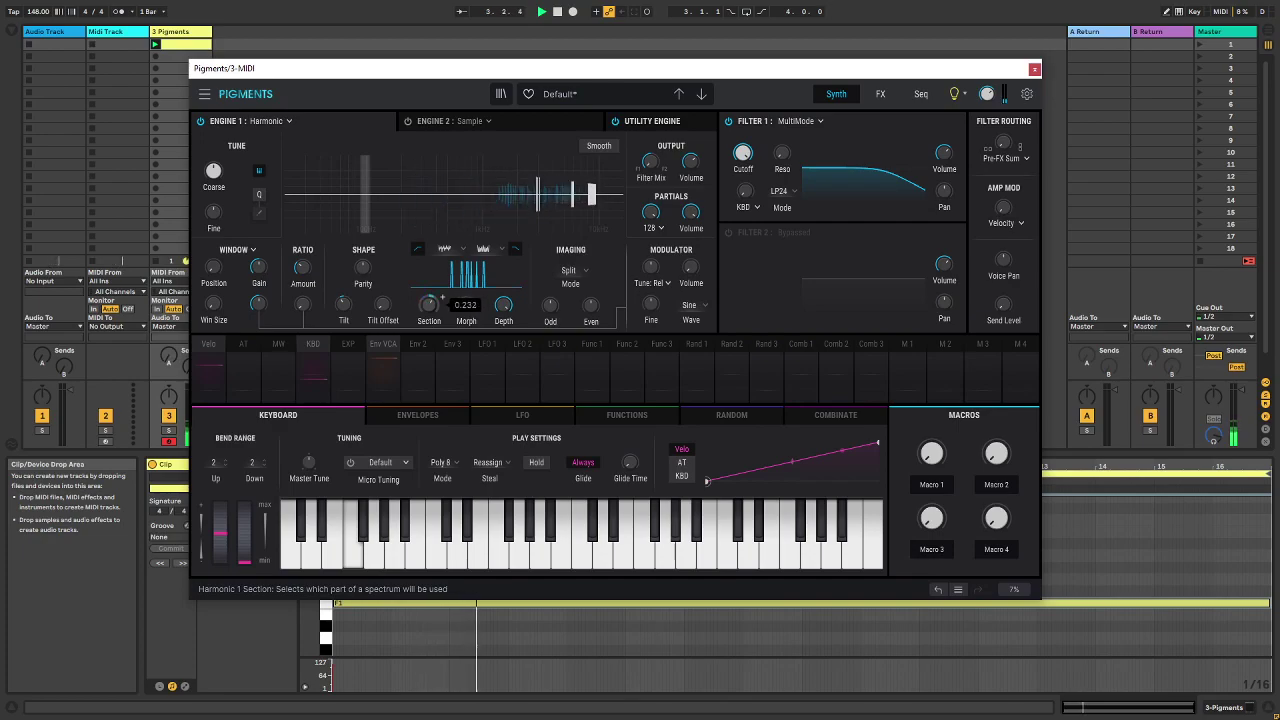
Bypass Filter 1 and audition the patch with Section nudged to about 0.056
left_click(729, 121)
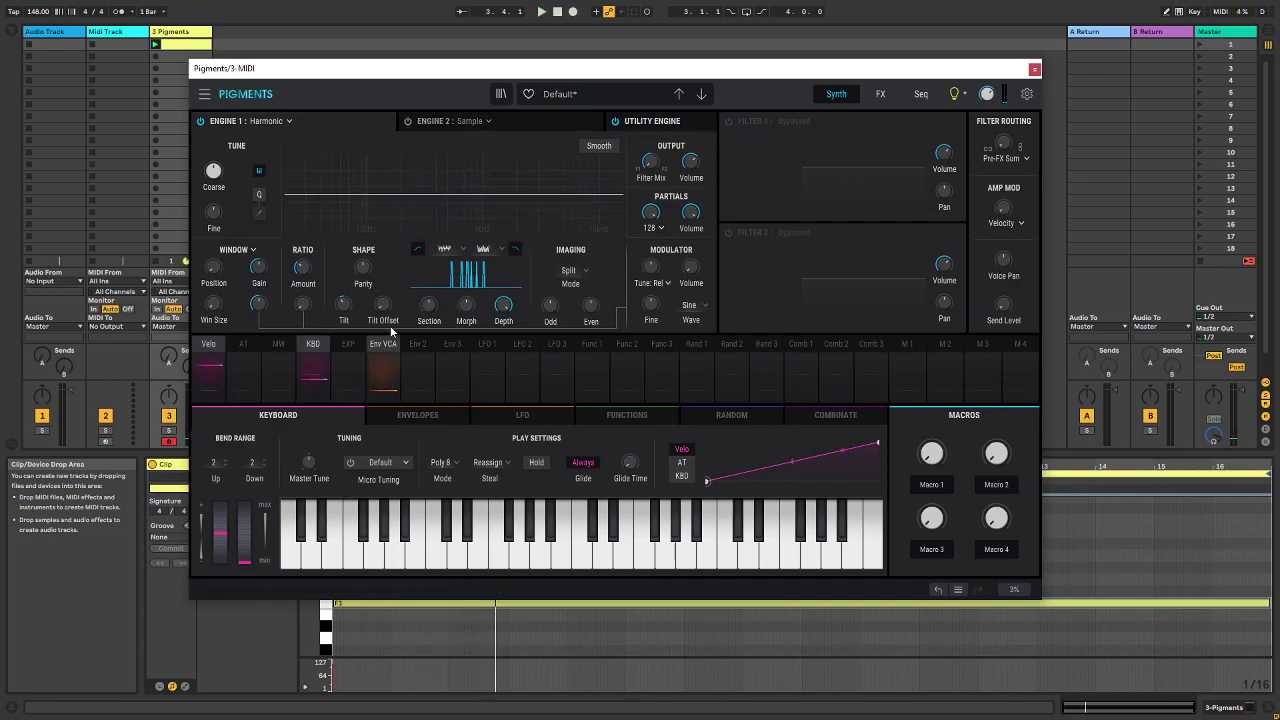
key("space")
left_click_drag(429, 306, 429, 297)
key("space")
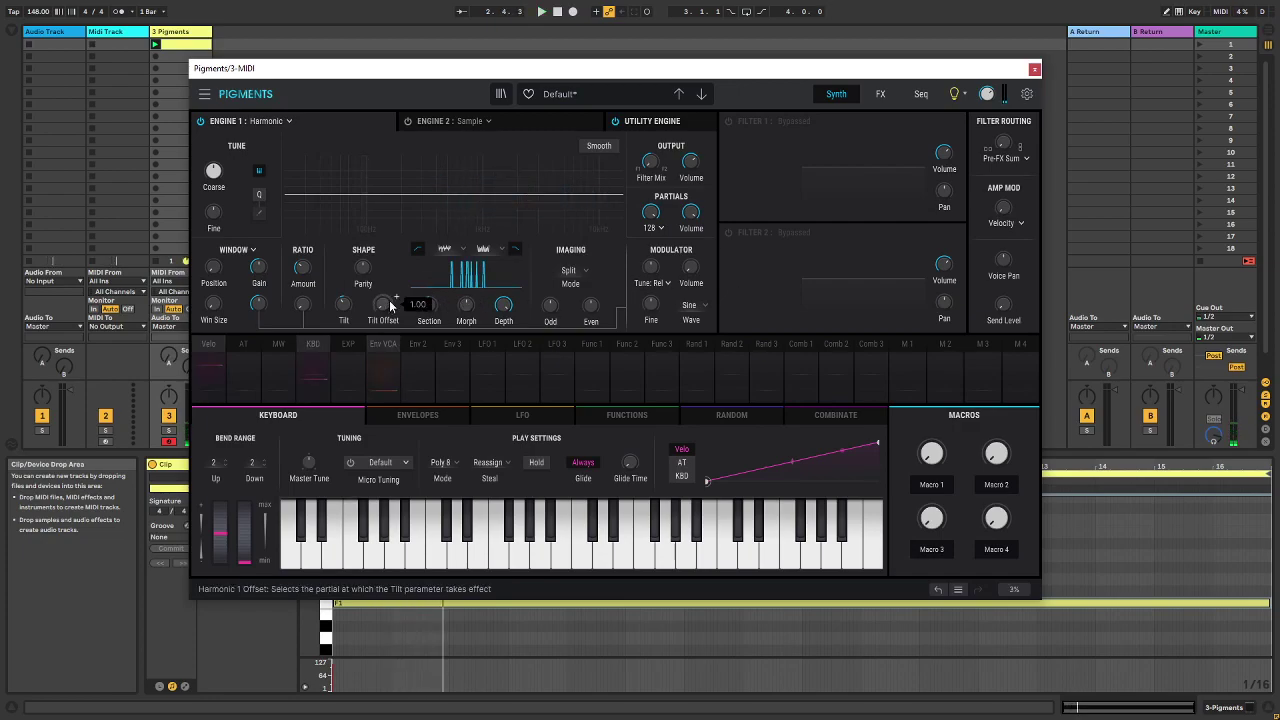
mouse_move(372, 272)
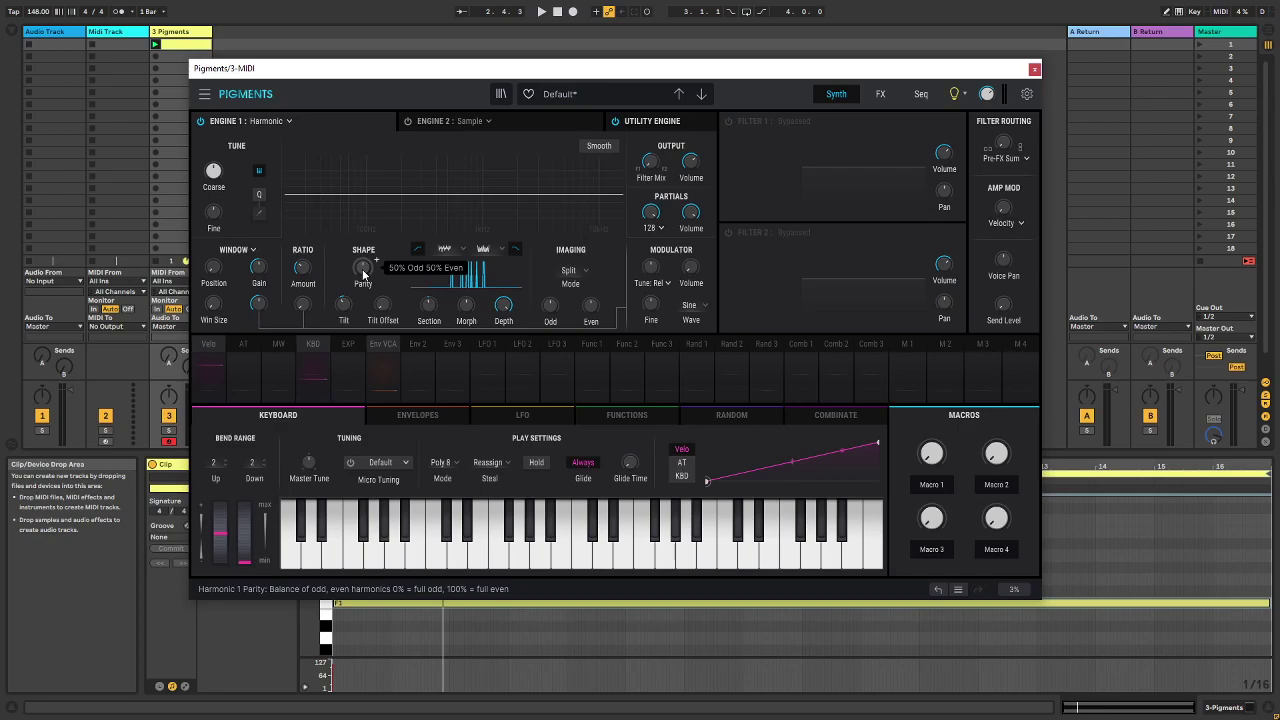
Set the harmonic Parity balance to 12% Odd 88% Even while listening
left_click_drag(364, 272, 364, 258)
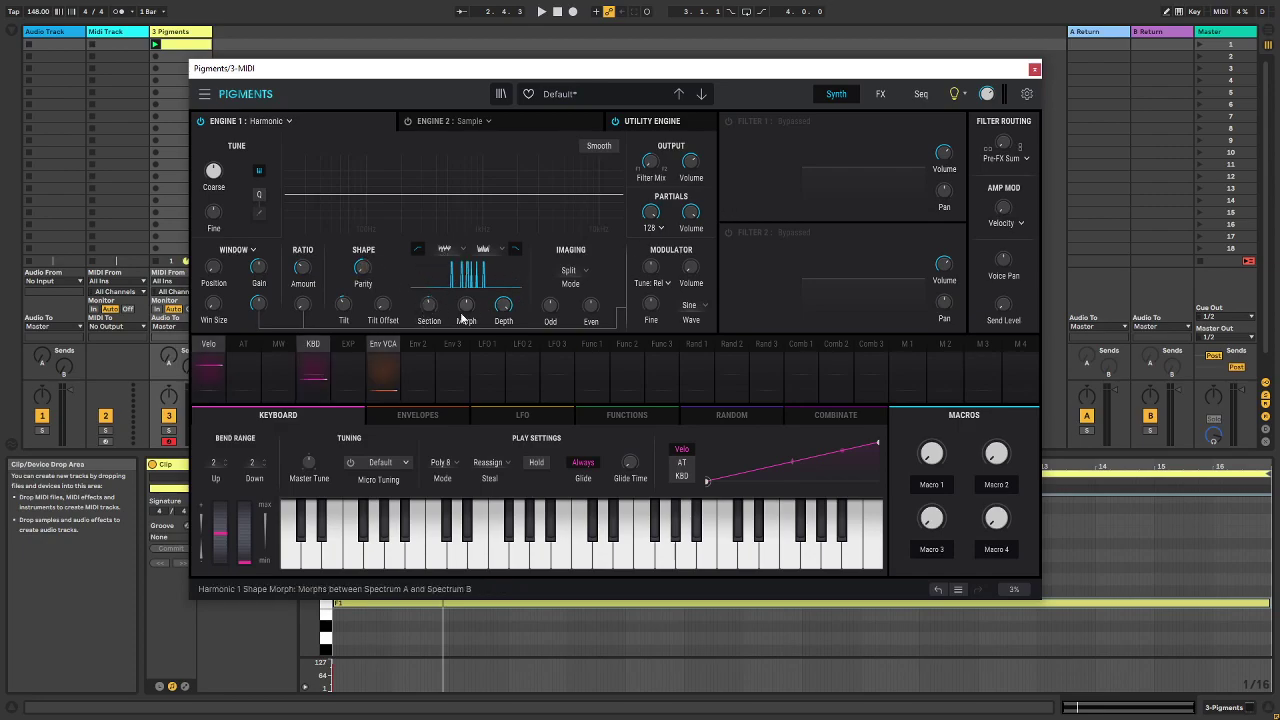
mouse_move(505, 303)
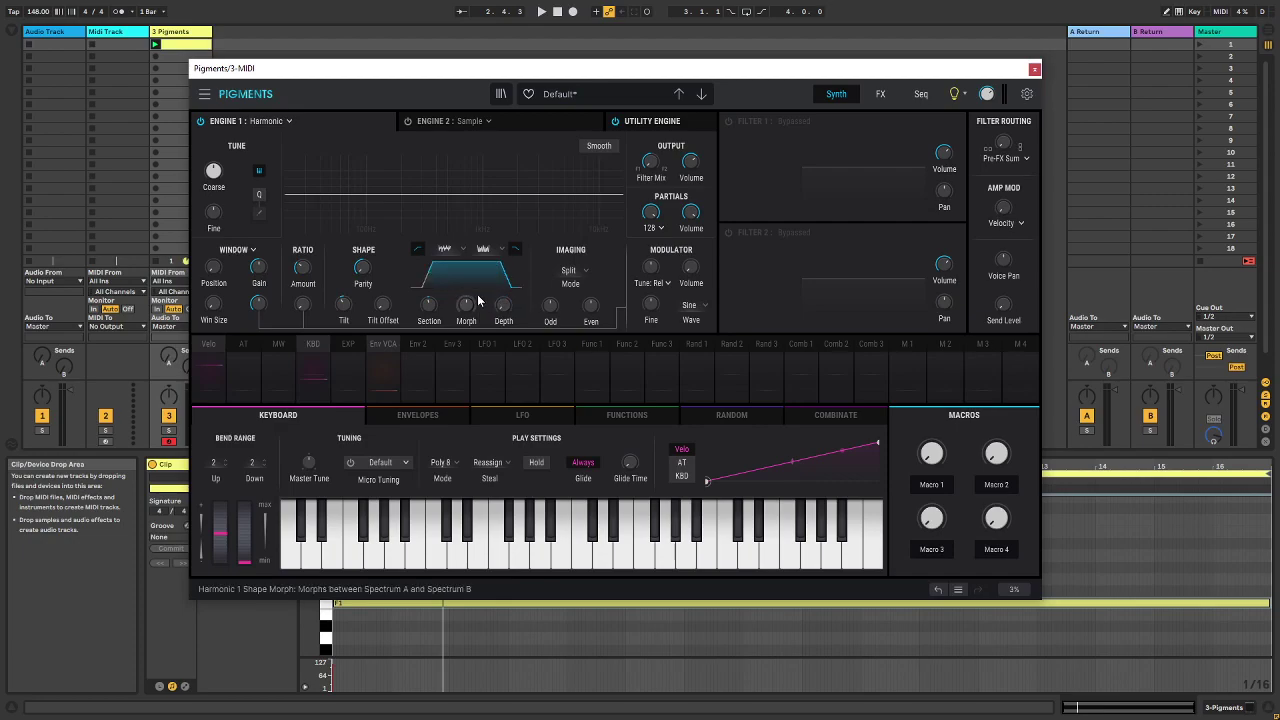
key("space")
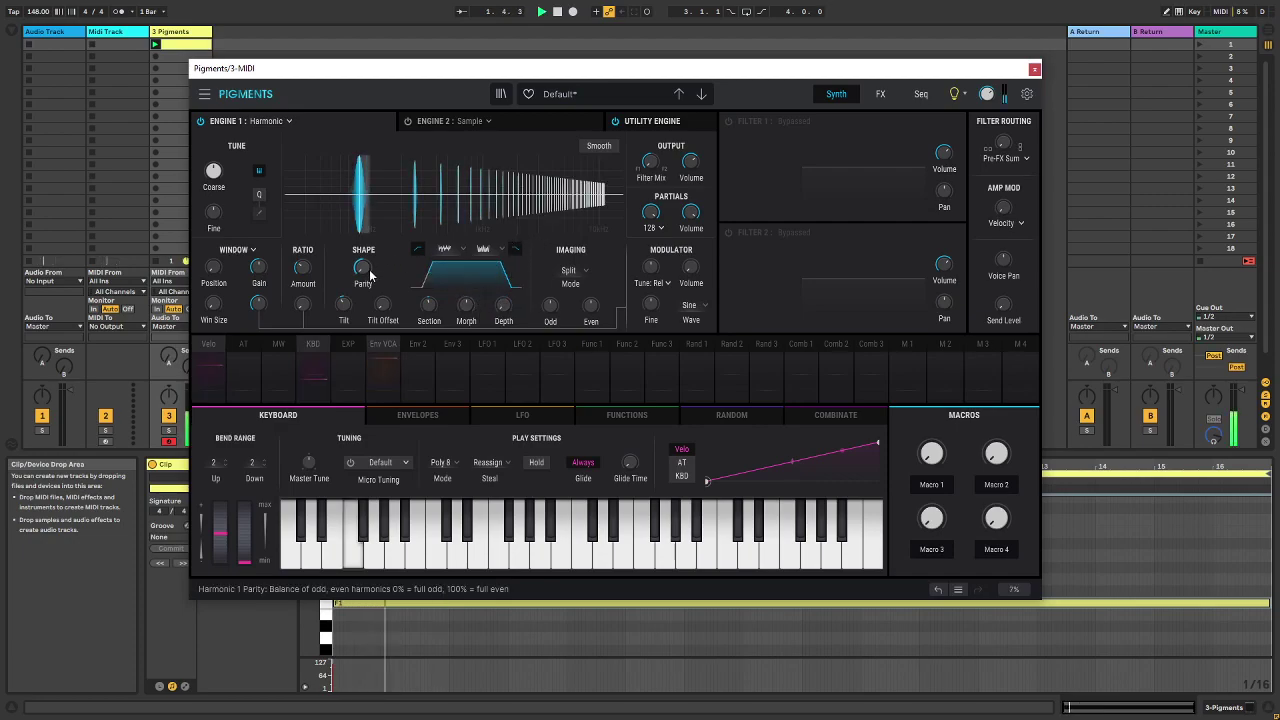
mouse_move(376, 261)
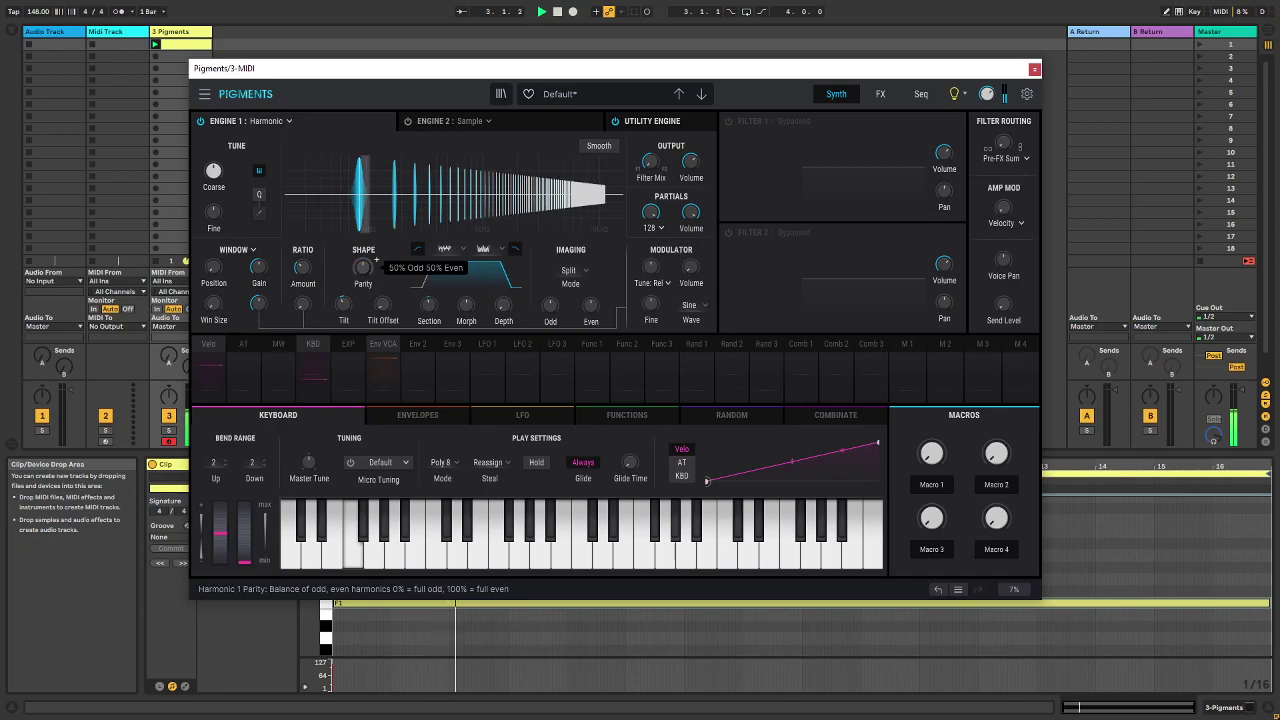
left_click_drag(363, 267, 363, 217)
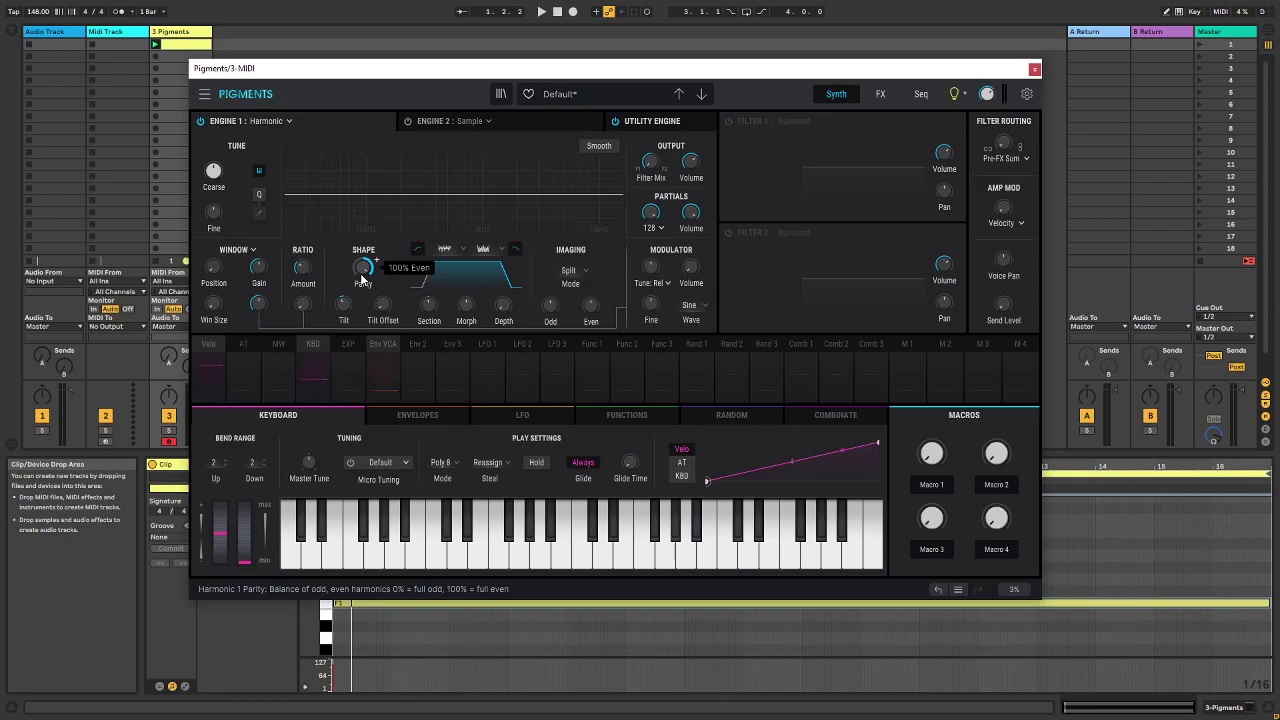
left_click_drag(362, 278, 362, 328)
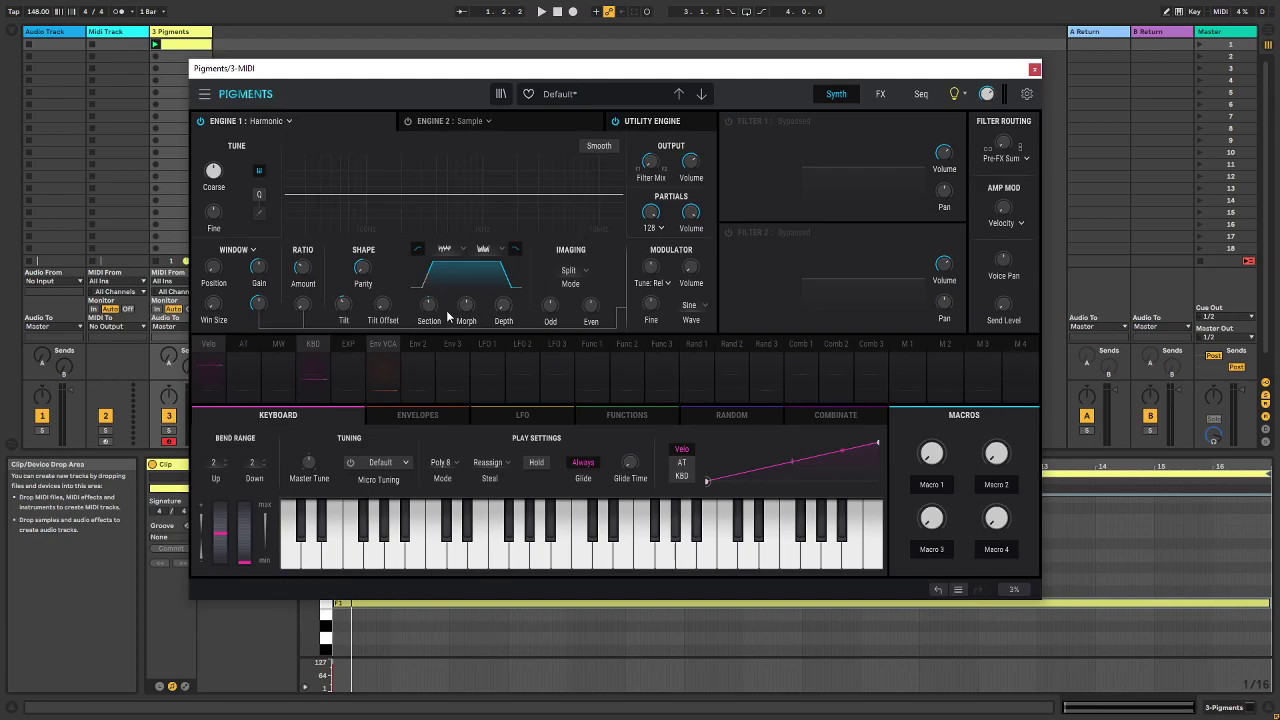
Raise Shape Depth and adjust Section during playback, then stop the clip
key("space")
left_click_drag(503, 305, 503, 178)
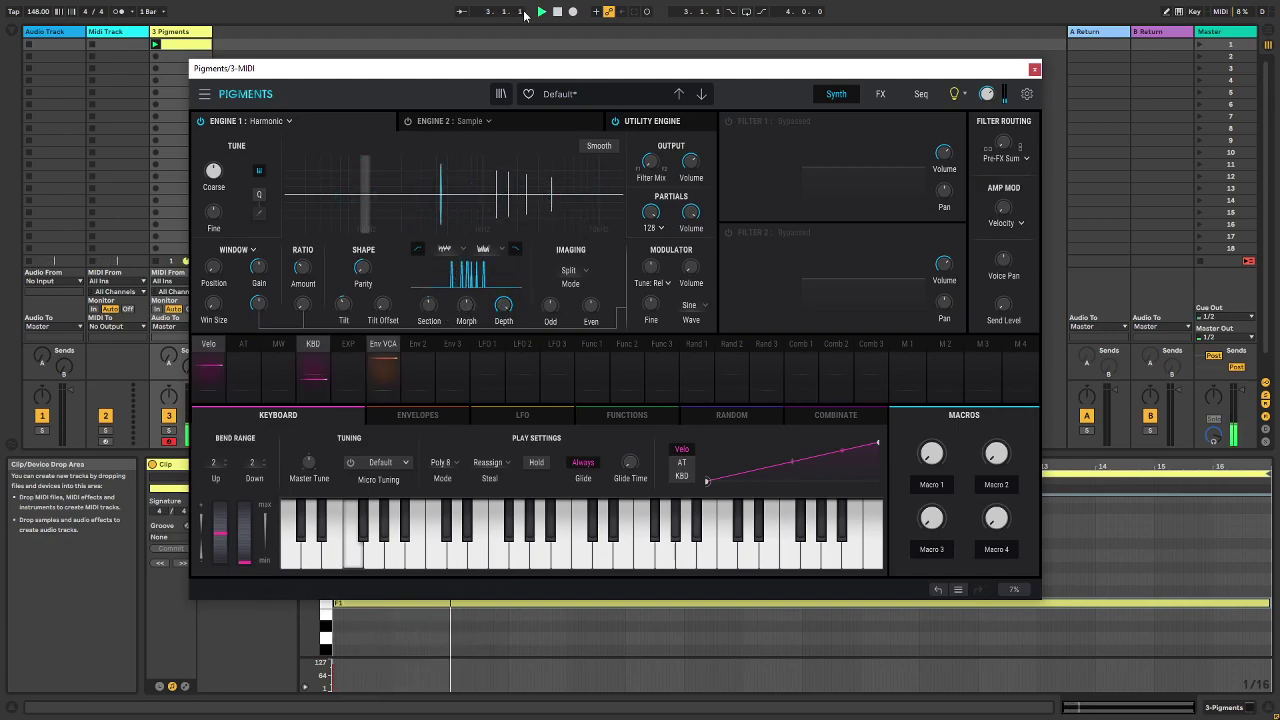
mouse_move(428, 304)
left_mouse_down()
mouse_move(428, 280)
mouse_move(428, 304)
left_mouse_up()
key("space")
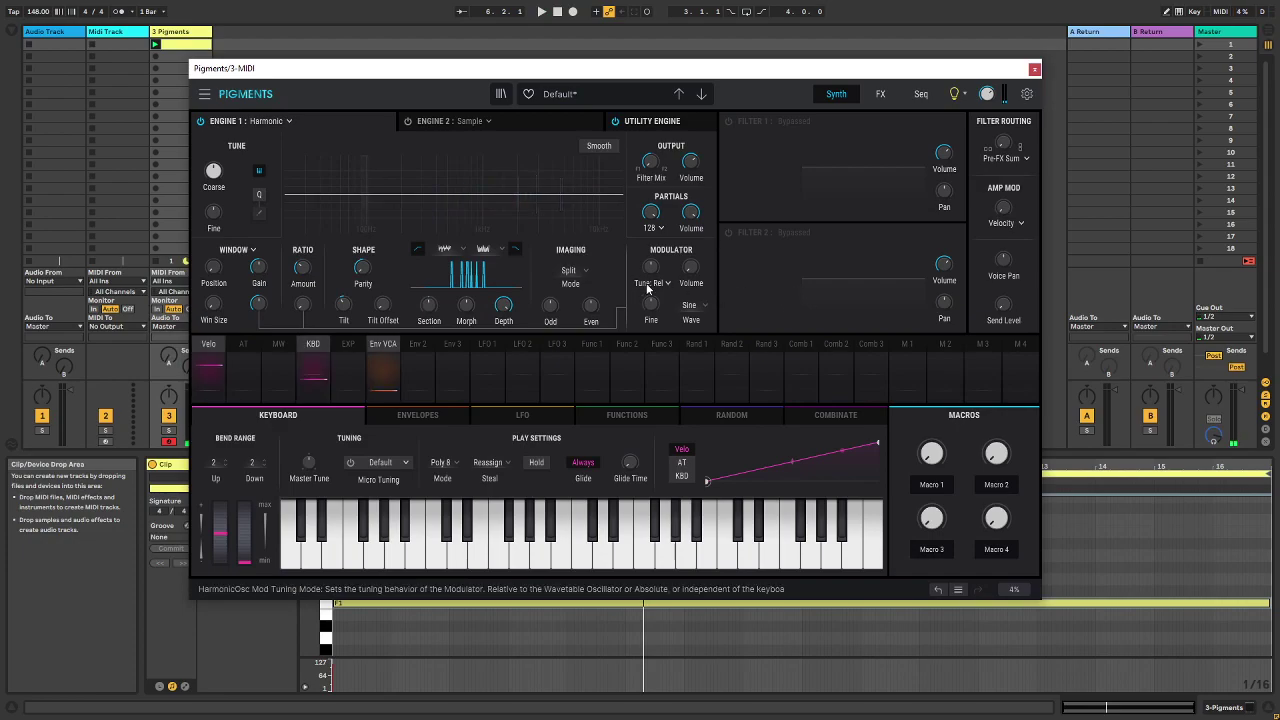
Change the Harmonic engine's Modulator wave from Sine to Square
mouse_move(657, 278)
mouse_move(652, 305)
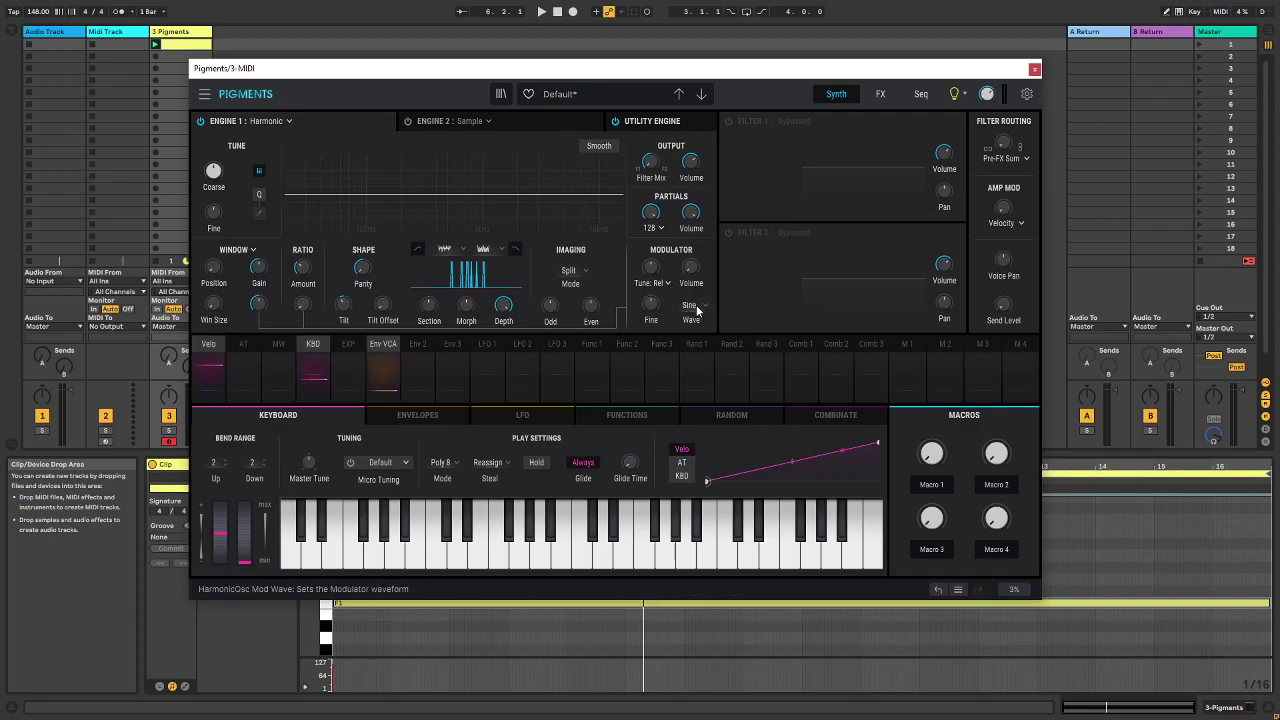
left_click(696, 305)
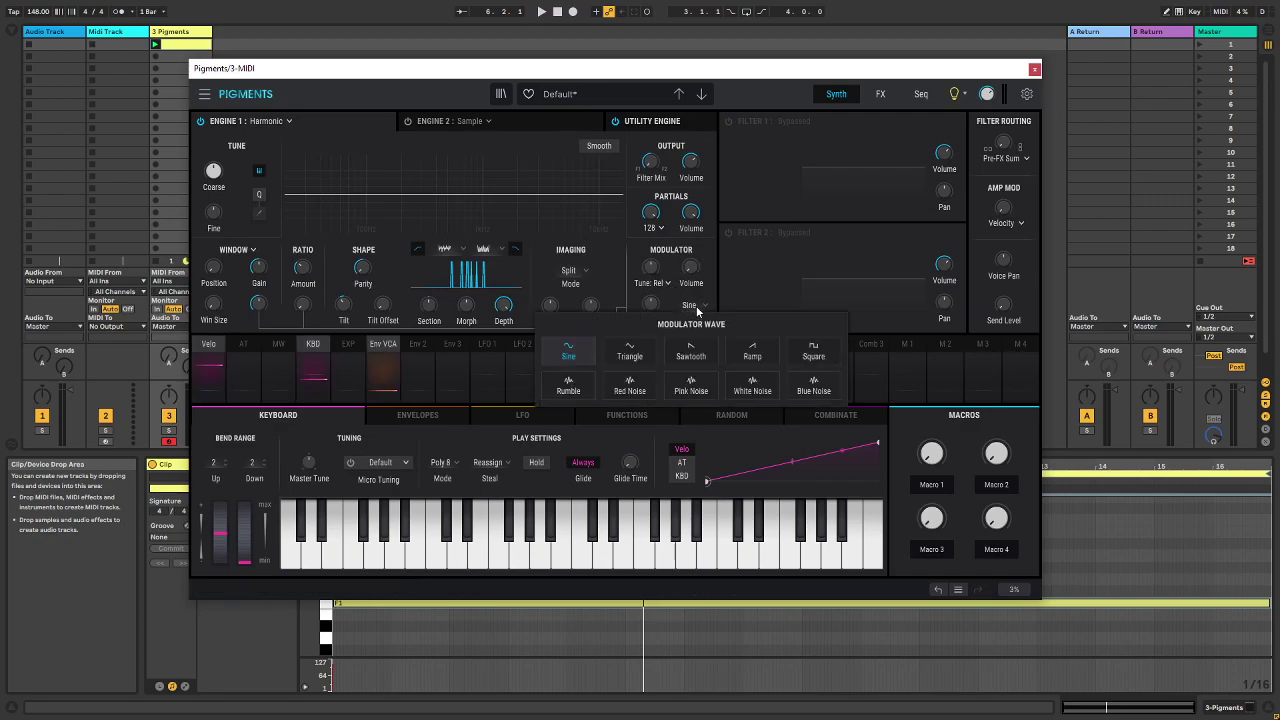
left_click(814, 356)
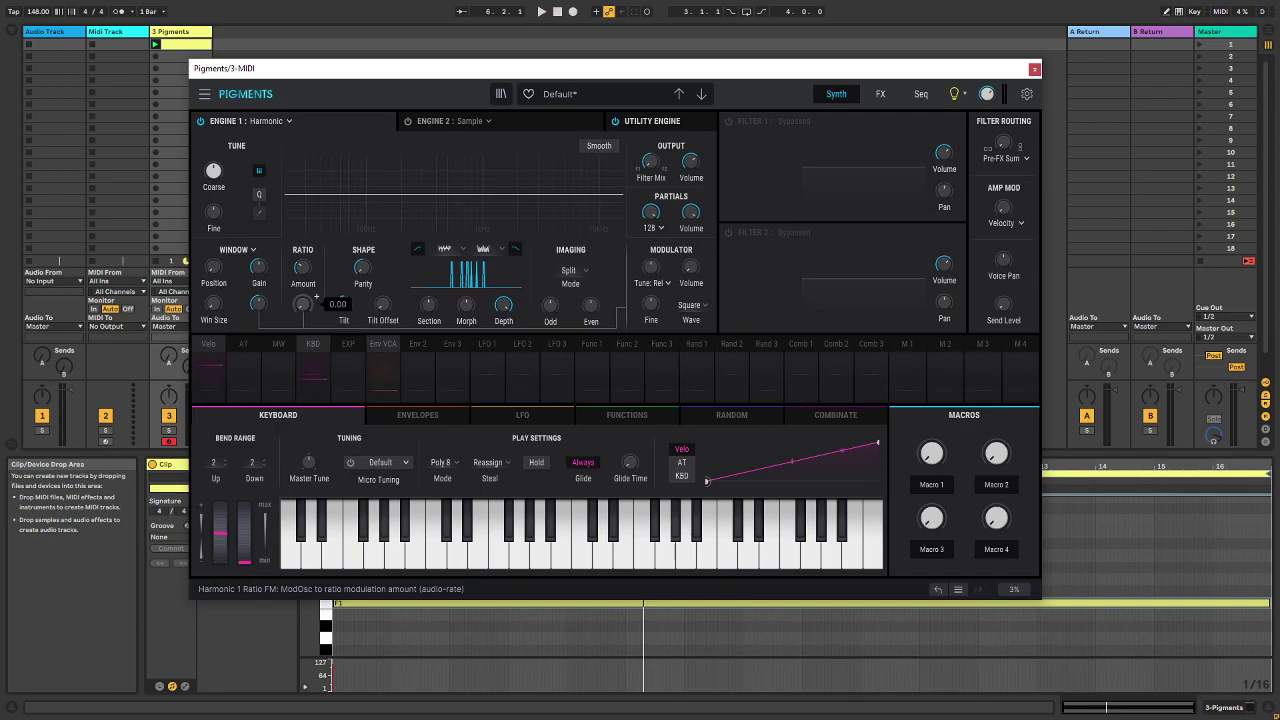
During playback, raise Ratio Amount to 0.200 and blend Morph mostly toward Spectrum B
key("space")
left_click_drag(303, 304, 303, 271)
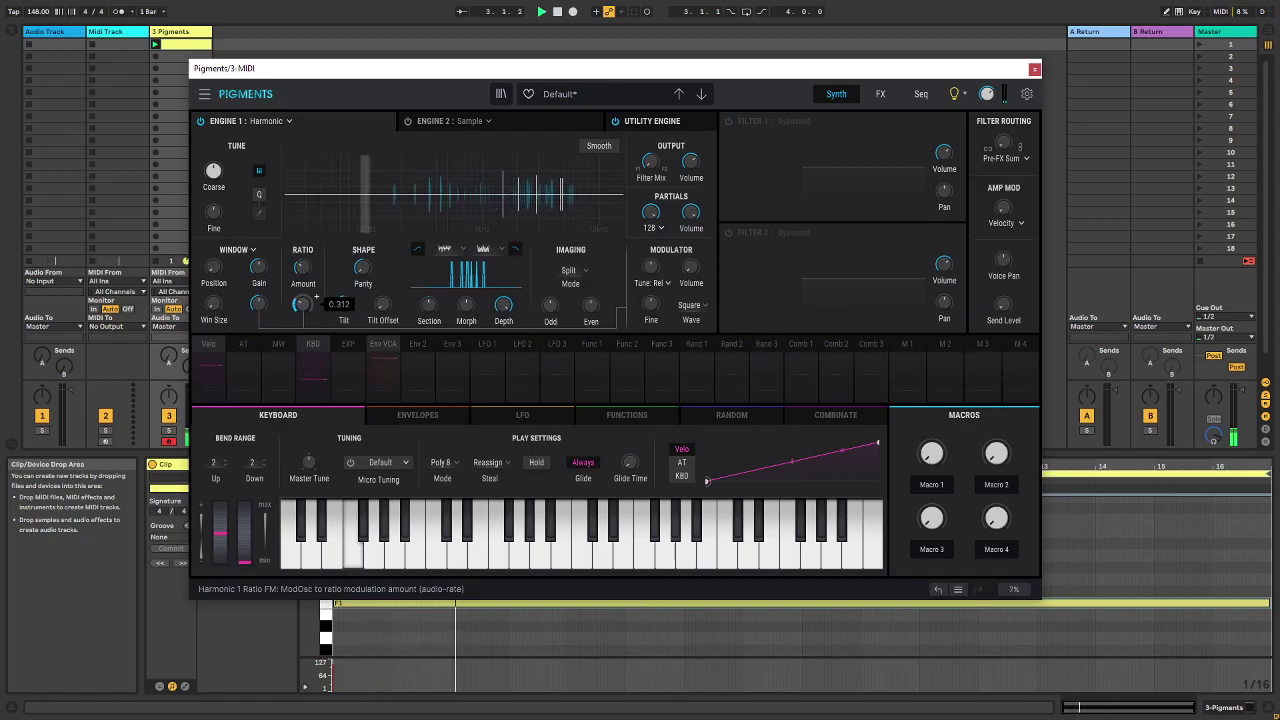
scroll(316, 297, "up", 5)
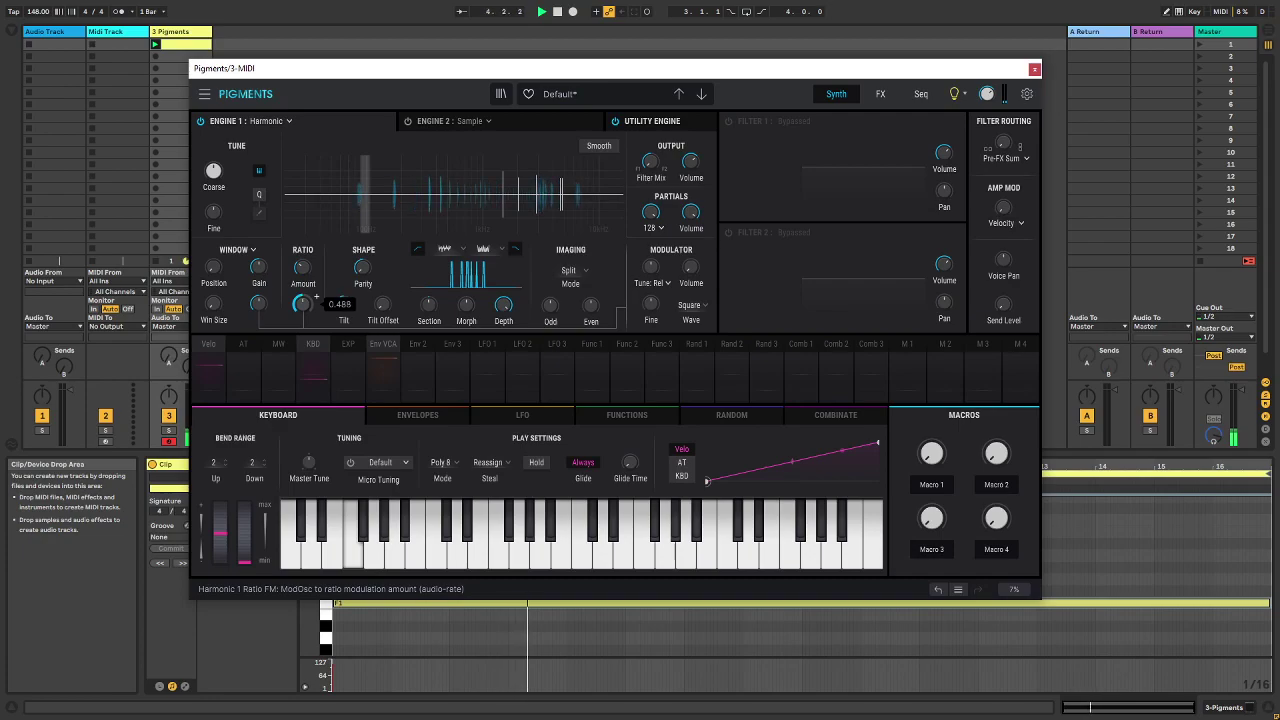
scroll(316, 297, "up", 1)
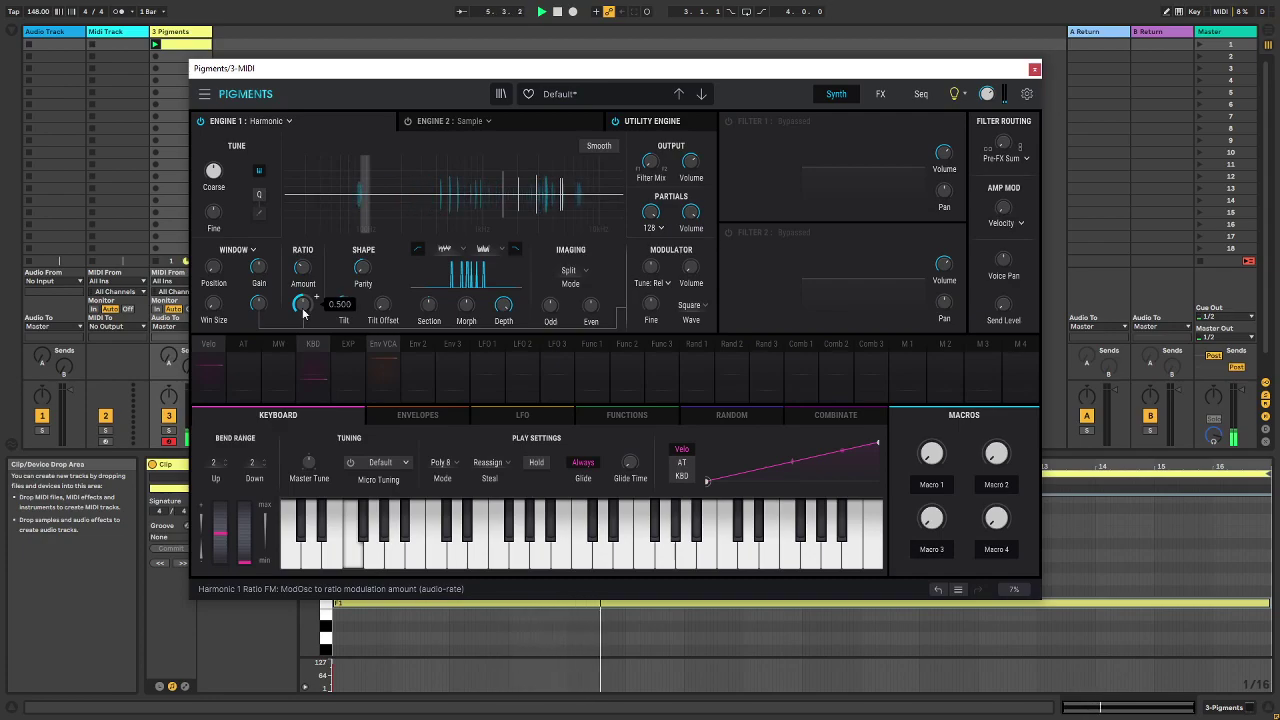
mouse_move(428, 305)
left_mouse_down()
mouse_move(428, 292)
mouse_move(428, 306)
left_mouse_up()
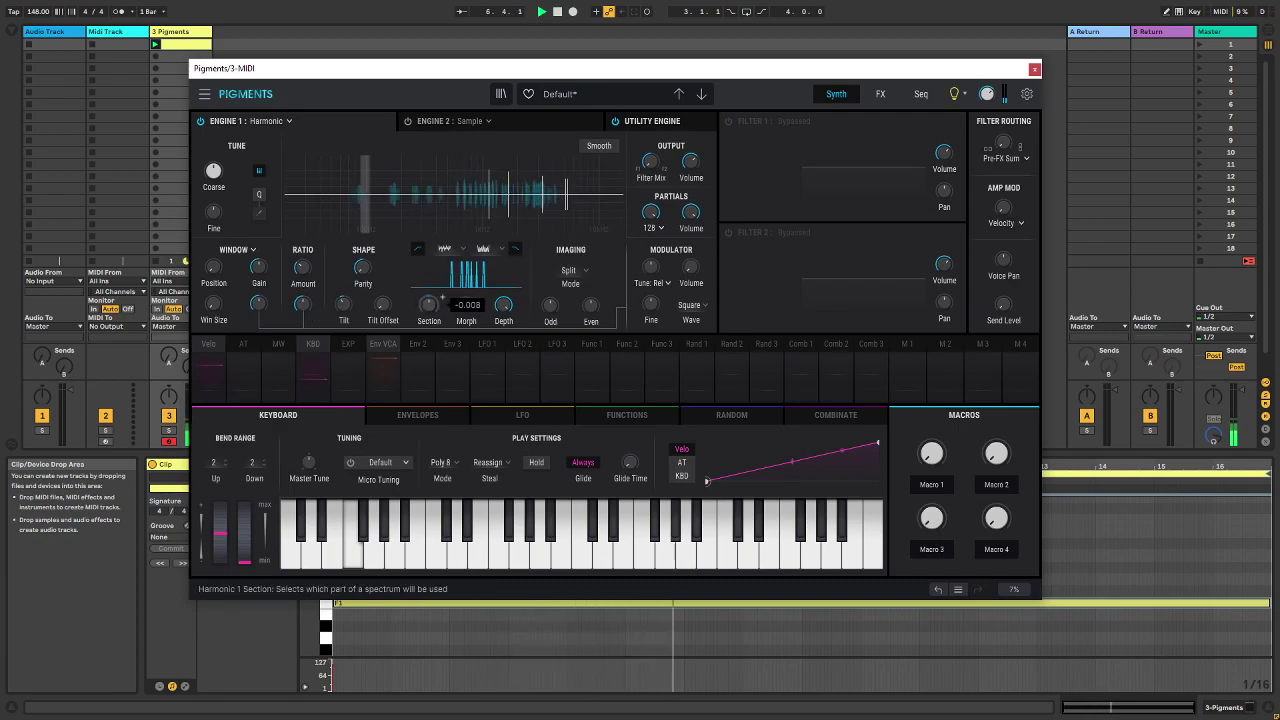
scroll(442, 297, "up", 3)
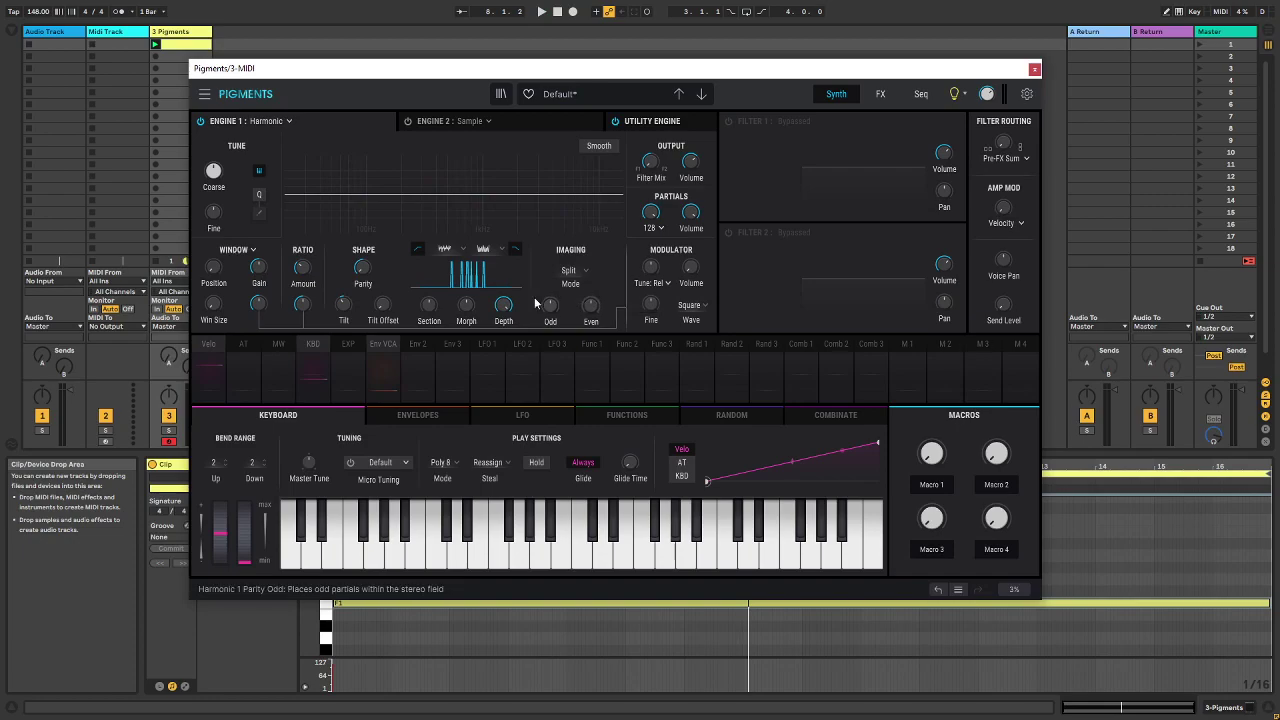
mouse_move(462, 312)
left_click_drag(460, 310, 430, 360)
key("space")
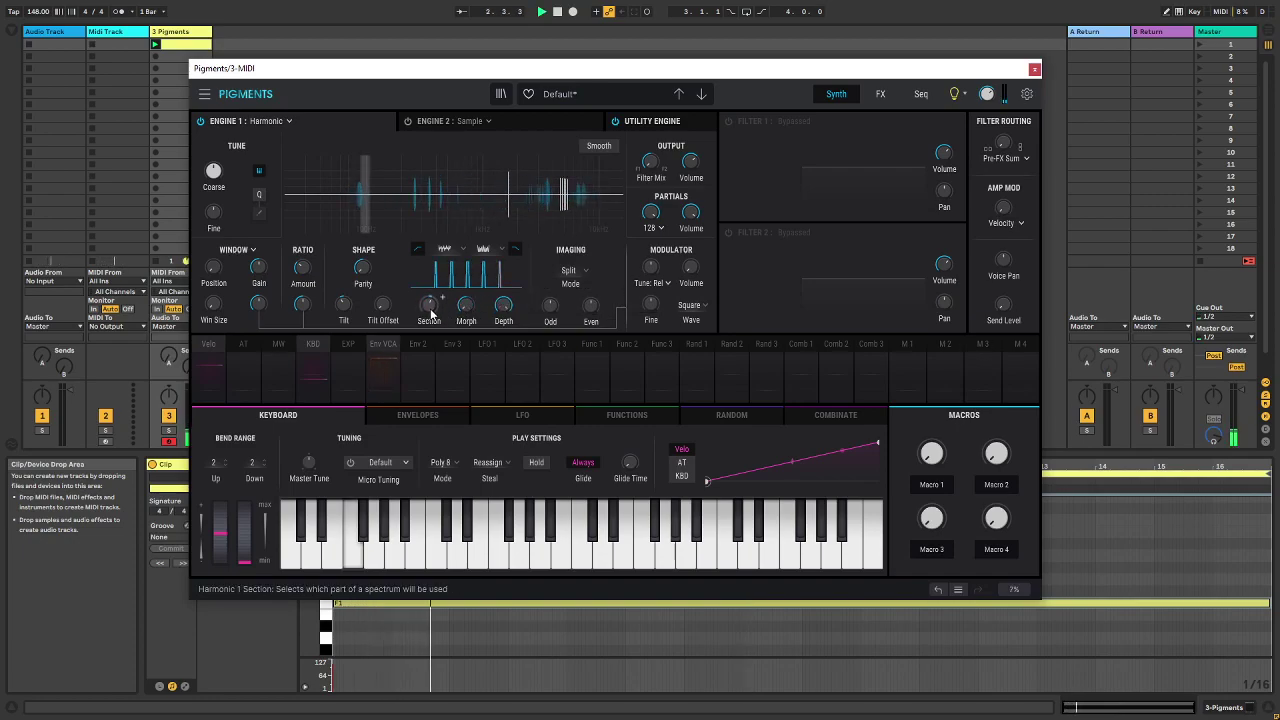
left_click_drag(462, 308, 462, 219)
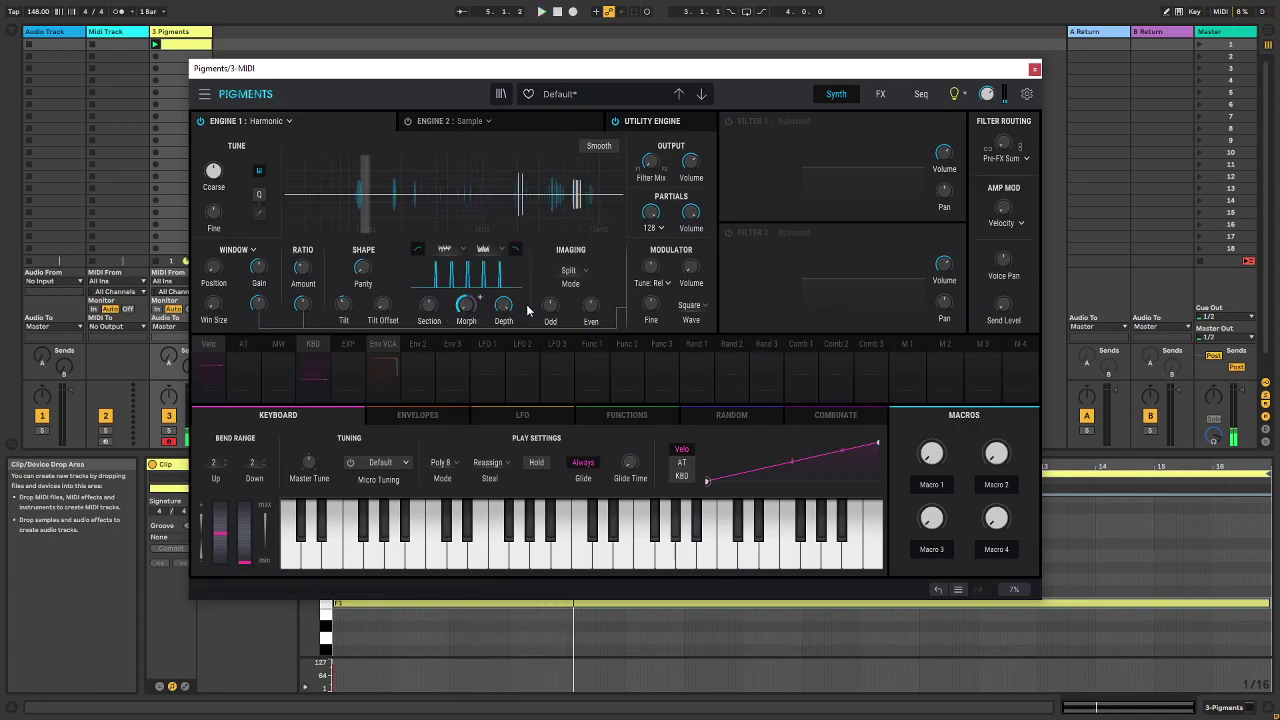
Sweep Section down to -0.328, then reset it back to zero
scroll(479, 298, "down", 8)
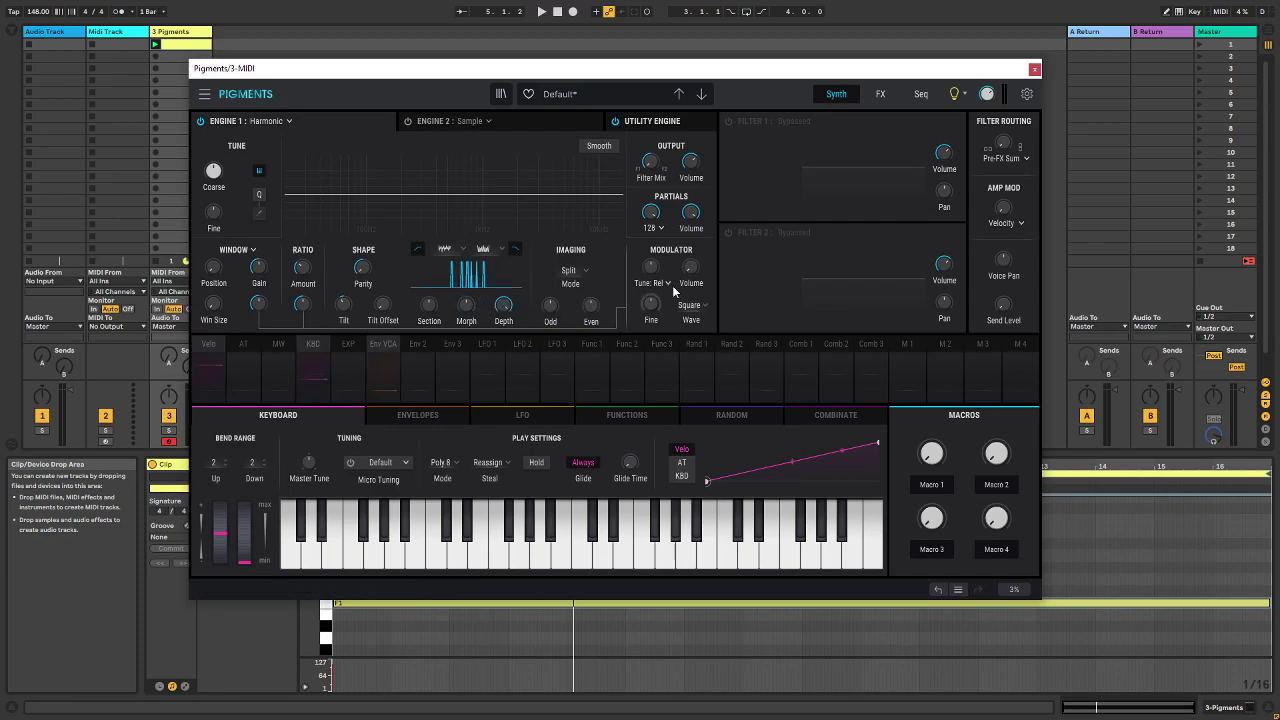
mouse_move(652, 274)
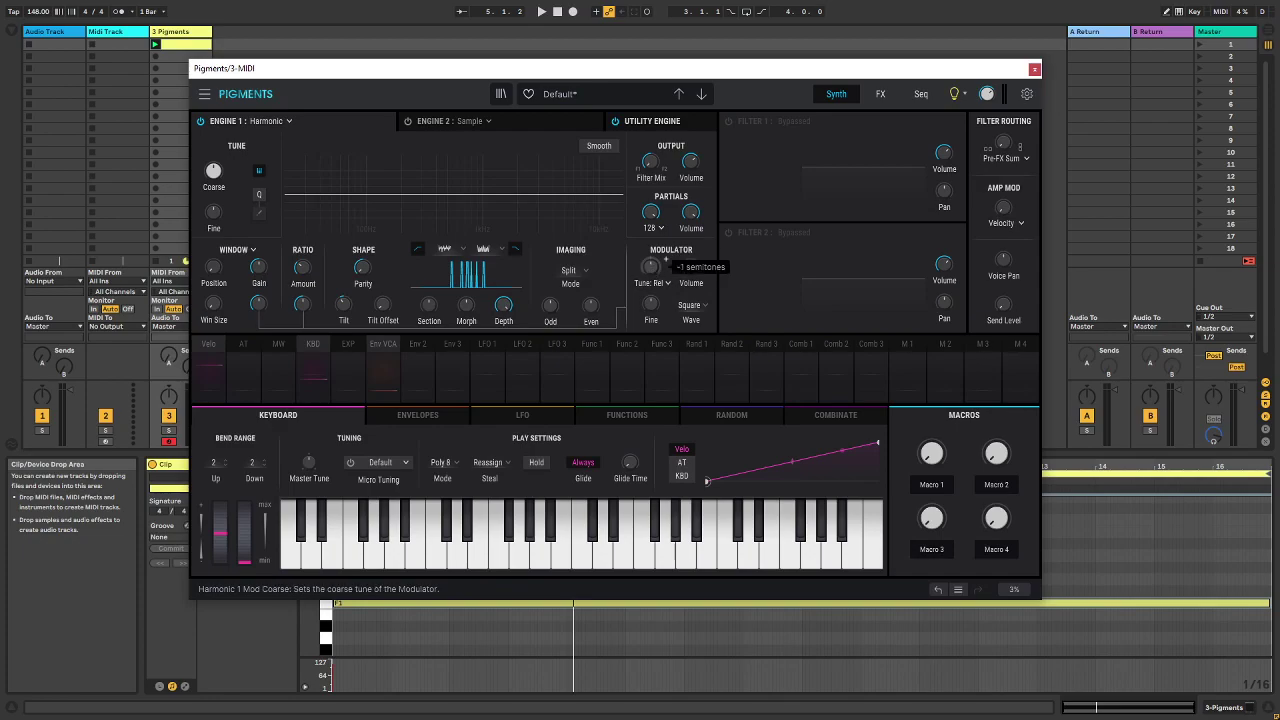
key("space")
scroll(664, 259, "down", 9)
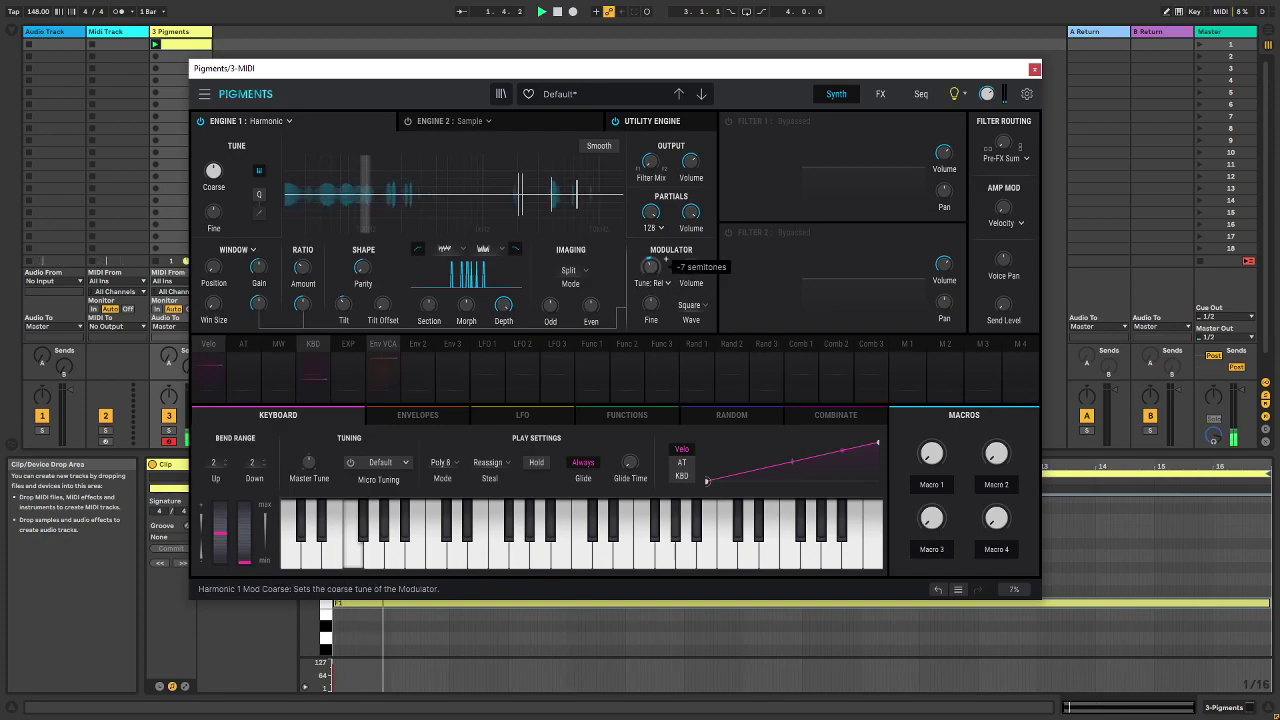
scroll(665, 259, "down", 18)
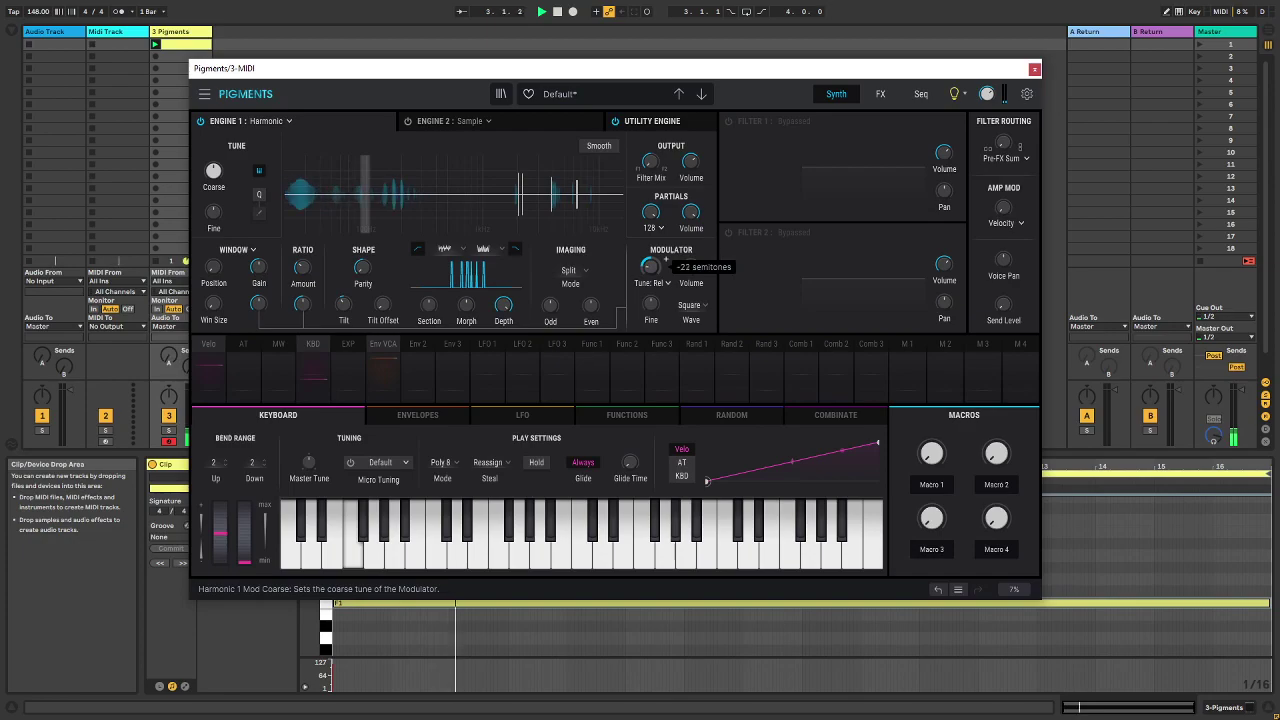
scroll(665, 259, "down", 8)
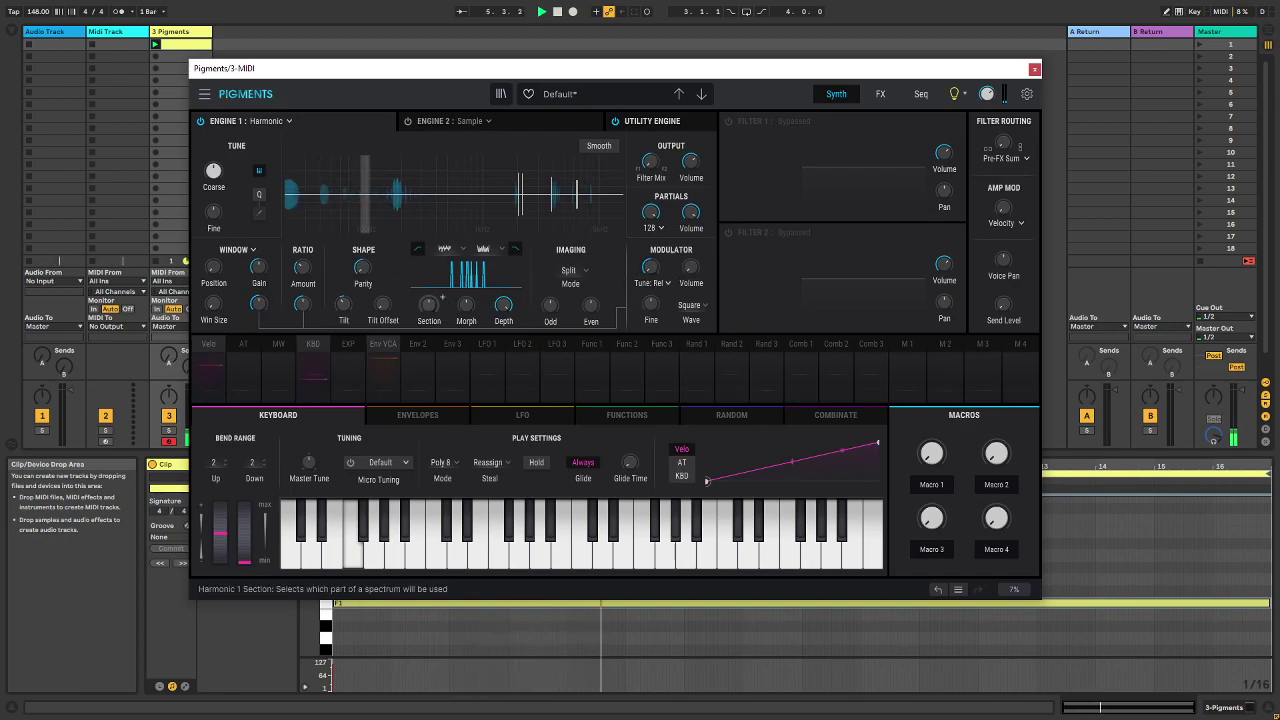
left_click_drag(429, 306, 429, 338)
double_click(442, 298)
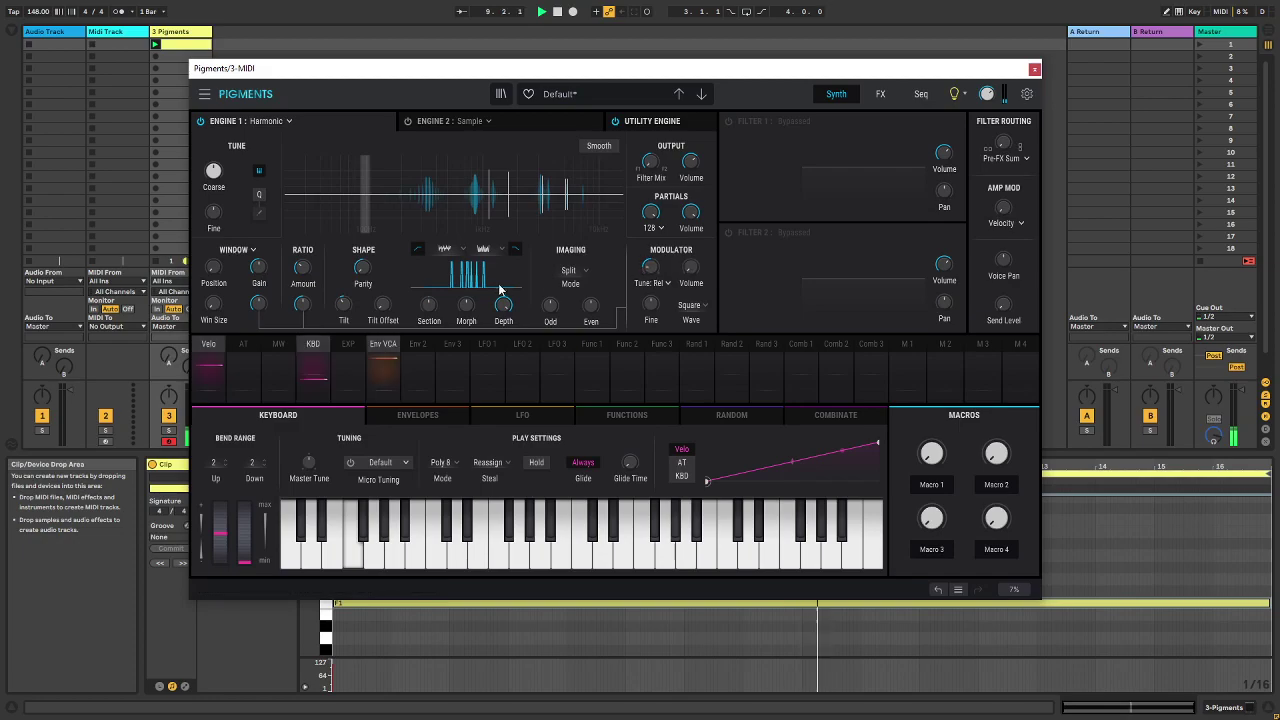
scroll(441, 298, "down", 5)
scroll(442, 297, "up", 8)
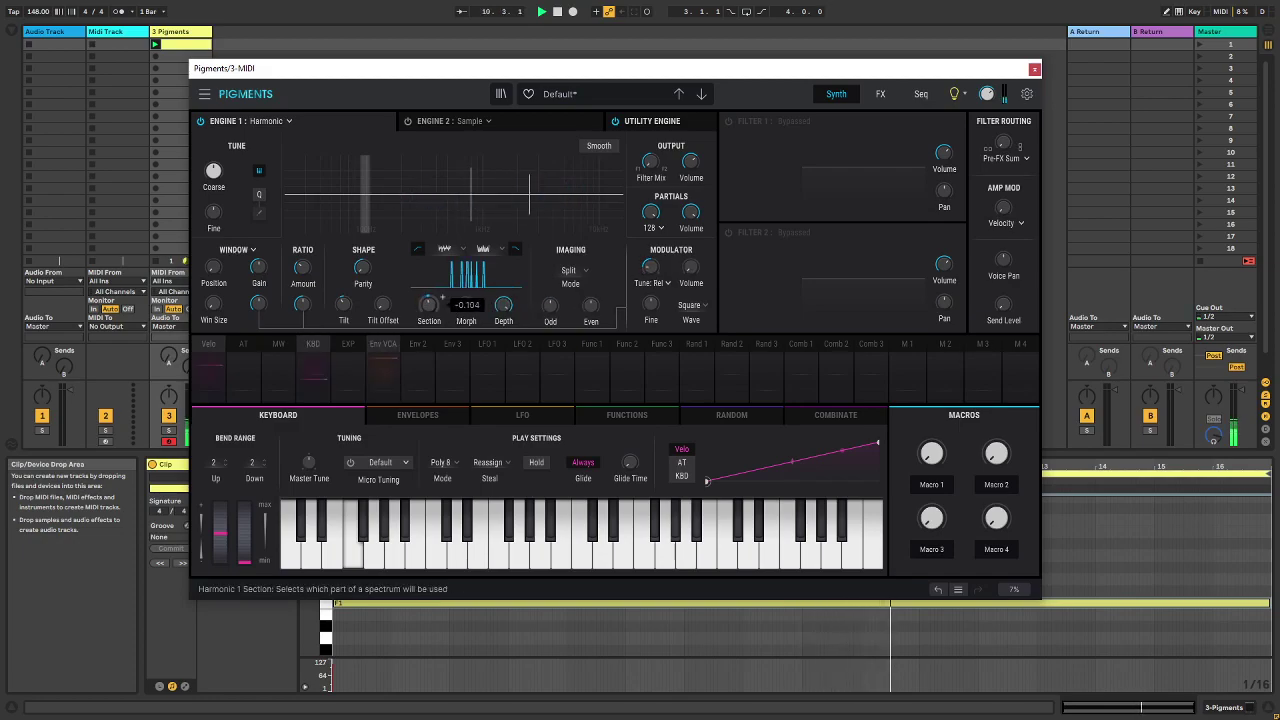
scroll(442, 297, "down", 3)
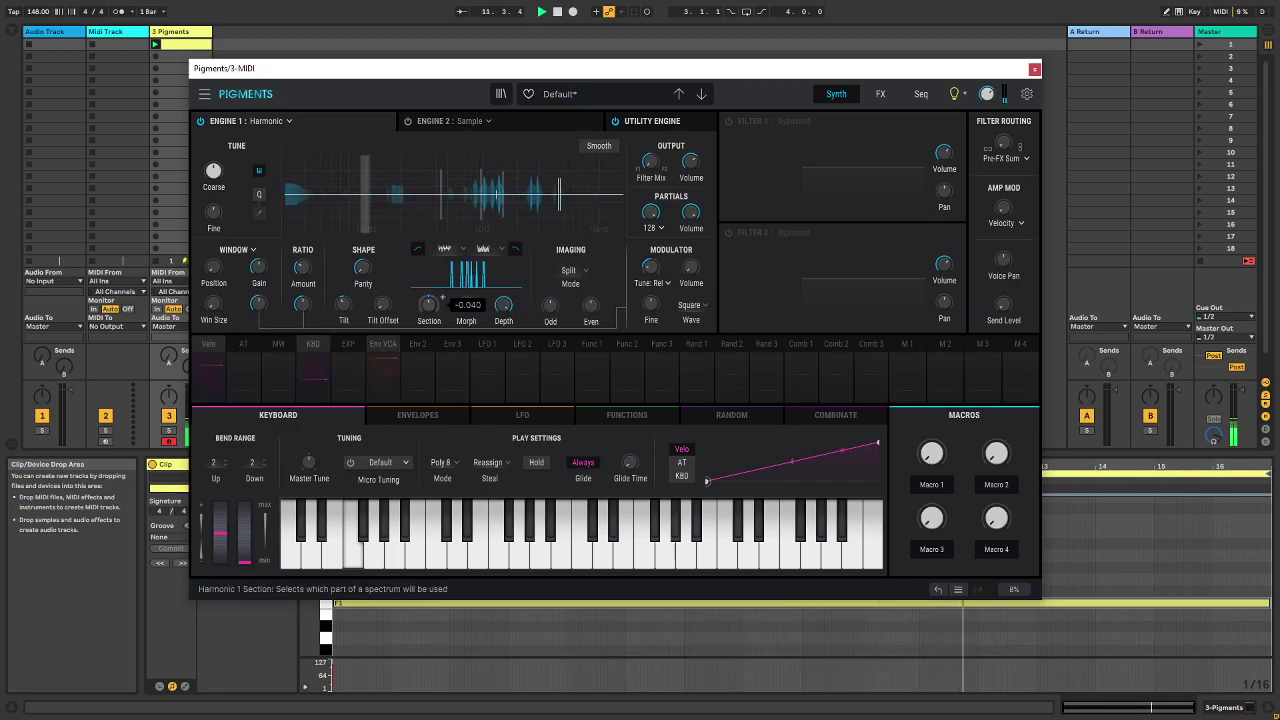
left_click_drag(429, 305, 429, 266)
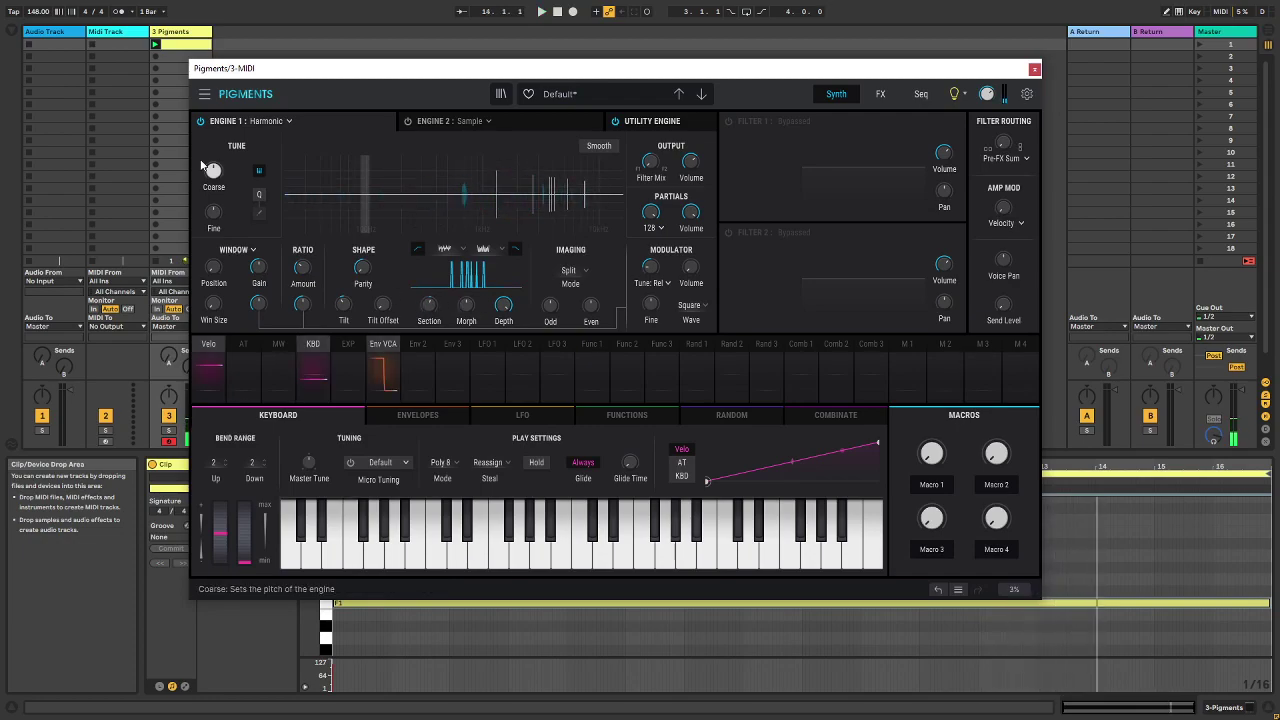
Try Section at -0.456 and 0.200, reset Coarse tuning to 0 semitones, and nudge Section lower
scroll(226, 164, "up", 3)
scroll(226, 164, "up", 18)
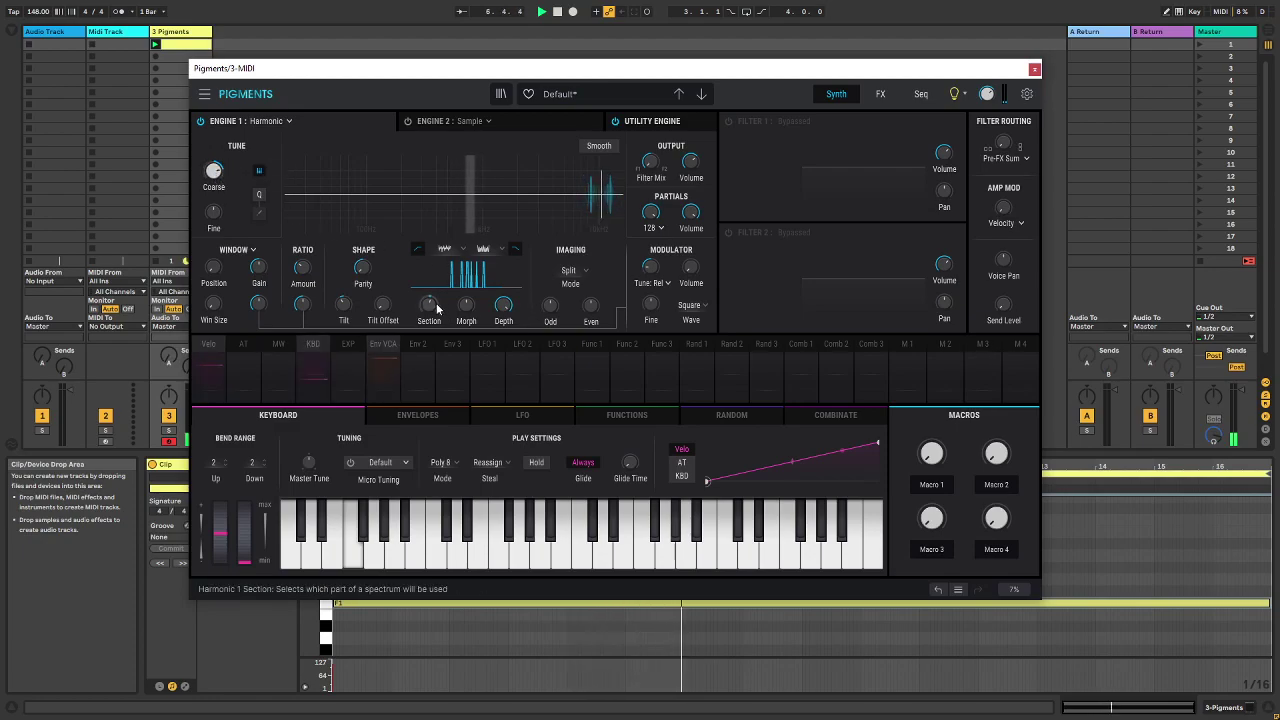
left_click_drag(434, 305, 434, 352)
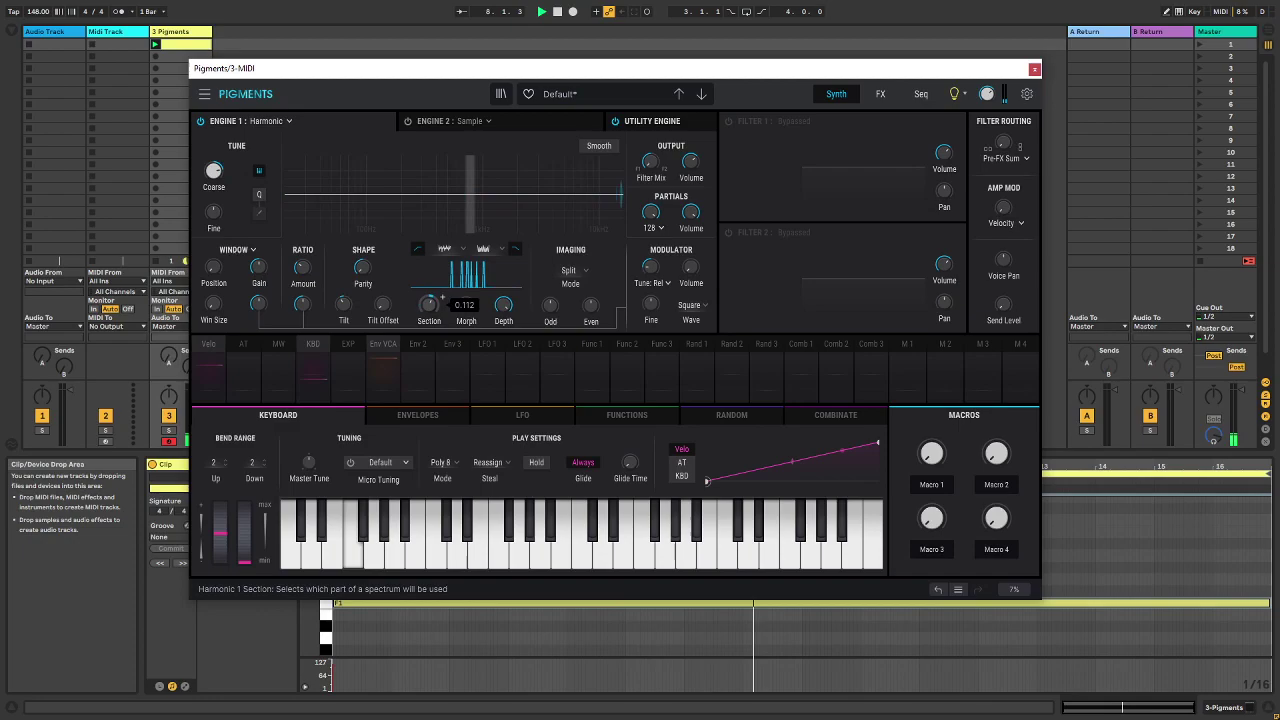
scroll(226, 164, "up", 14)
scroll(226, 163, "down", 15)
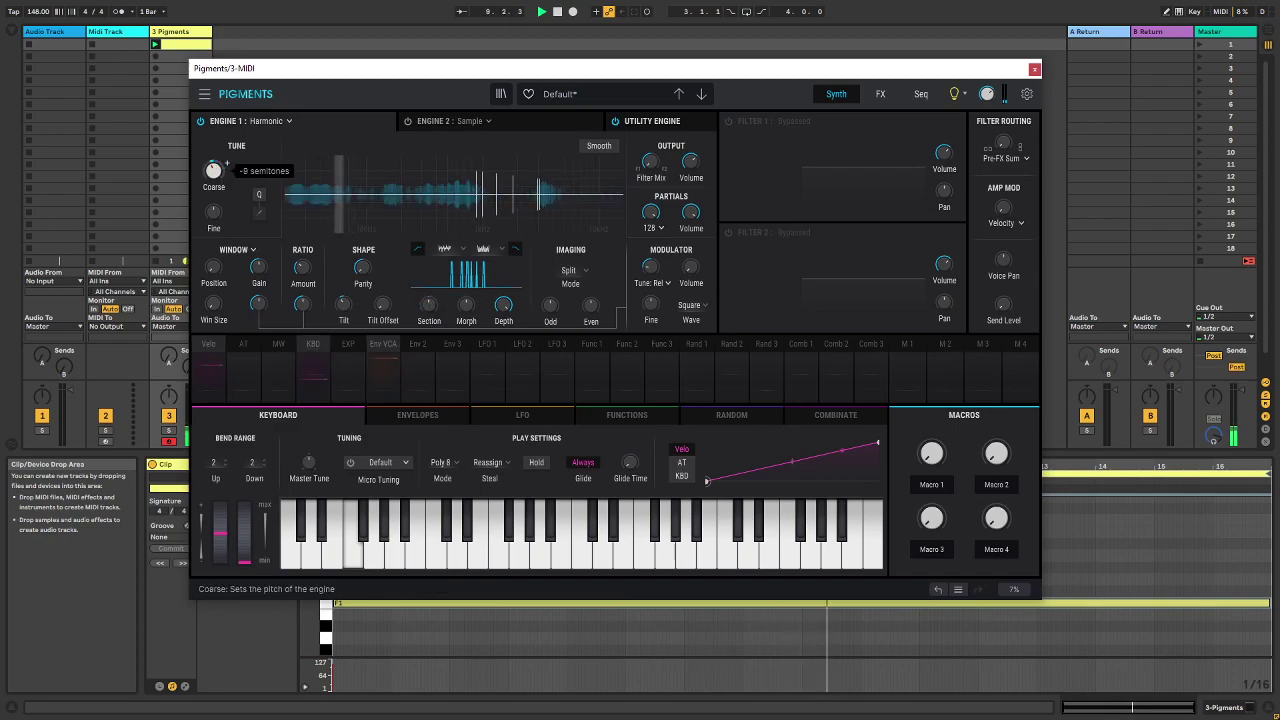
scroll(226, 163, "up", 8)
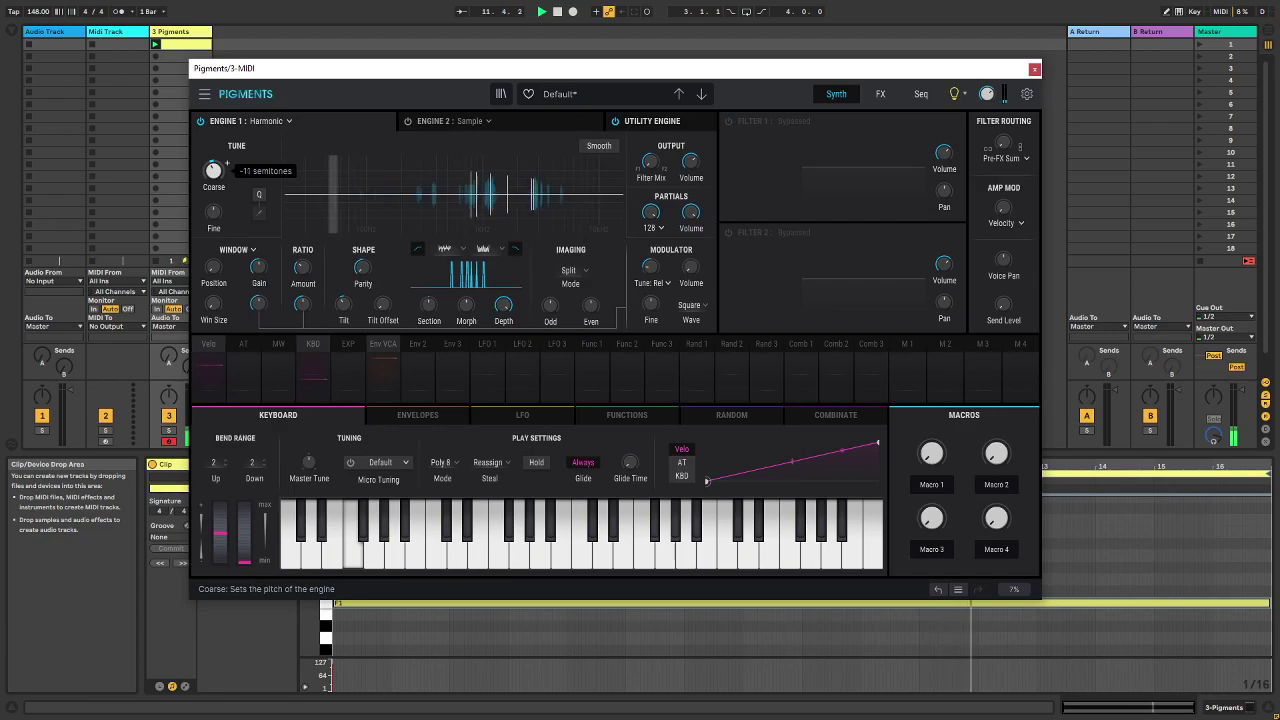
left_click_drag(429, 304, 429, 284)
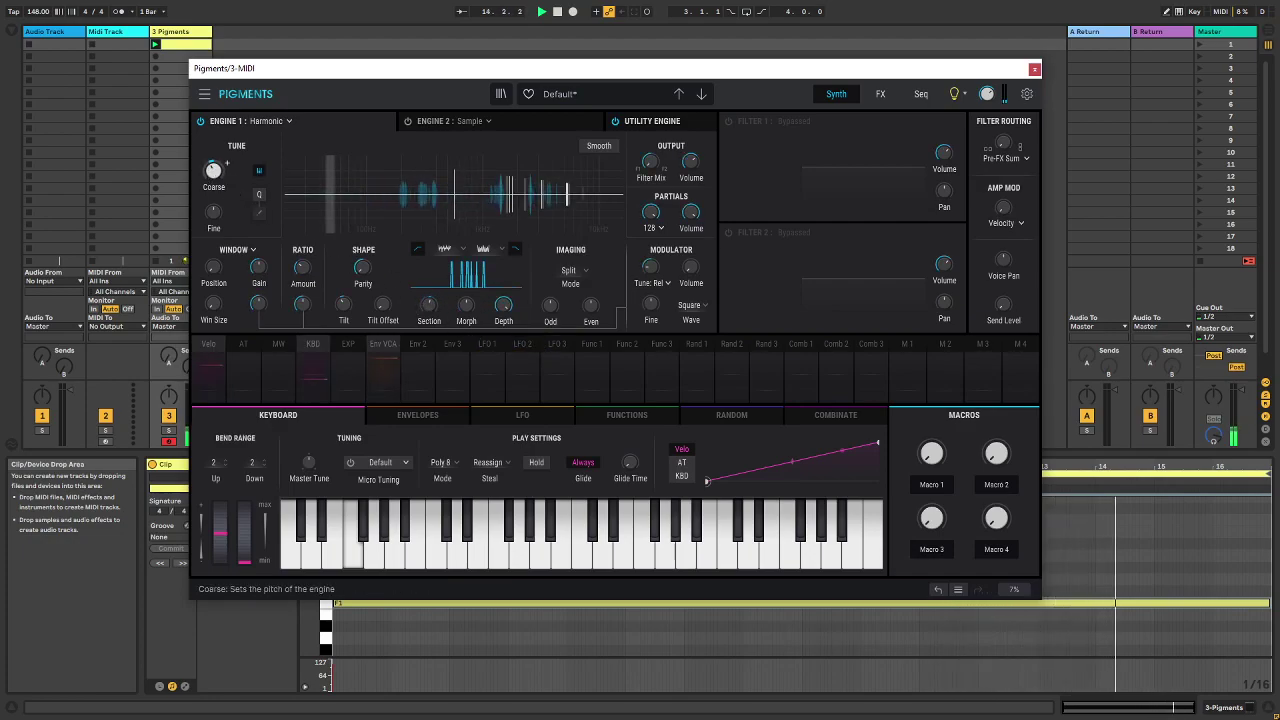
double_click(212, 170)
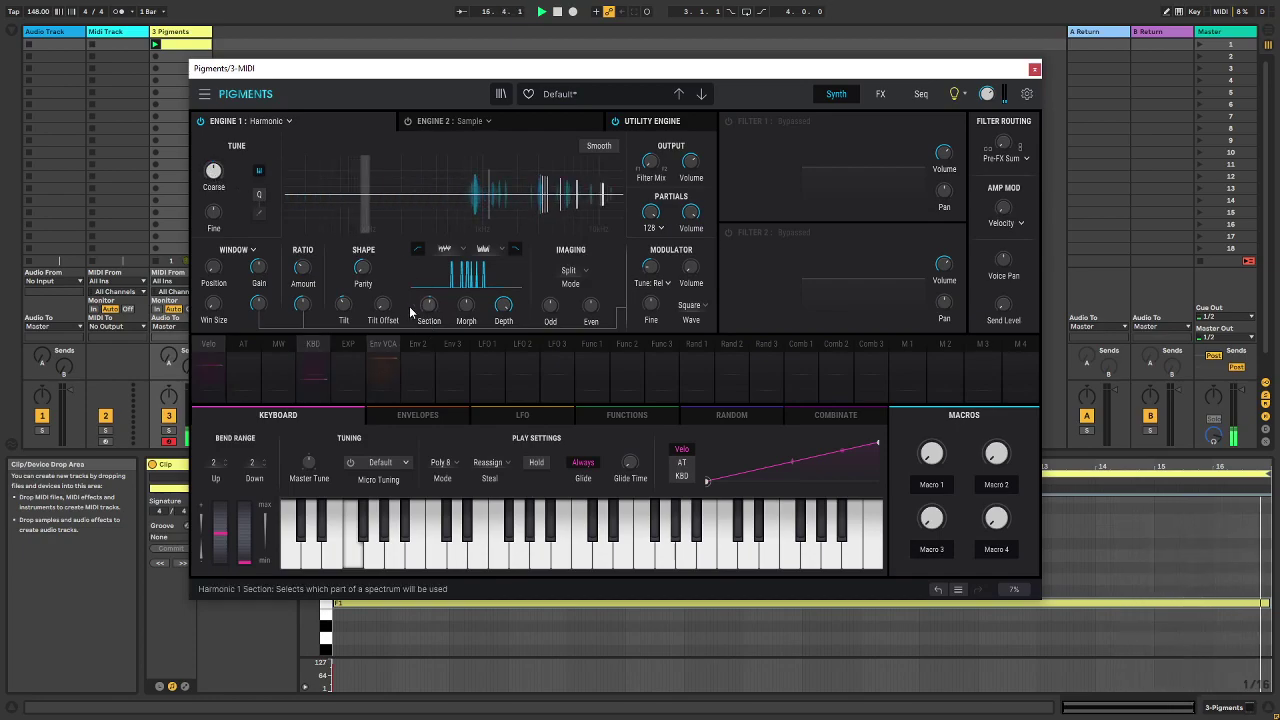
mouse_move(431, 314)
left_click_drag(432, 316, 432, 321)
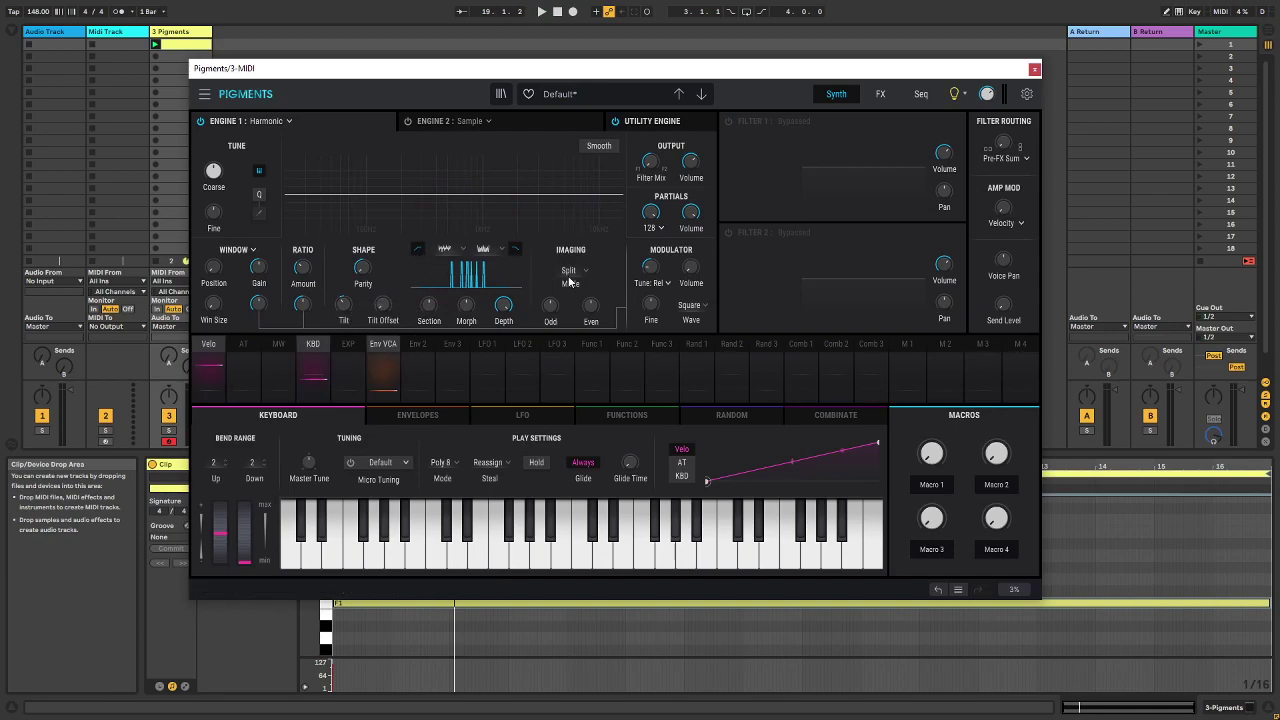
Drop Shape Depth to zero and raise it again, then set Ratio Amount to 1.00 during playback
left_click_drag(503, 304, 505, 311)
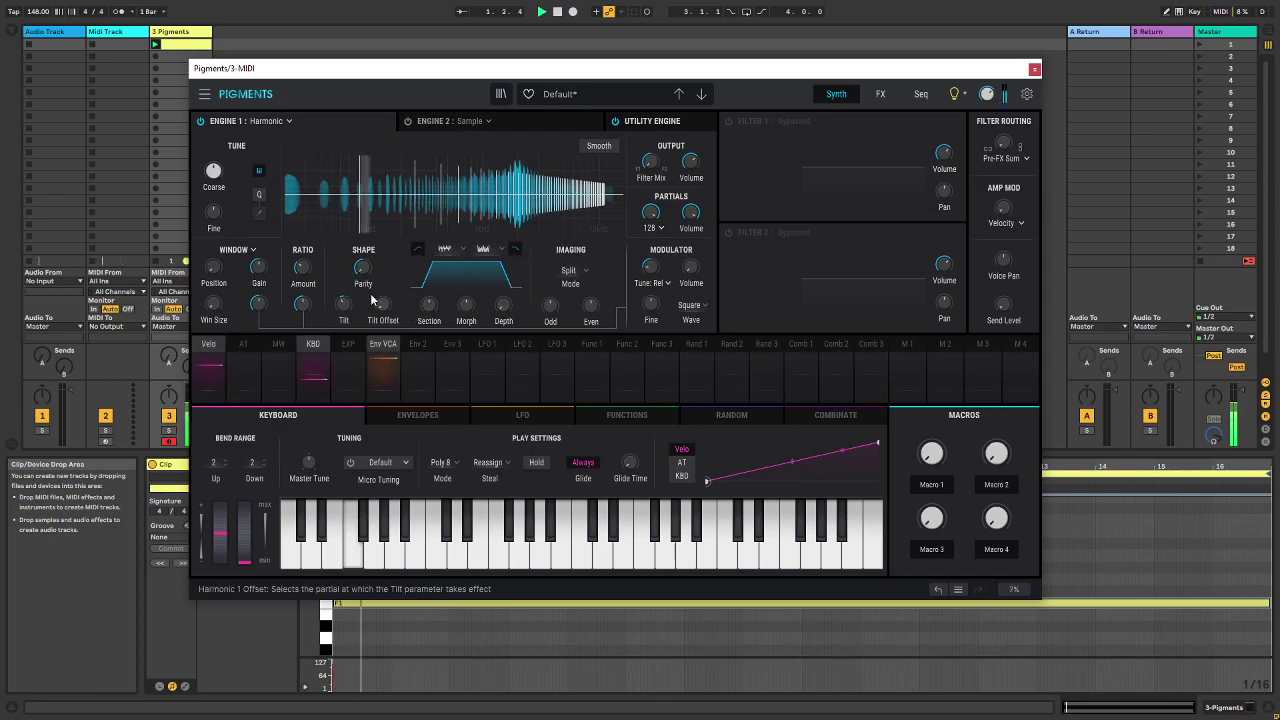
scroll(357, 297, "up", 2)
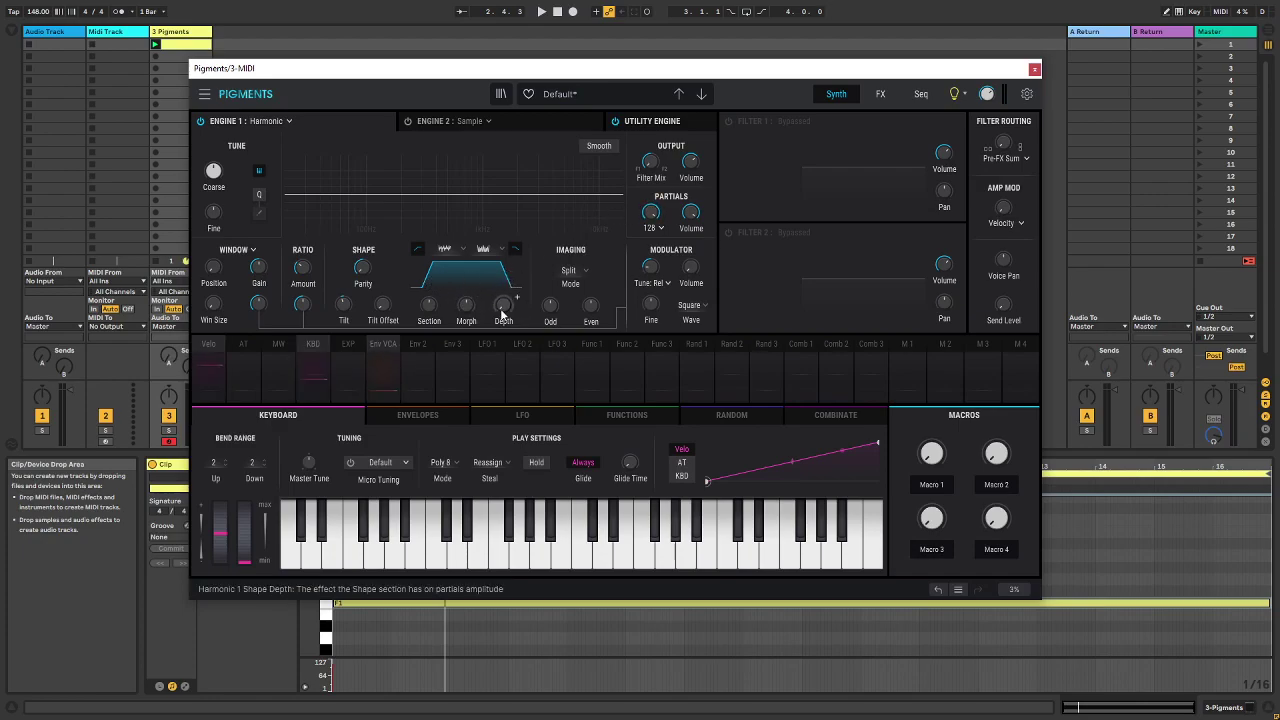
left_click_drag(503, 304, 503, 270)
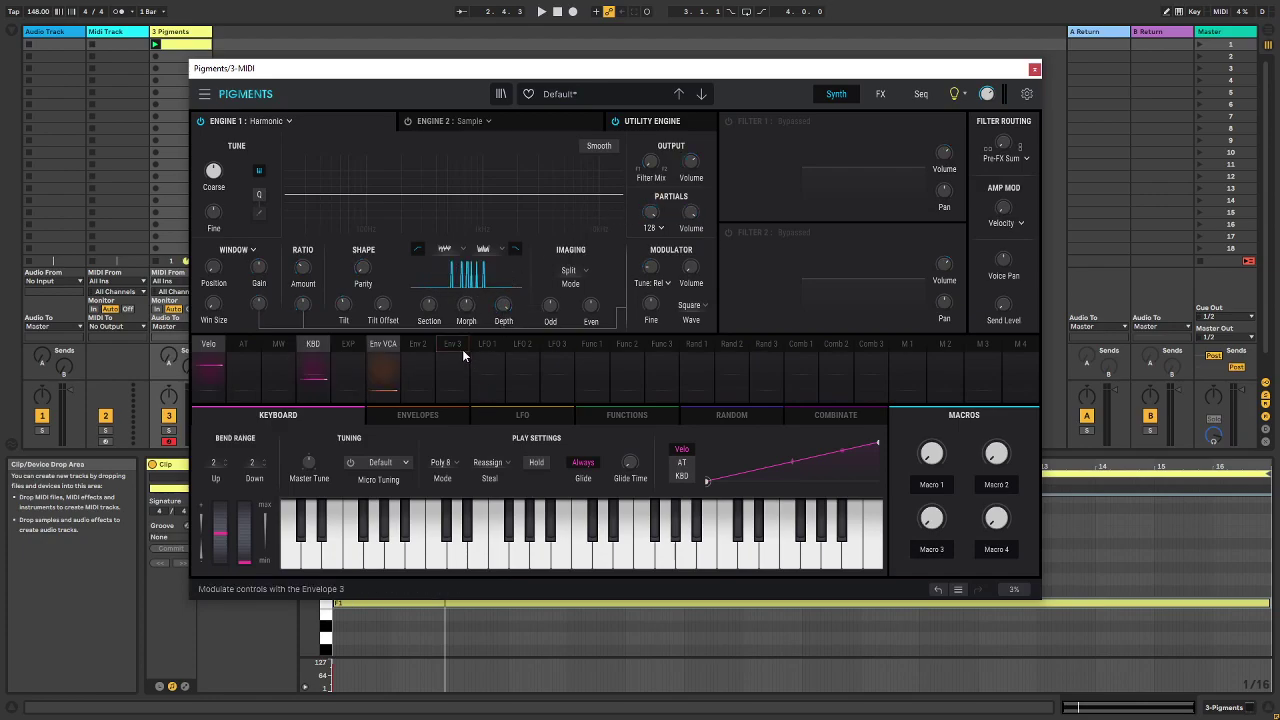
key("space")
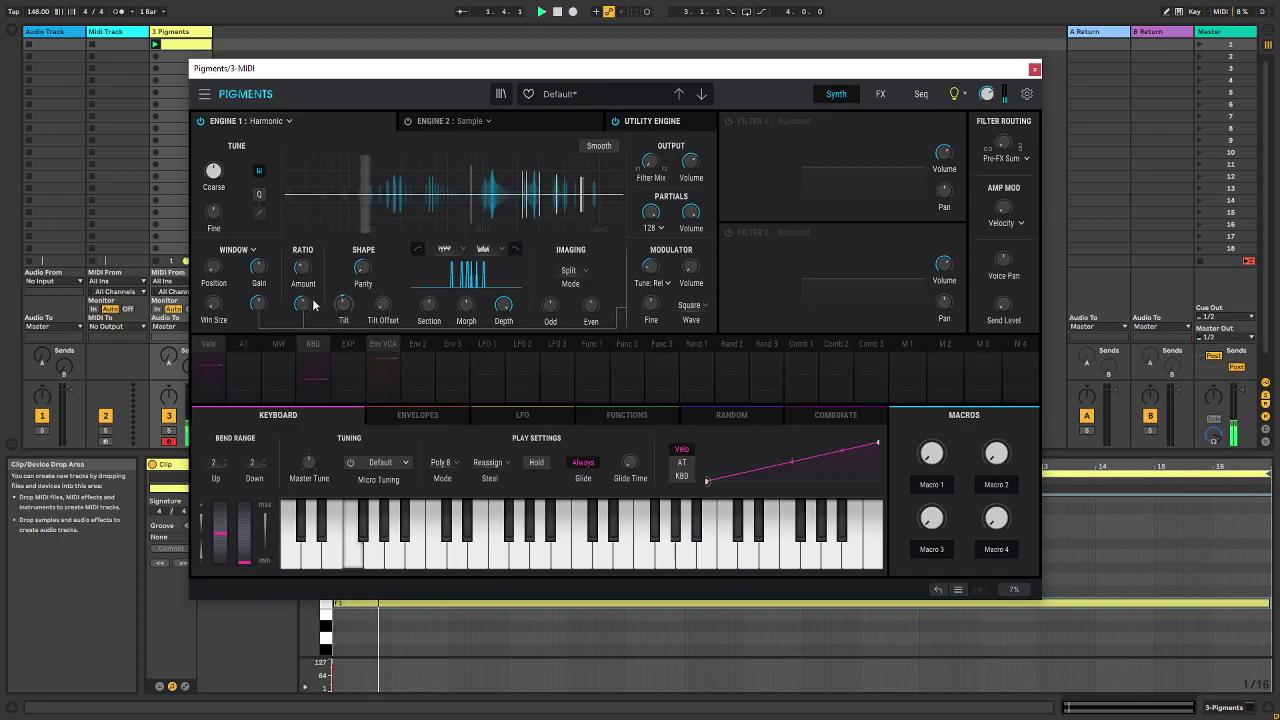
left_click_drag(303, 275, 303, 306)
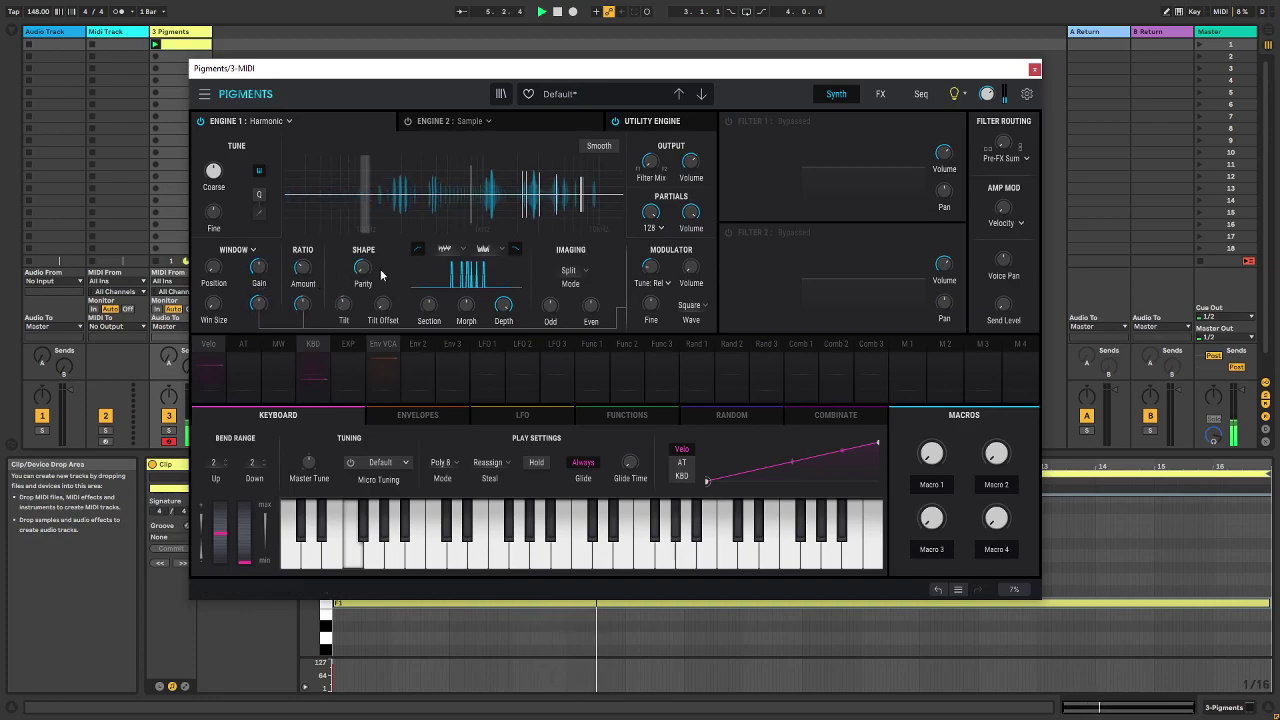
mouse_move(356, 298)
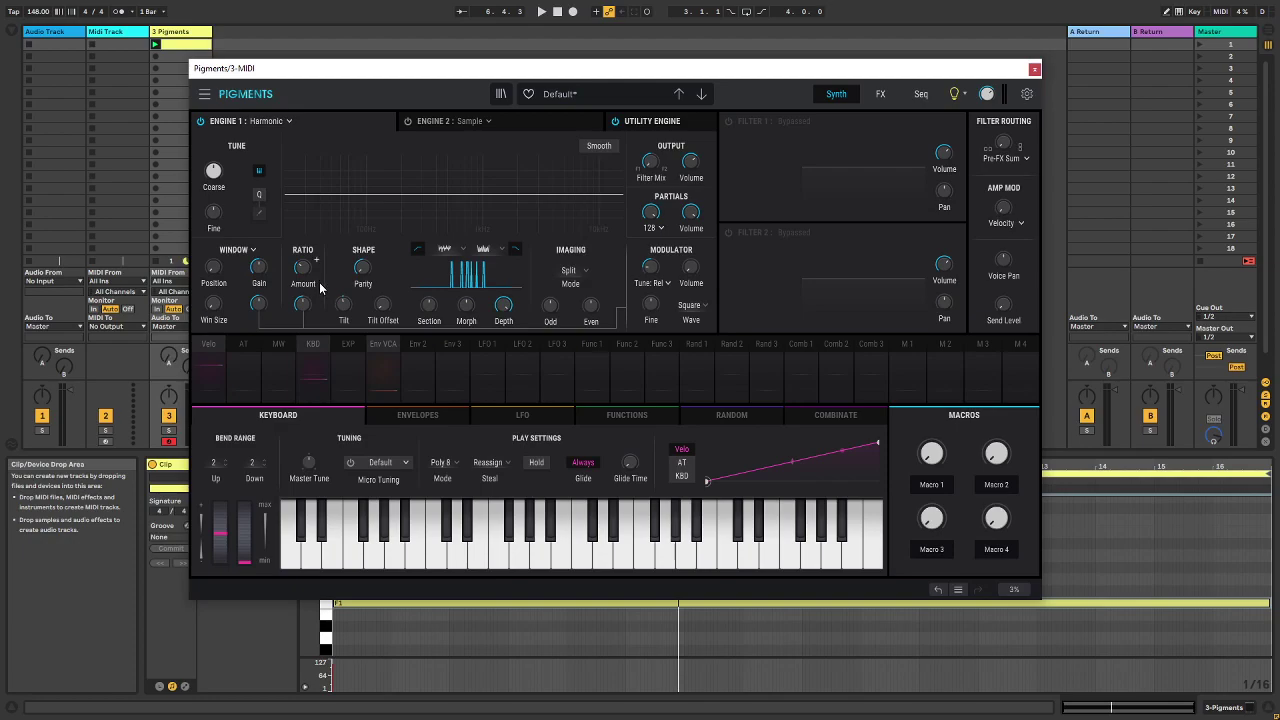
mouse_move(301, 270)
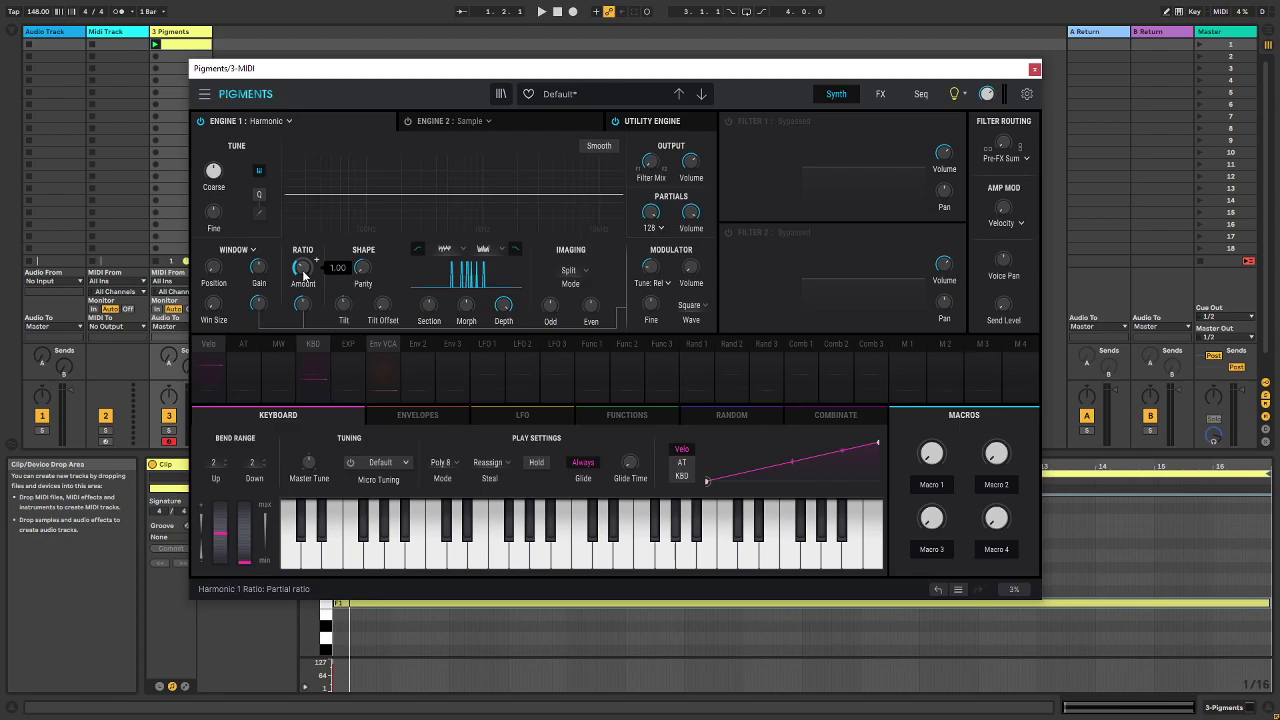
Push the partial Ratio Amount up to about 2.99 during playback
key("space")
left_click_drag(302, 269, 302, 208)
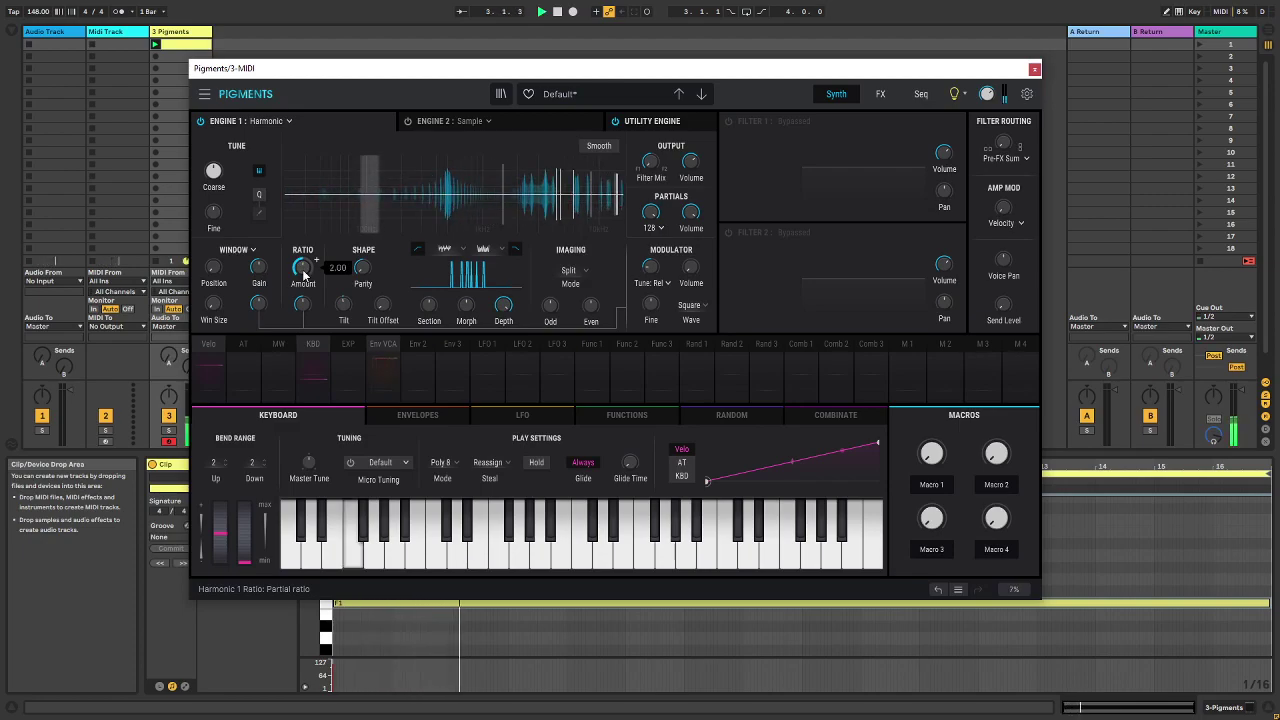
left_click_drag(304, 273, 304, 261)
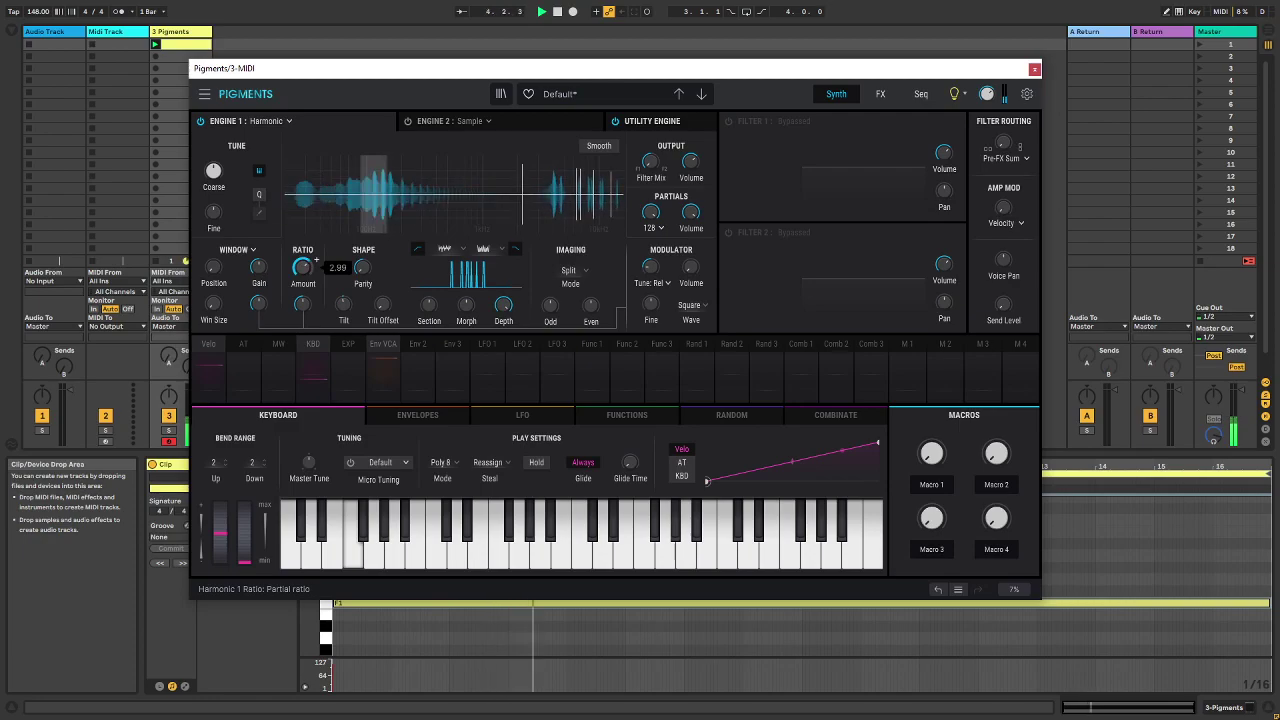
Sweep Section while toggling playback, leaving it at 0.040
left_click_drag(438, 295, 429, 303)
key("space")
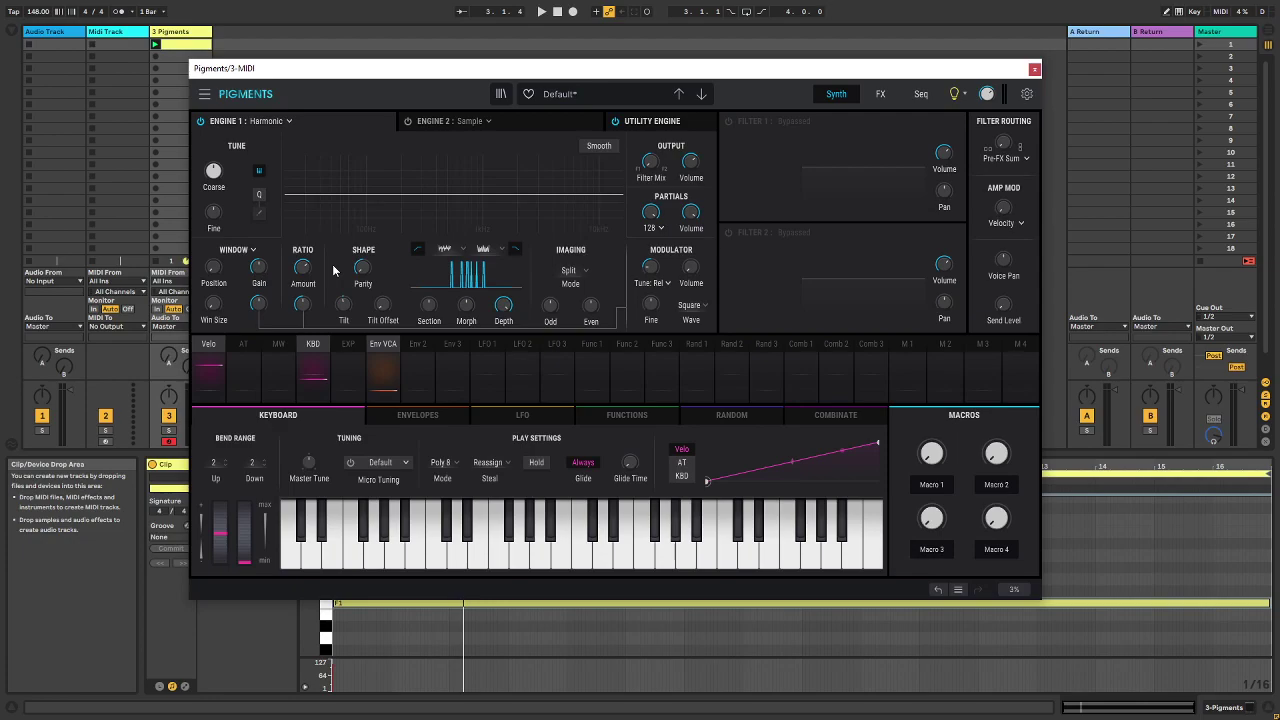
key("space")
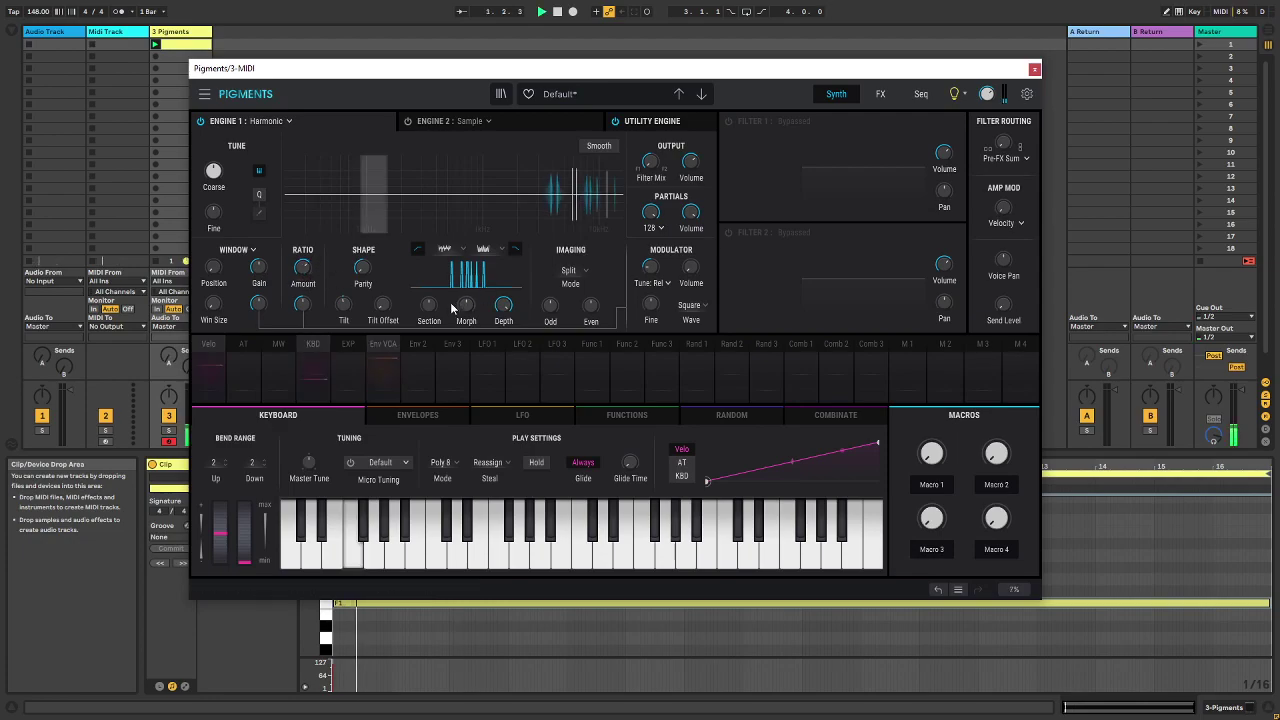
left_click_drag(429, 306, 430, 305)
key("space")
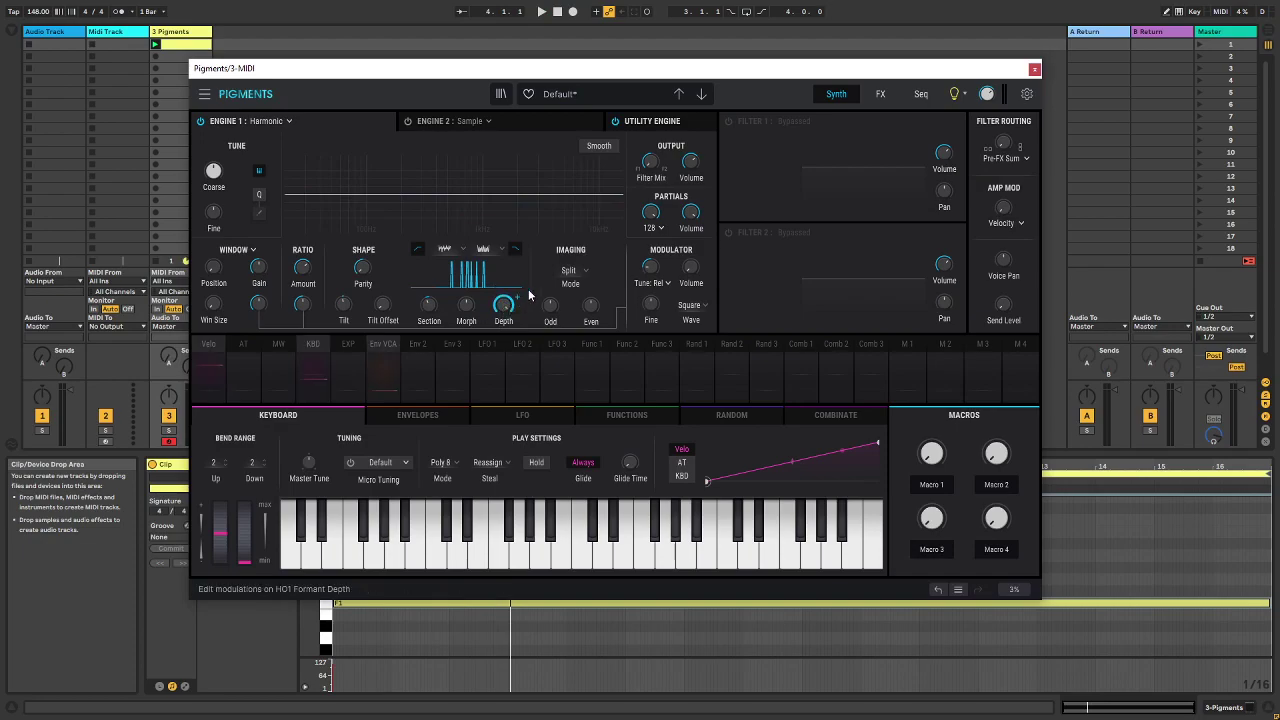
Glance at the FX page, then sweep Section over two playback passes and stop the clip
left_click(882, 95)
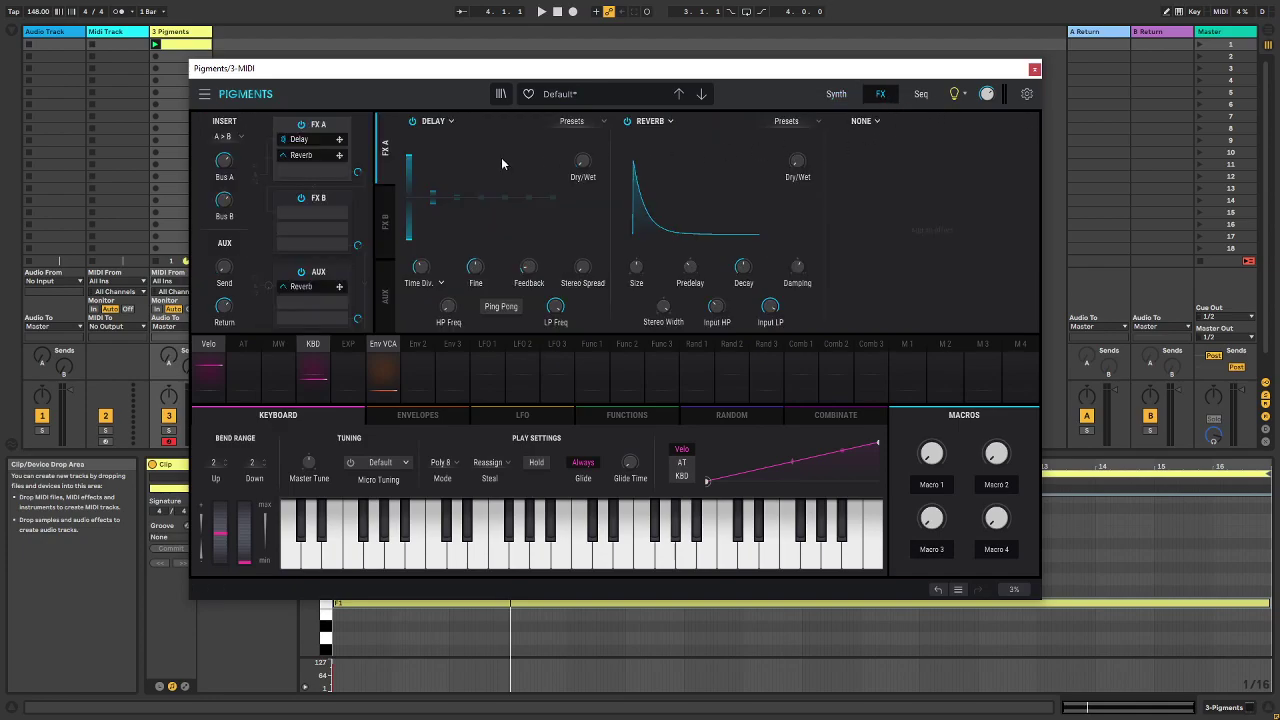
left_click(838, 95)
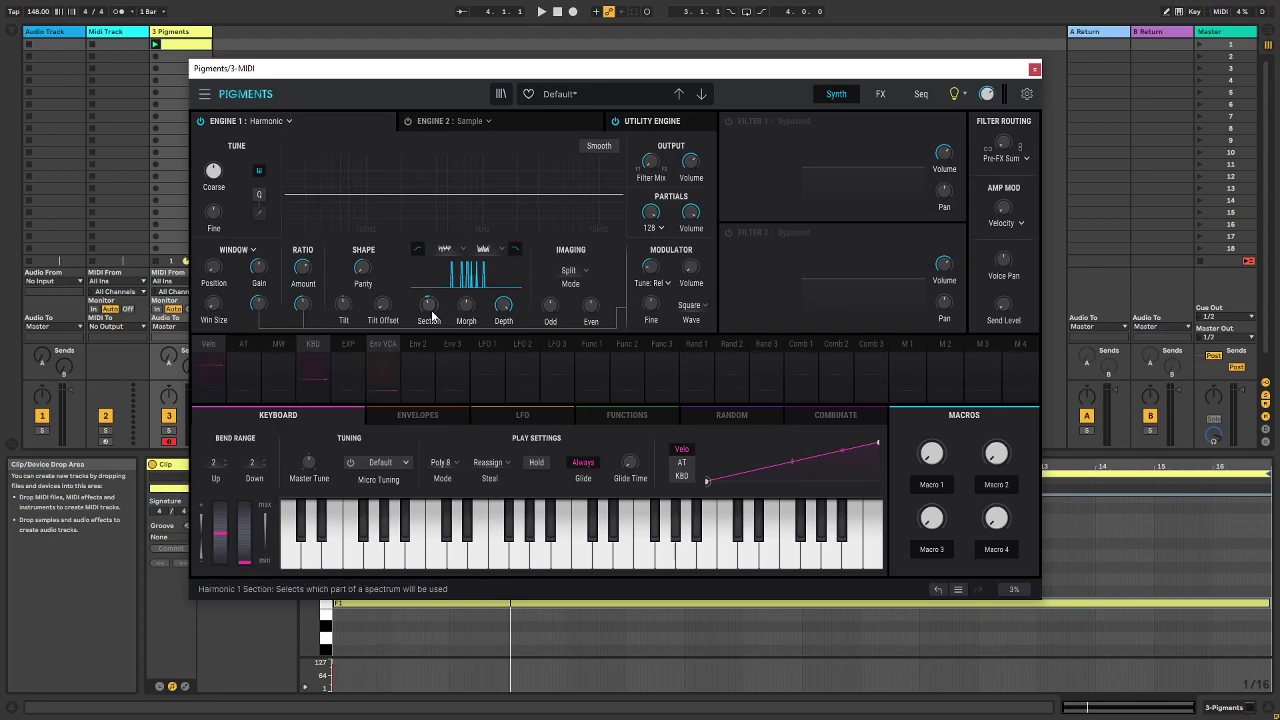
left_click_drag(436, 327, 436, 350)
key("space")
mouse_move(428, 305)
left_mouse_down()
mouse_move(428, 225)
mouse_move(428, 320)
left_mouse_up()
key("space")
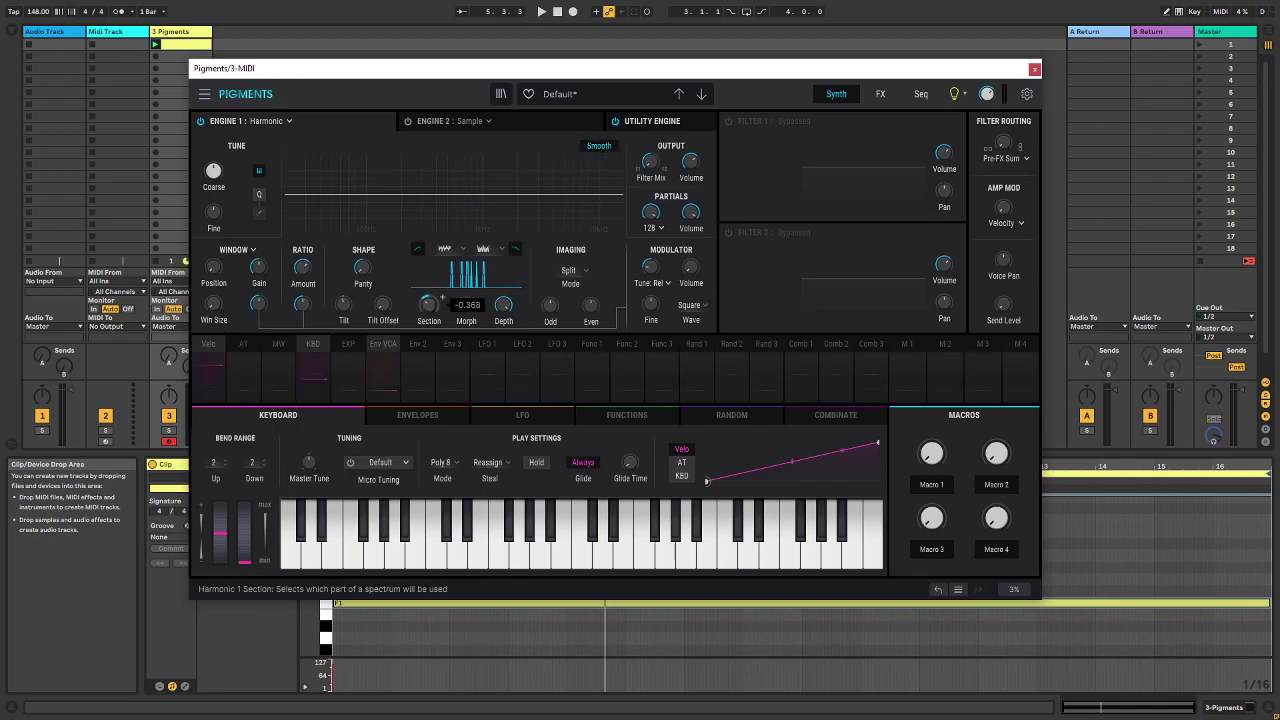
key("space")
mouse_move(428, 305)
left_mouse_down()
mouse_move(428, 318)
mouse_move(428, 289)
mouse_move(428, 313)
left_mouse_up()
key("space")
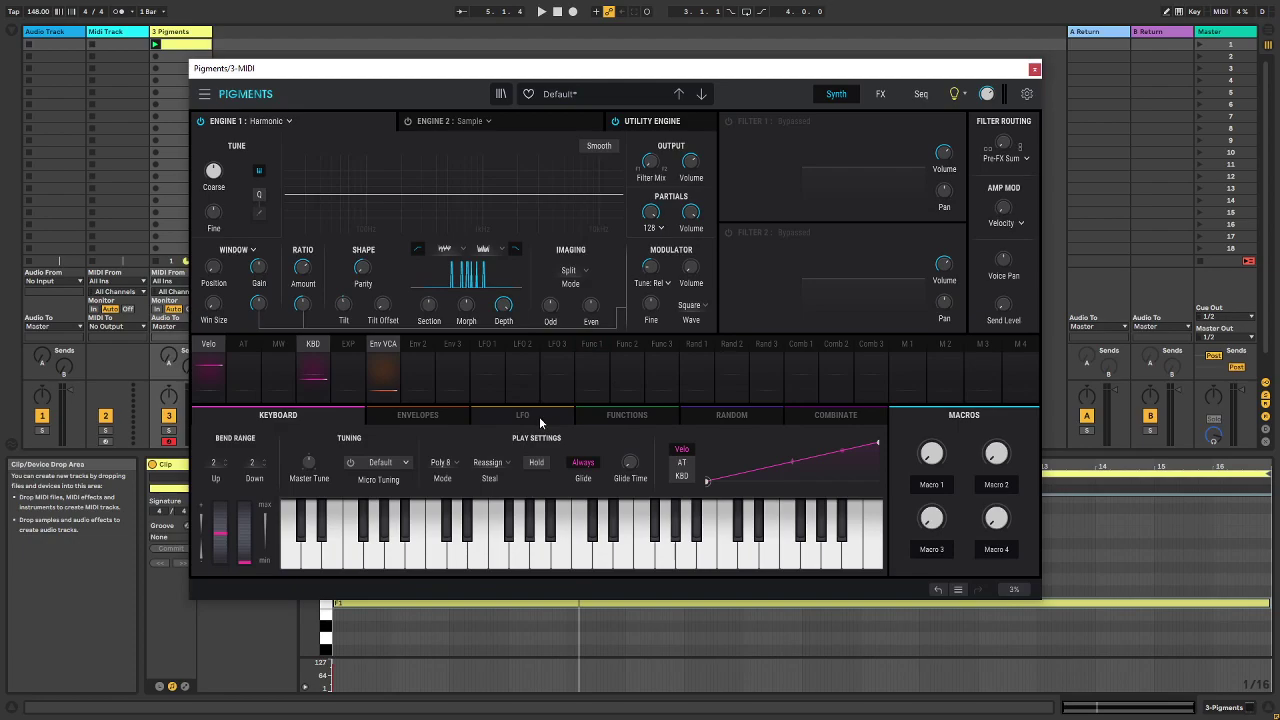
Set Random 1's Turing Sync rate and lower its Flip, then select Rand 1 as a modulation source
left_click(654, 420)
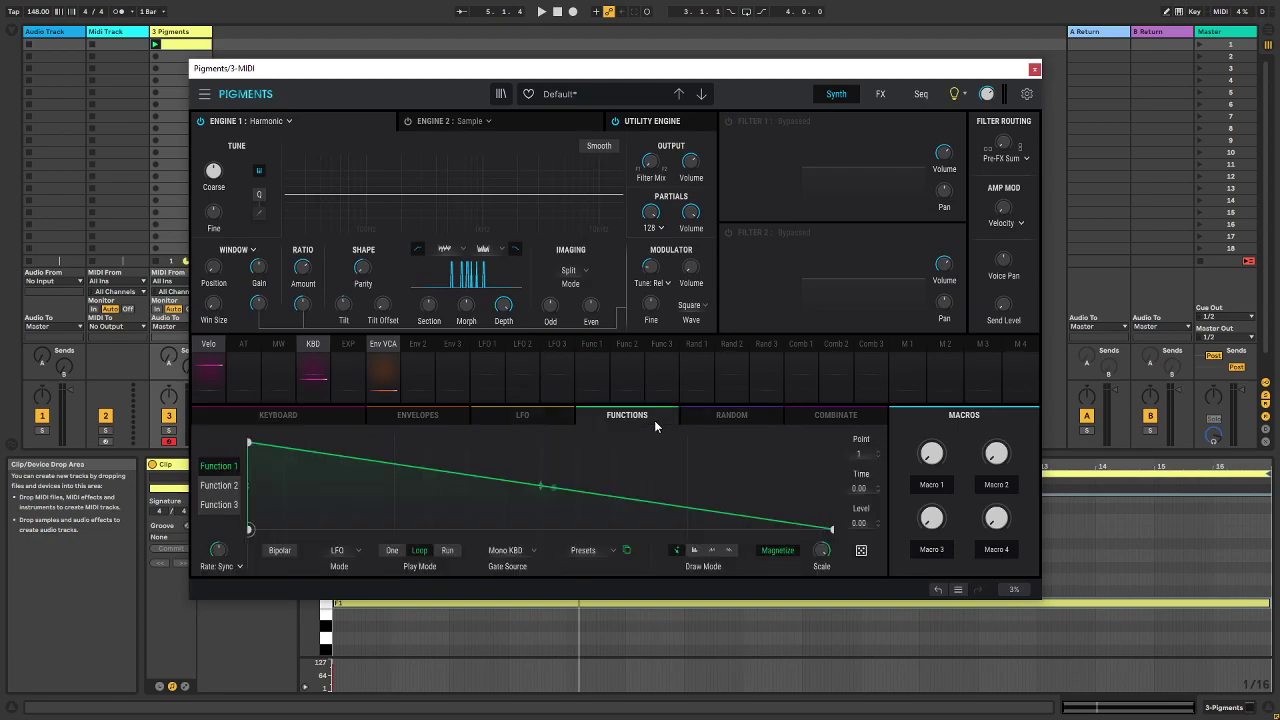
left_click(708, 418)
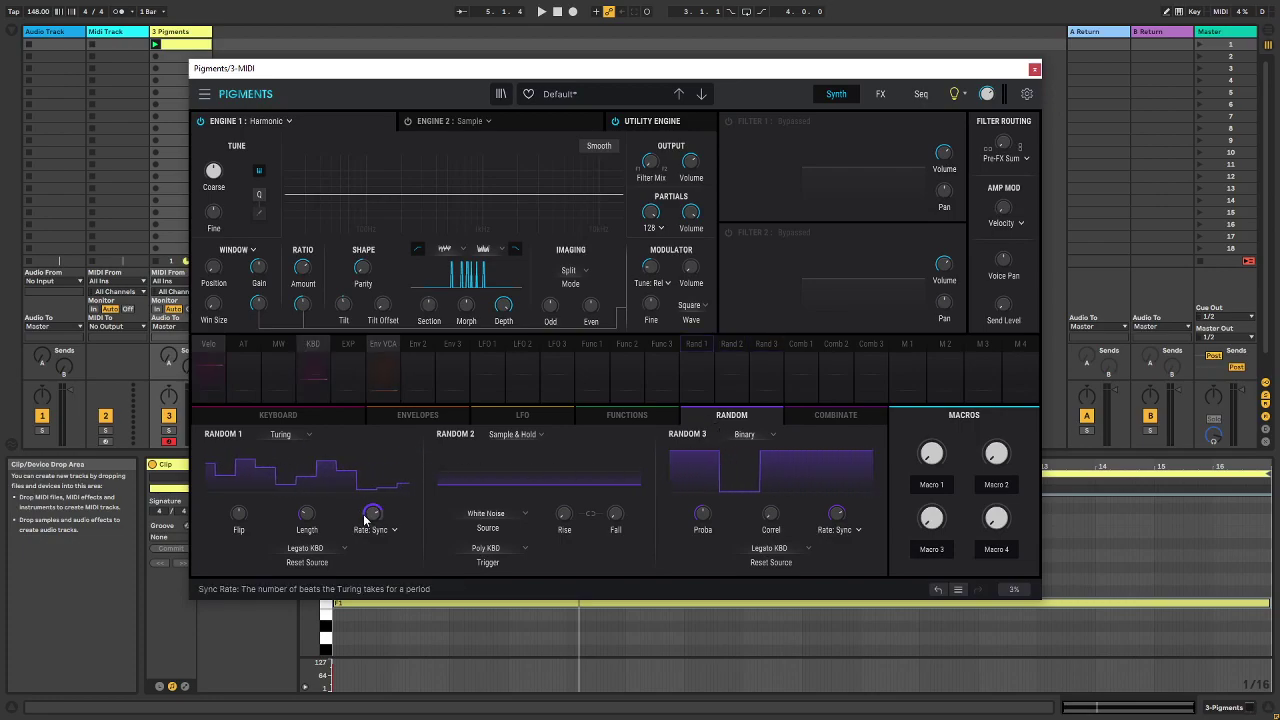
left_click_drag(372, 514, 372, 514)
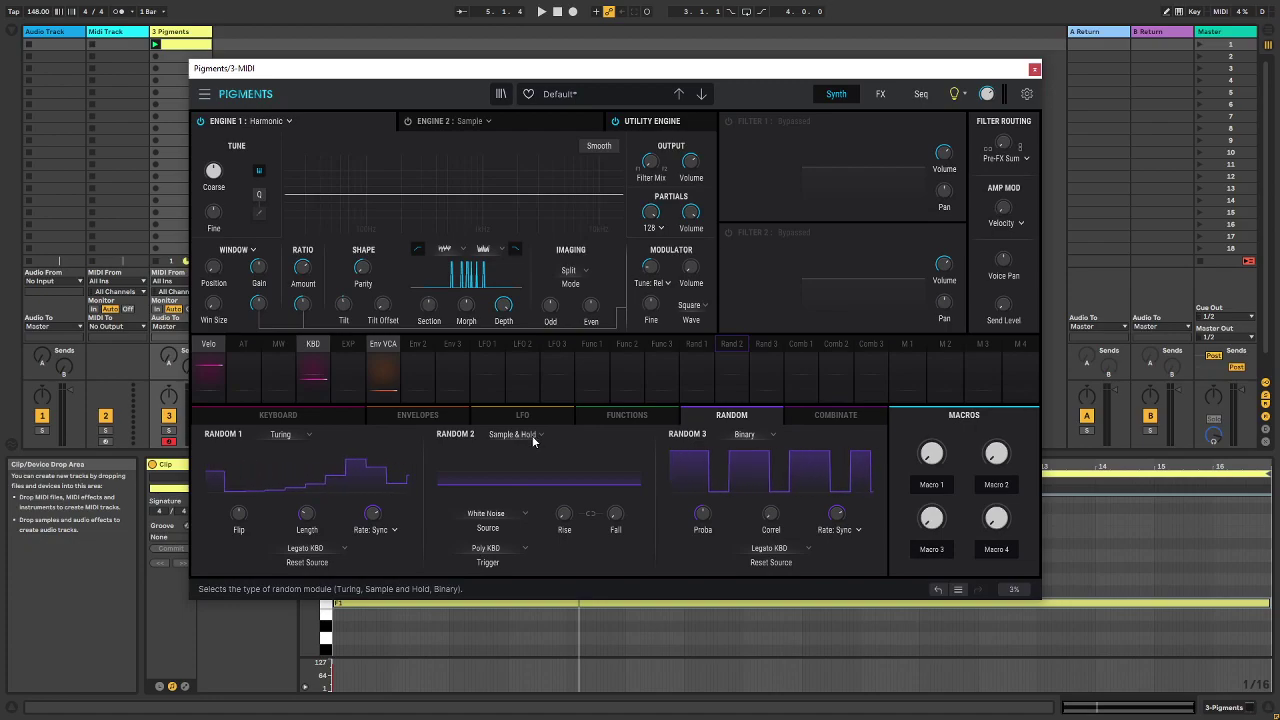
left_click_drag(243, 517, 243, 545)
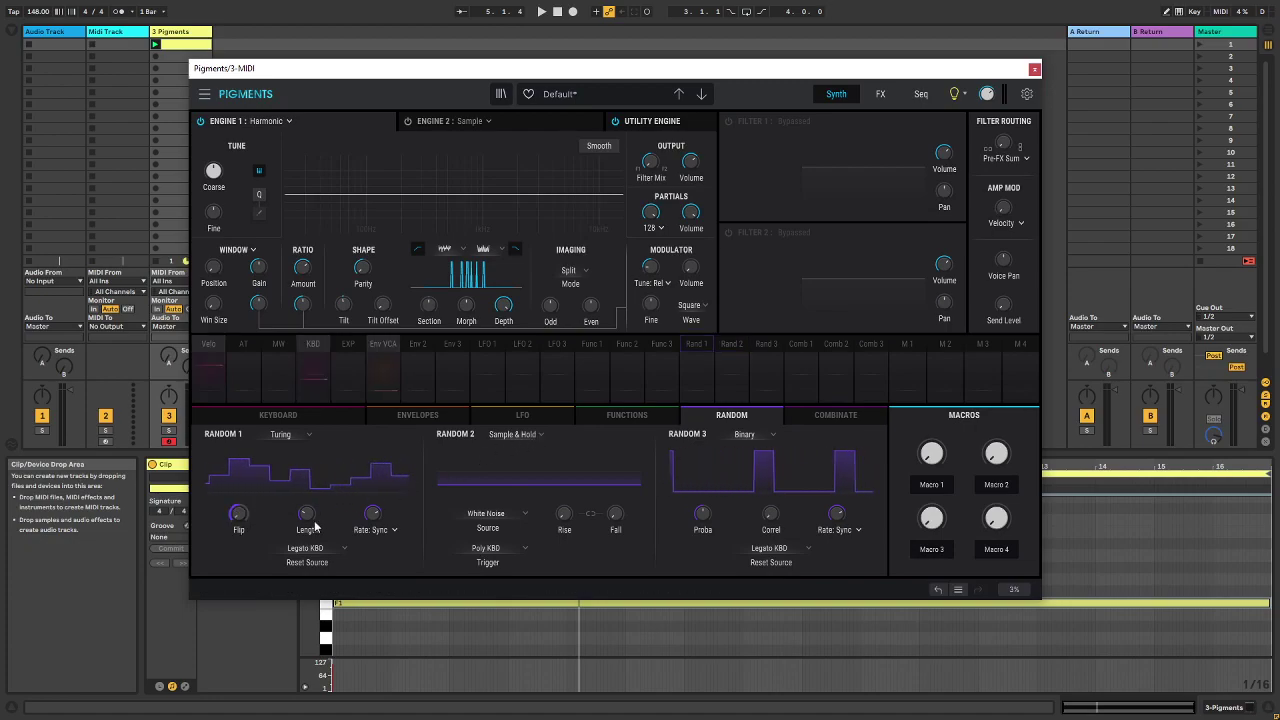
left_click(695, 345)
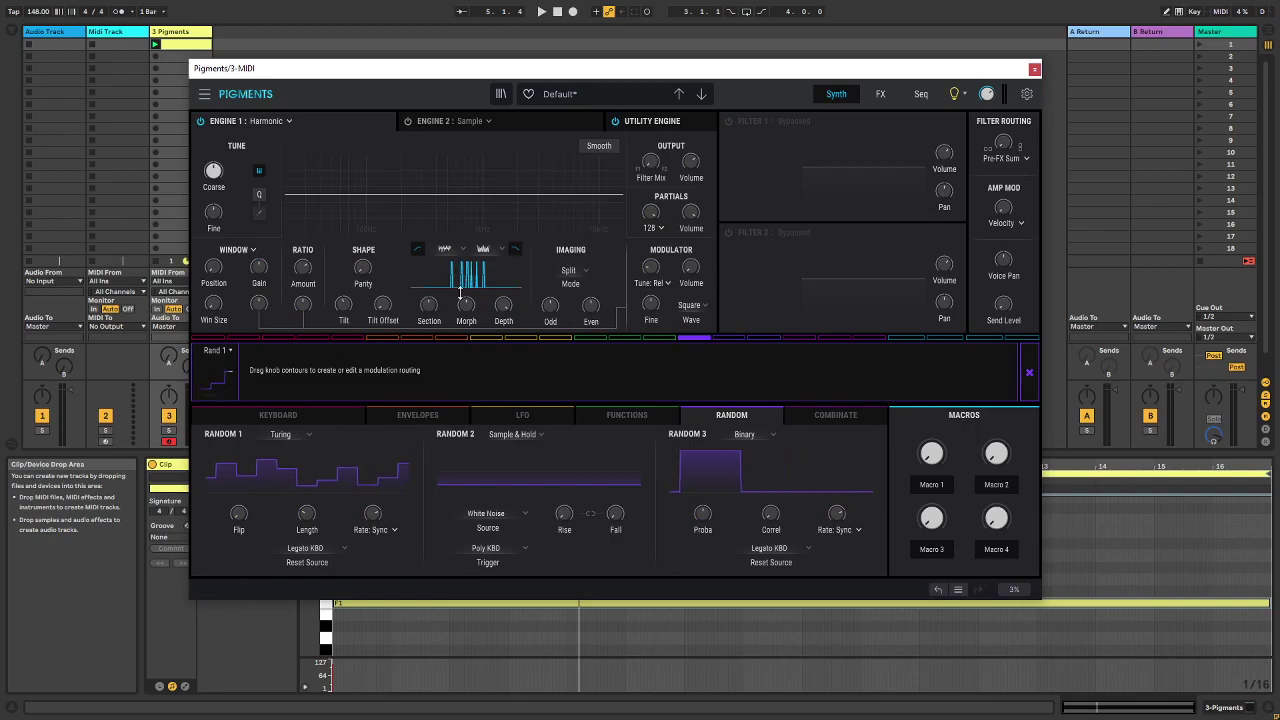
Route Random 1 to Engine 1's Harmonic Section, start playback, and tweak Turing length and flip
left_click_drag(435, 298, 435, 275)
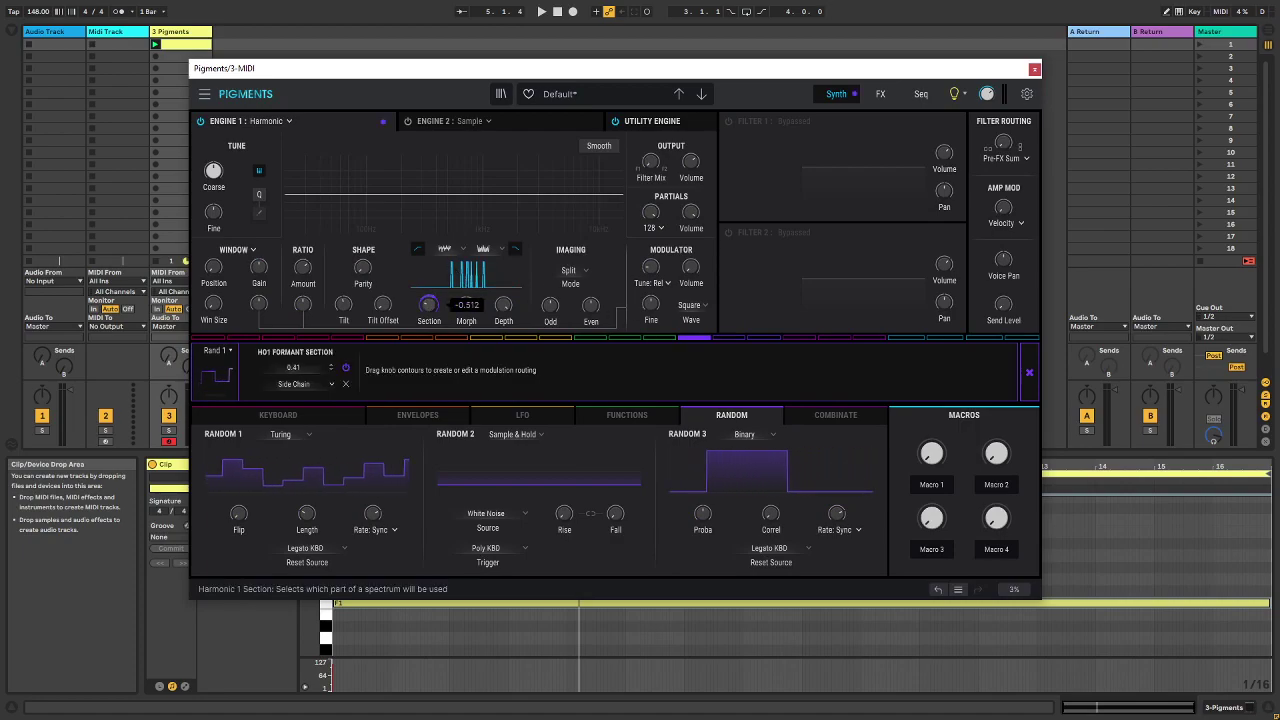
left_click_drag(435, 298, 435, 240)
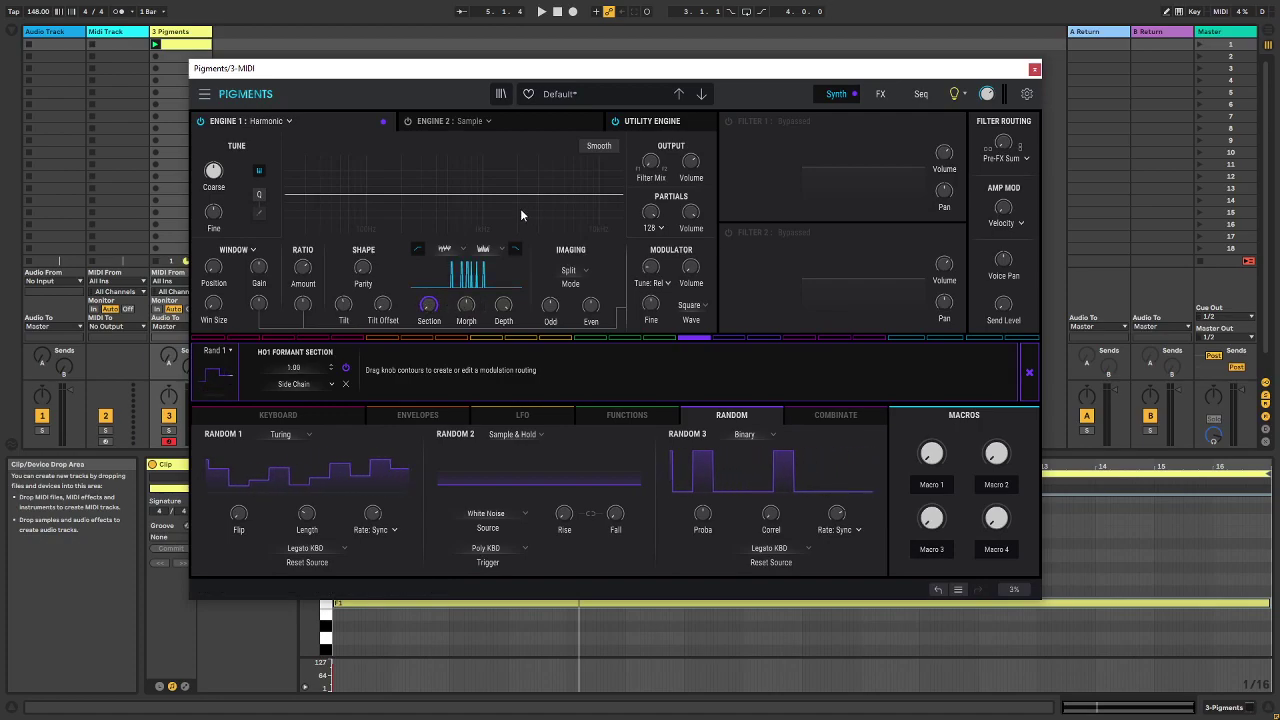
key("space")
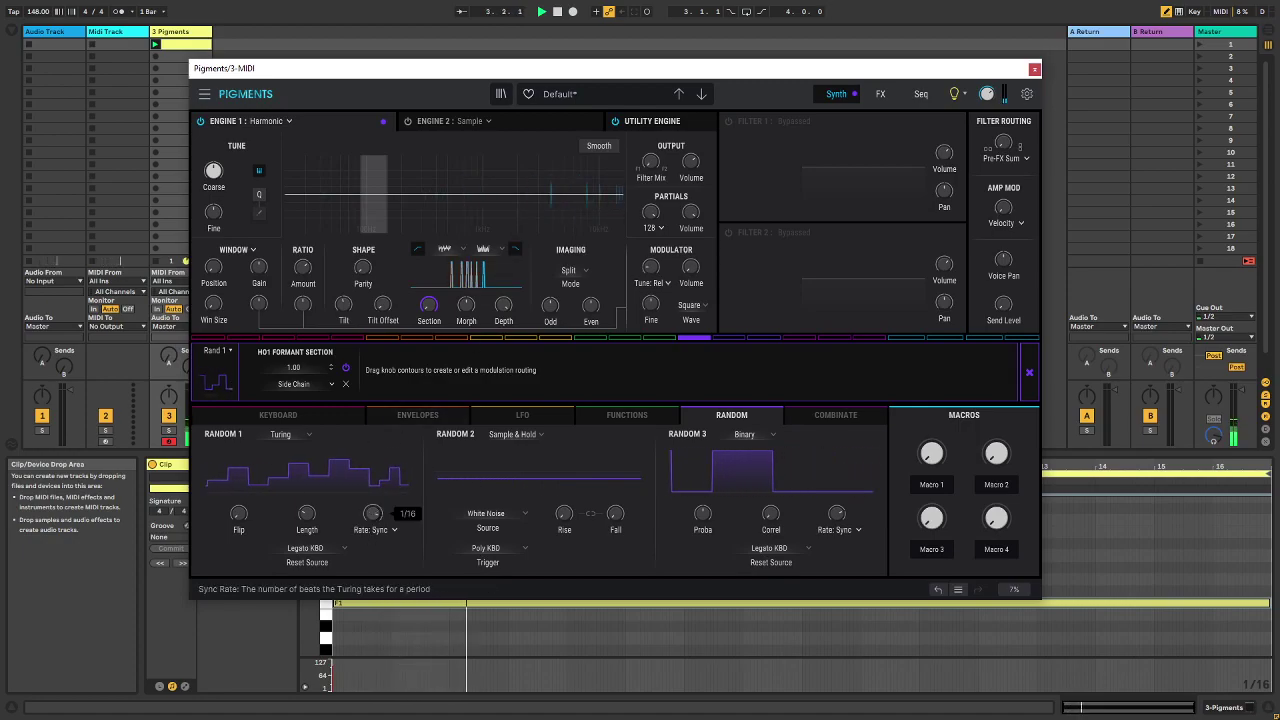
left_click_drag(307, 521, 307, 480)
left_click_drag(238, 513, 308, 522)
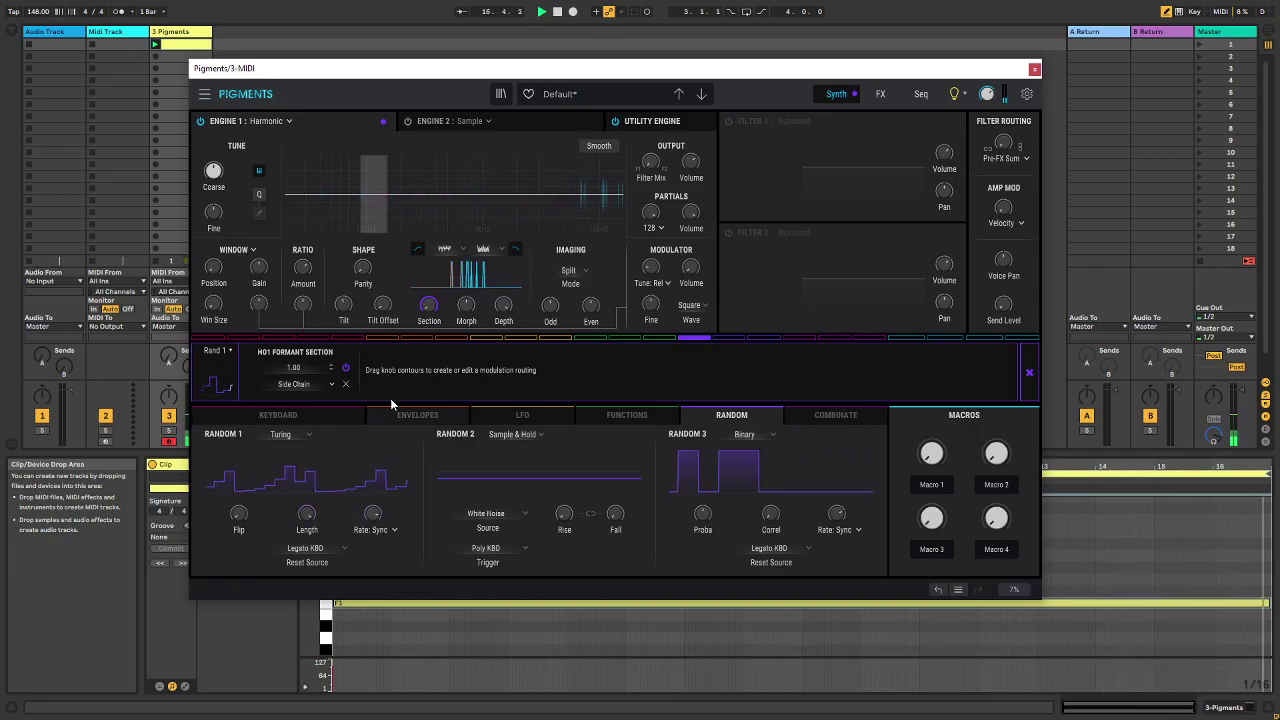
Set the section modulation to about 0.72, Turing rate to 1/4, and Coarse to -5 semitones
left_click_drag(428, 303, 428, 318)
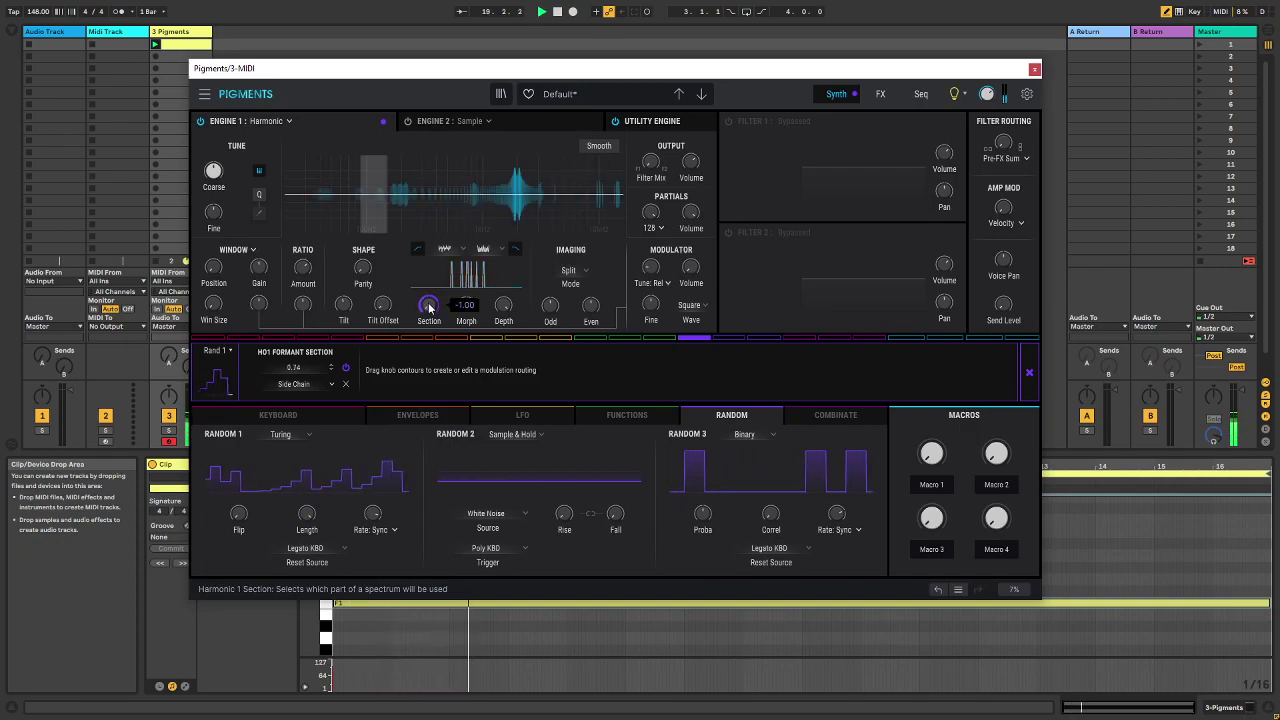
left_click_drag(423, 296, 423, 301)
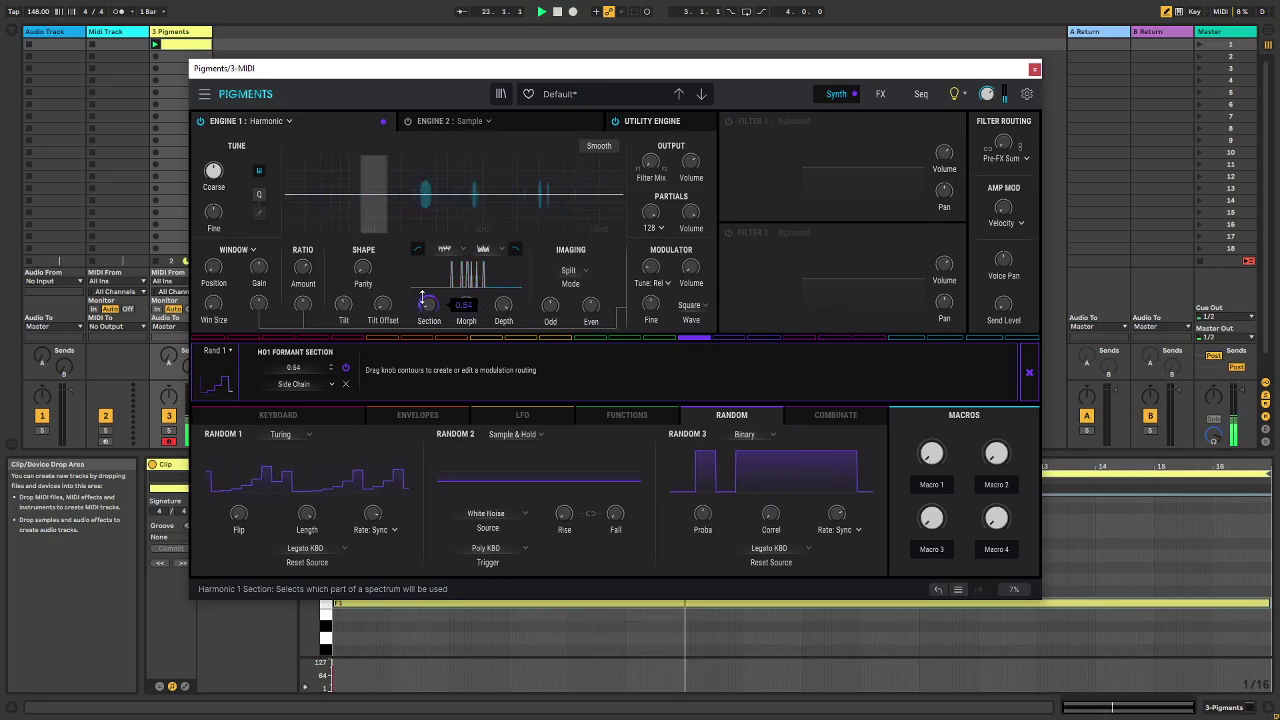
left_click_drag(423, 297, 423, 286)
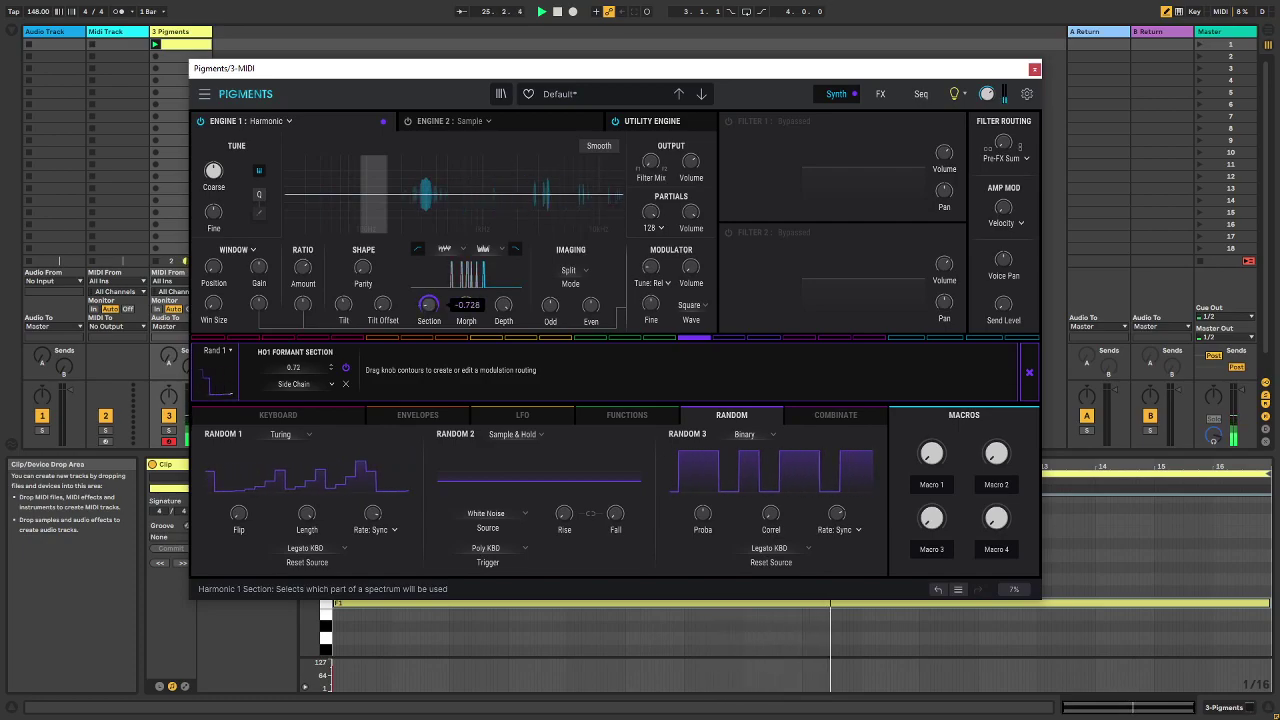
left_click_drag(373, 514, 373, 522)
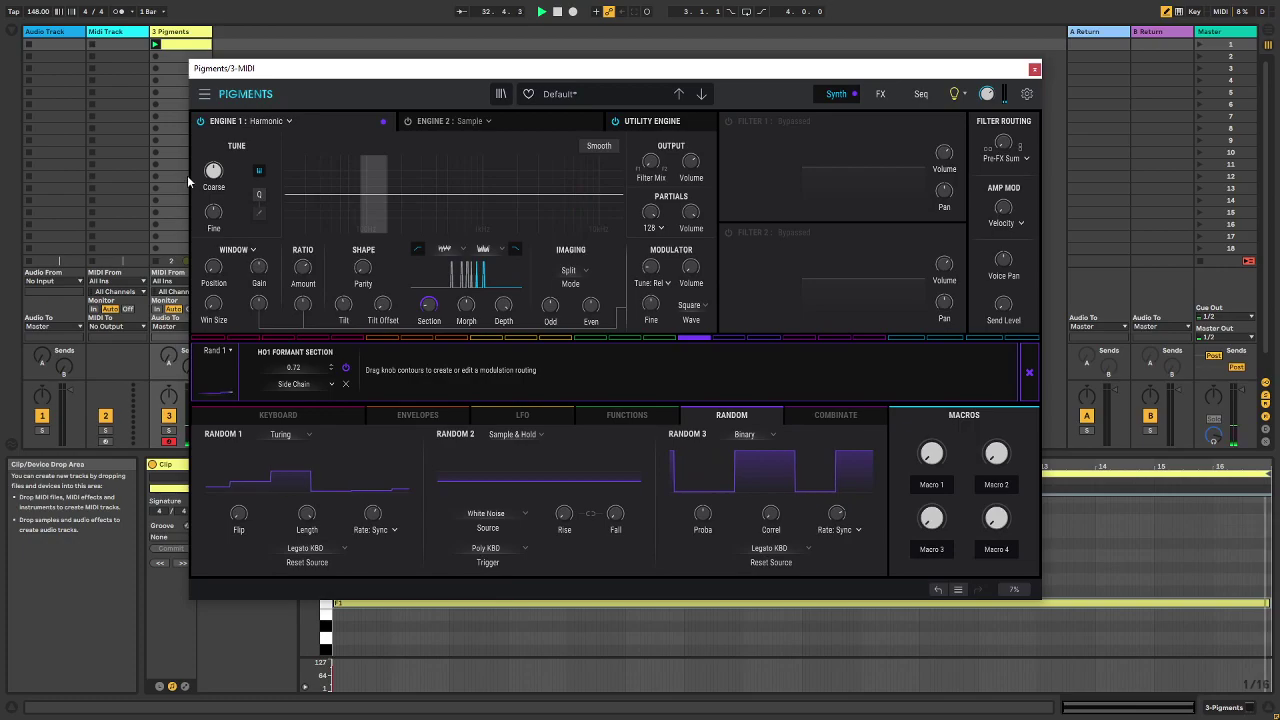
mouse_move(213, 171)
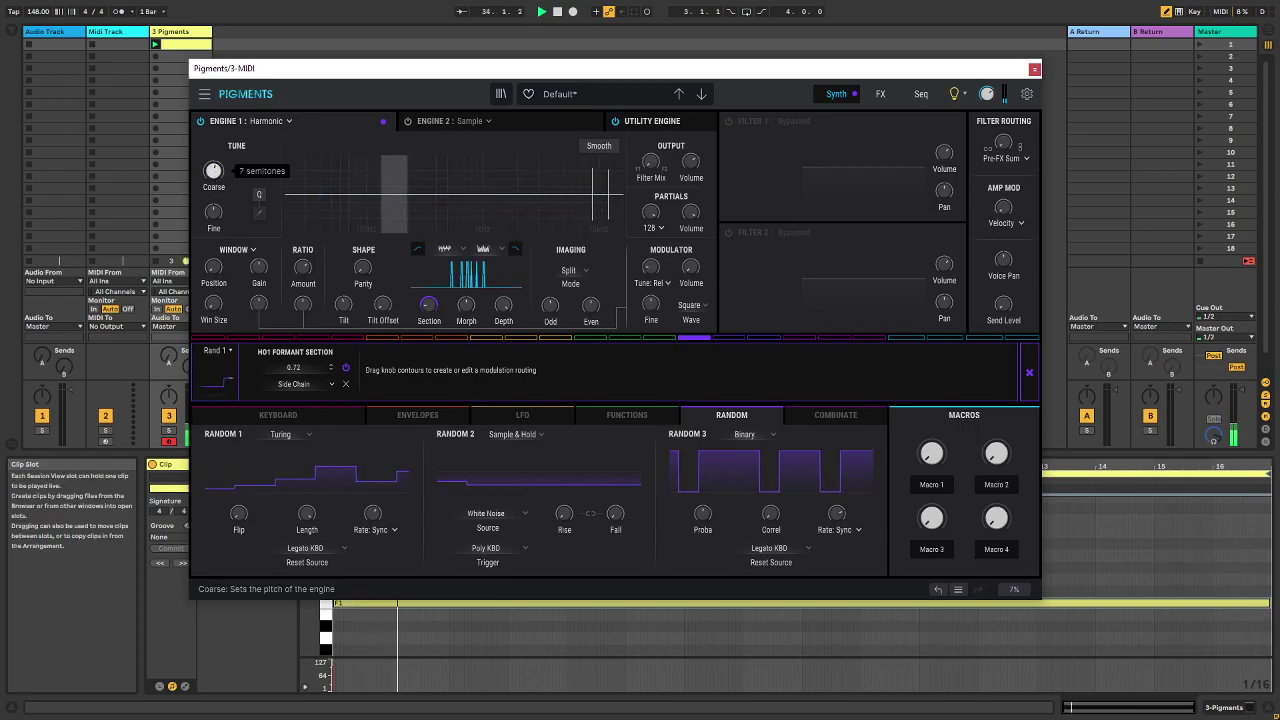
mouse_move(213, 171)
left_mouse_down()
mouse_move(213, 199)
mouse_move(213, 186)
left_mouse_up()
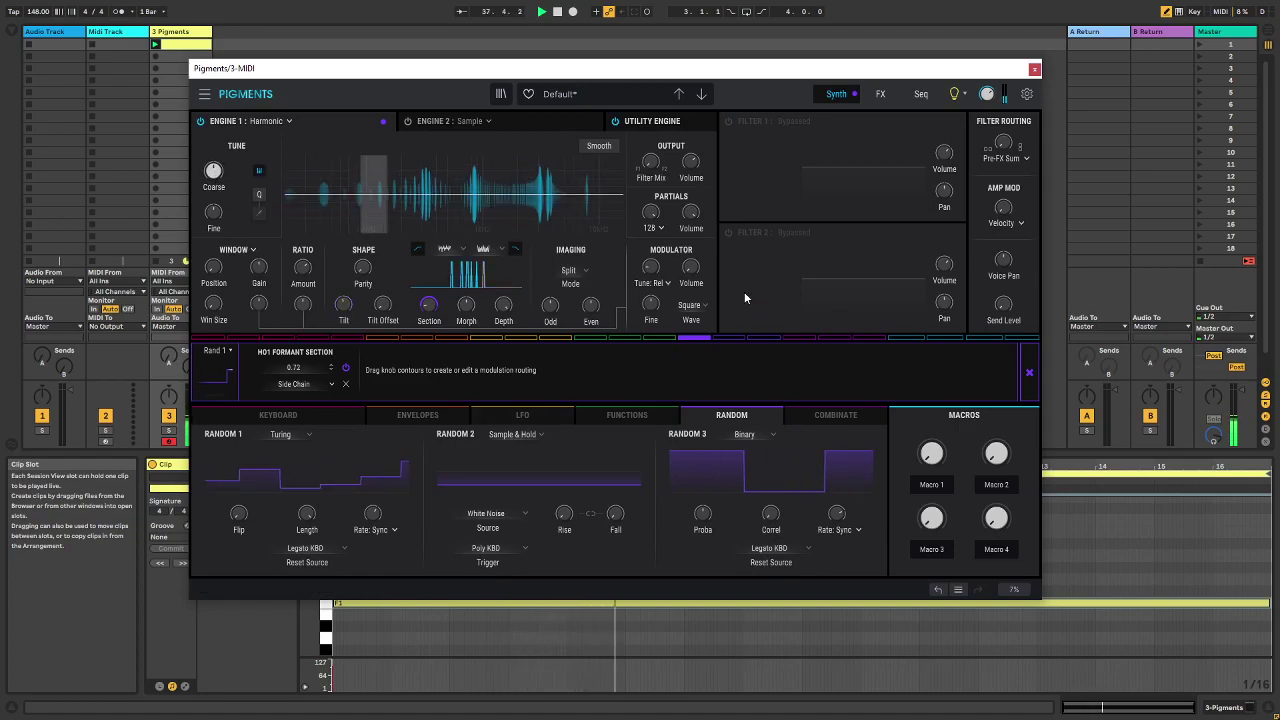
Set the Harmonic engine's Partial Limit to 512 and turn on Smooth
left_click(658, 229)
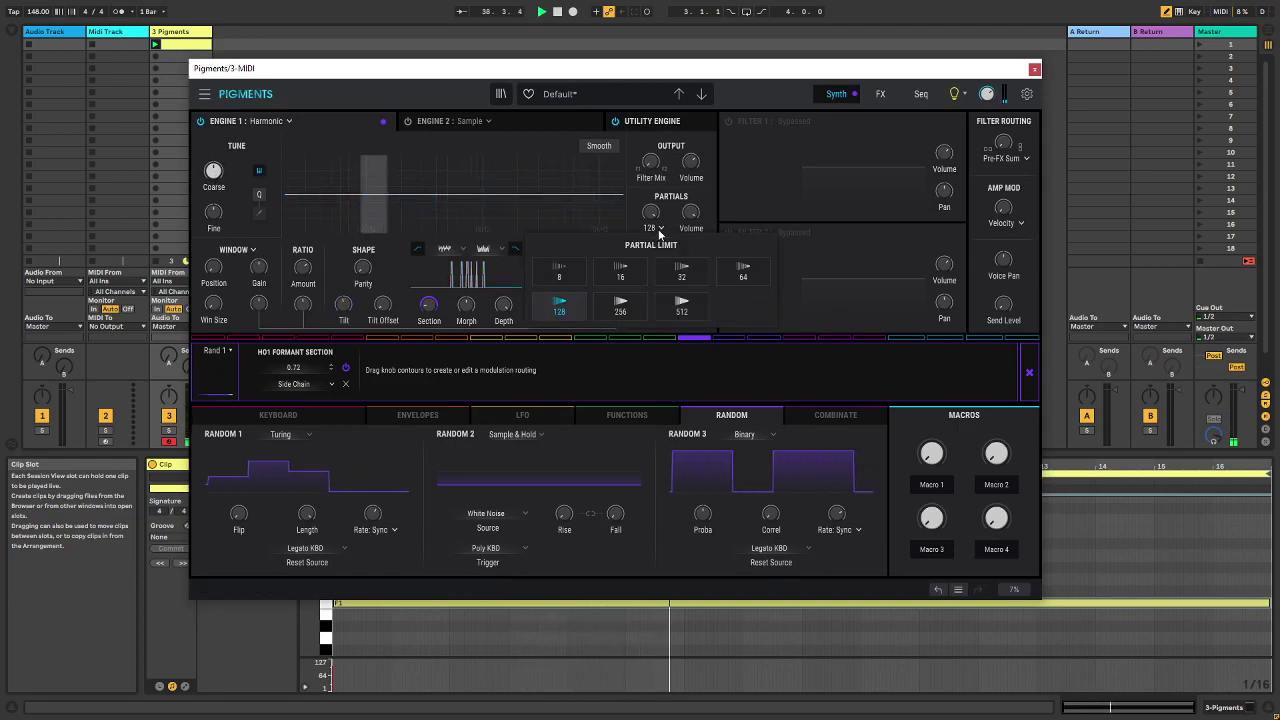
left_click(691, 314)
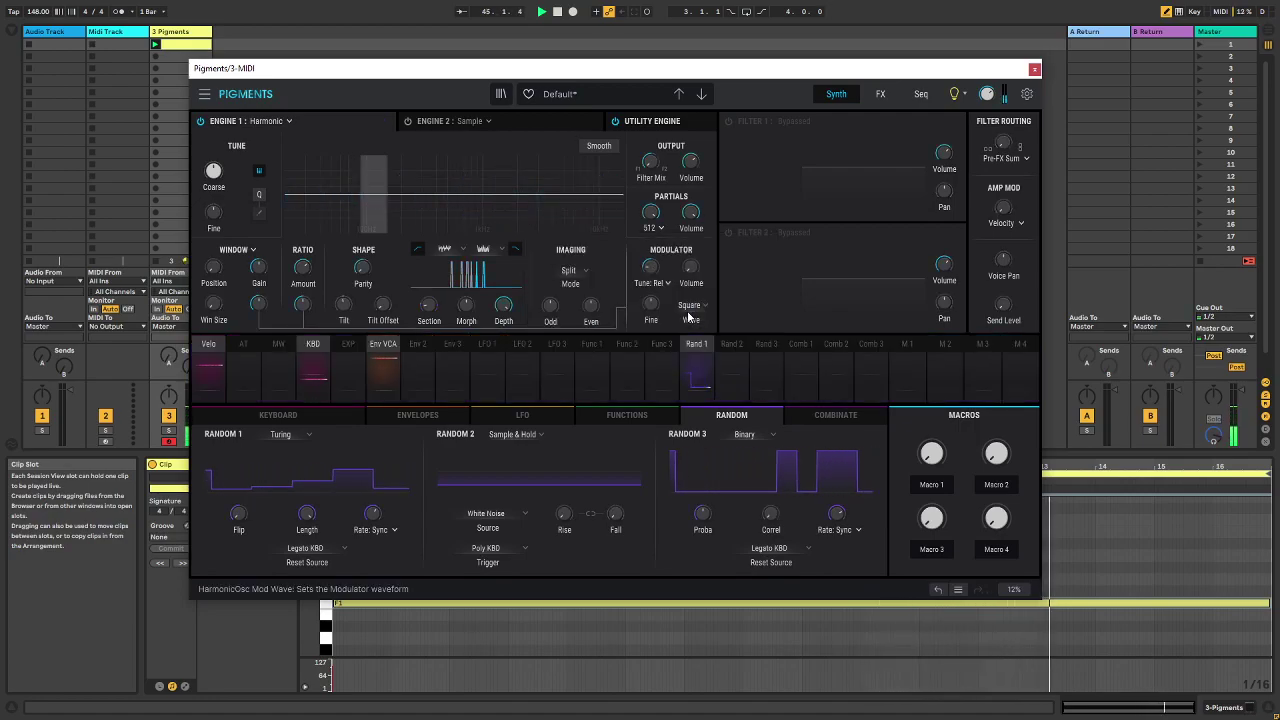
left_click(600, 147)
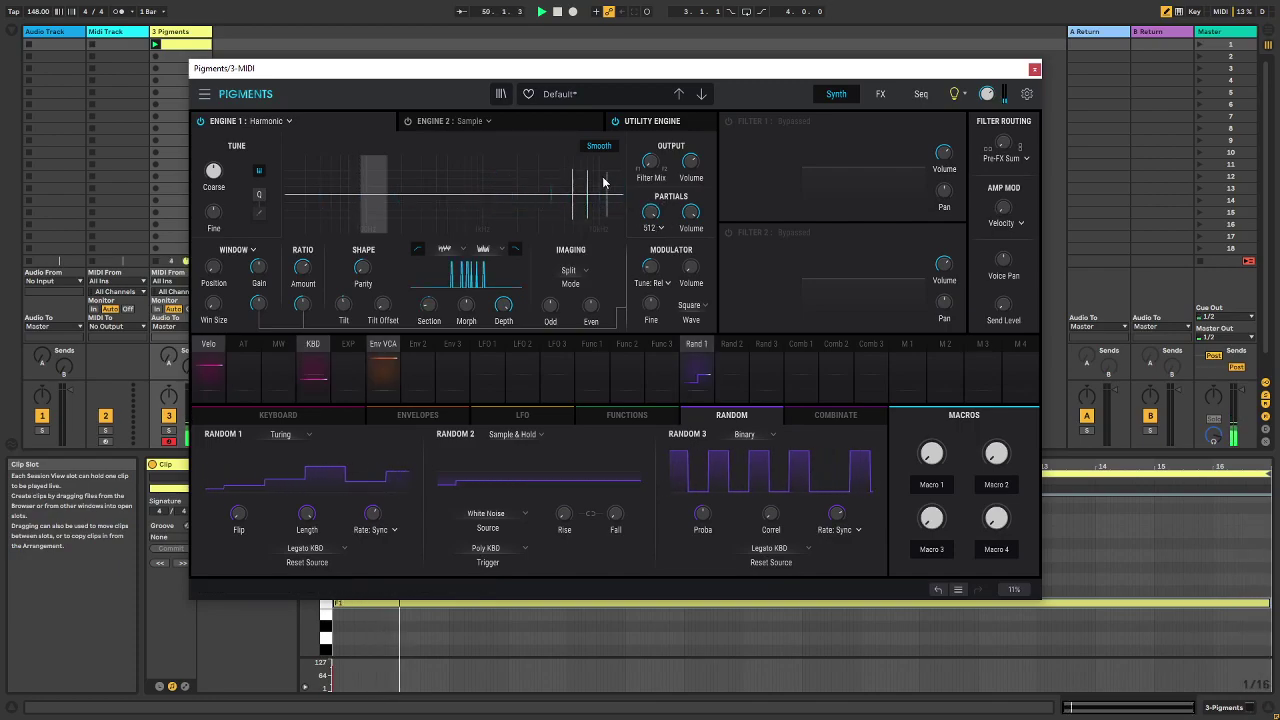
On the FX page, change FX A's first slot from Delay to PS Delay
left_click(878, 97)
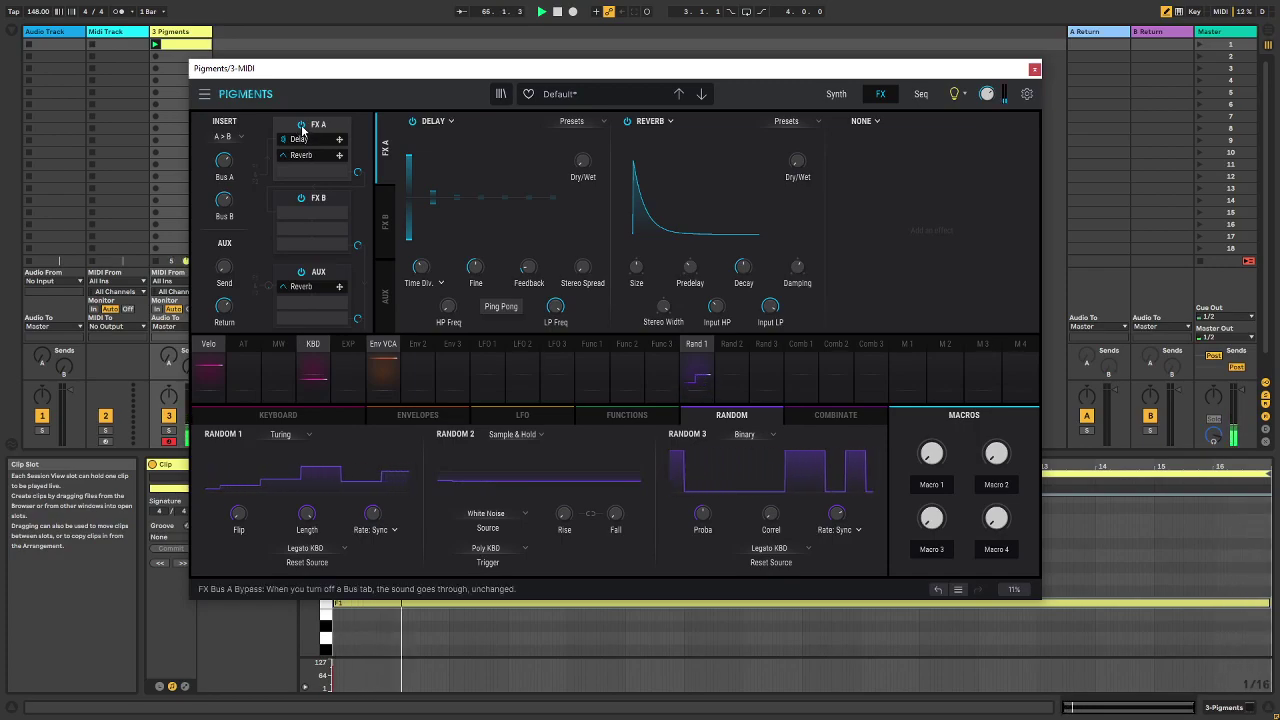
left_click(445, 121)
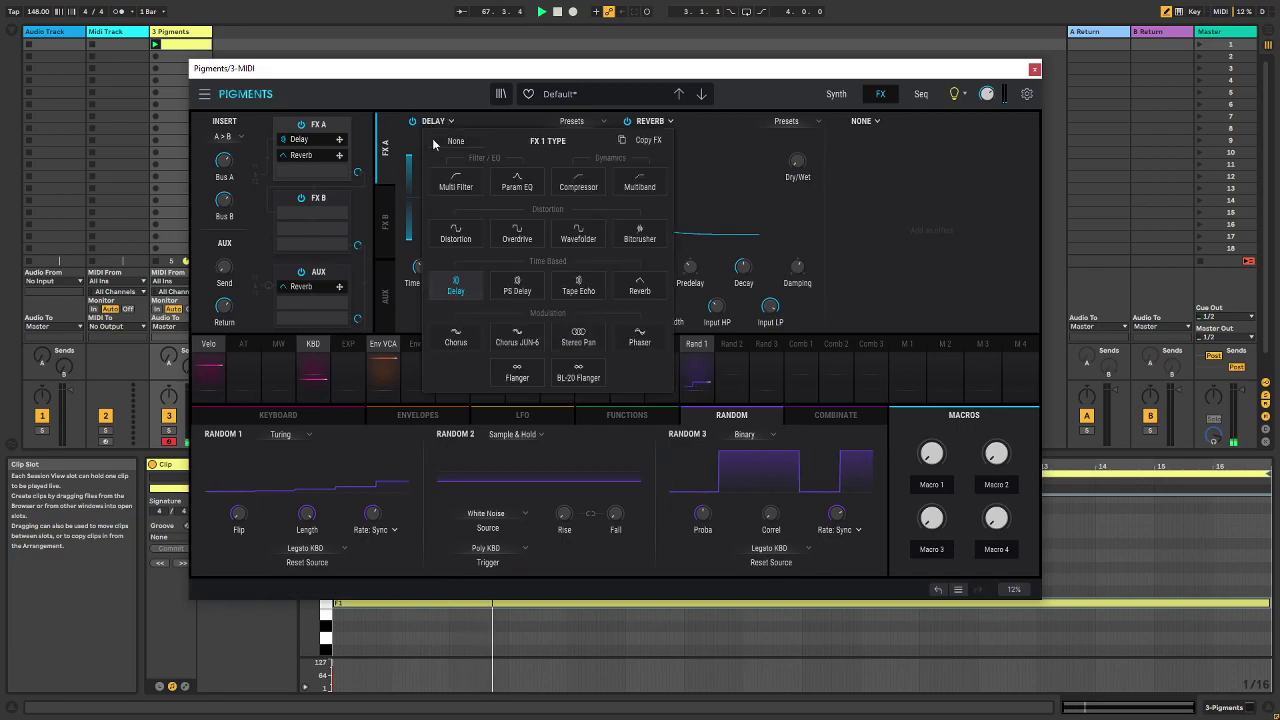
left_click(520, 289)
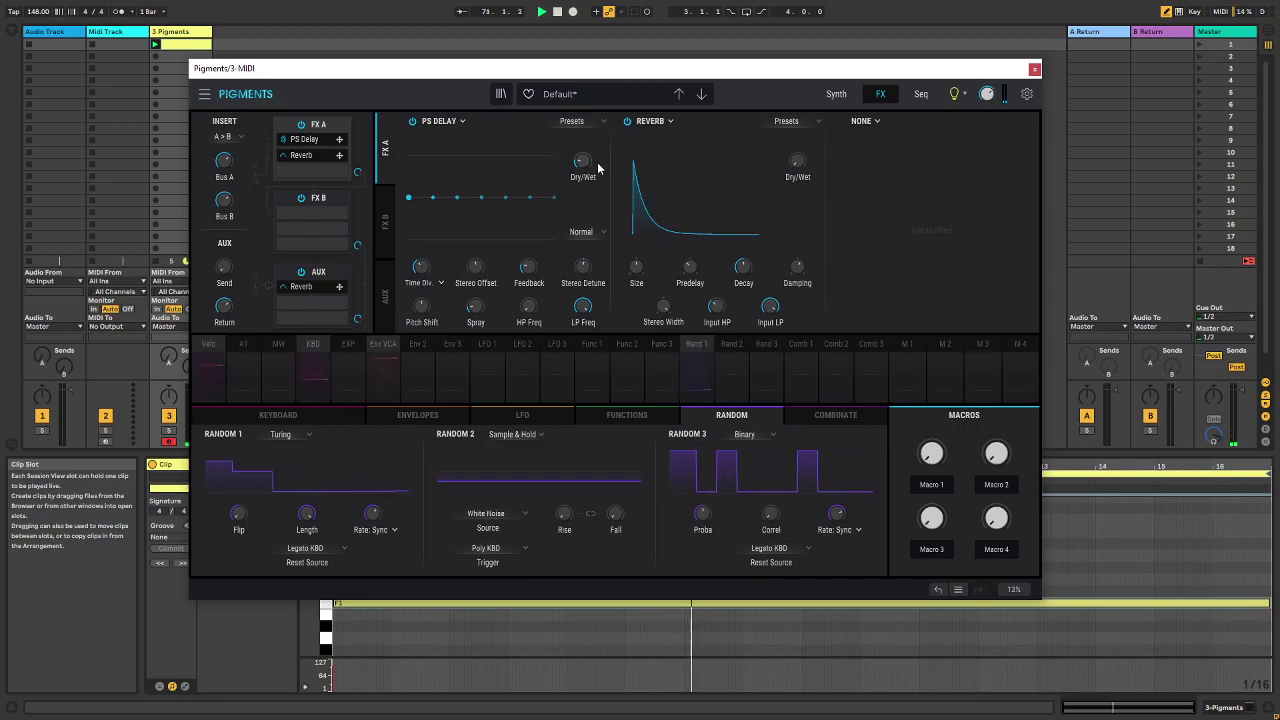
Set PS Delay mode to Octave Down with a 1 semitone pitch shift
mouse_move(588, 163)
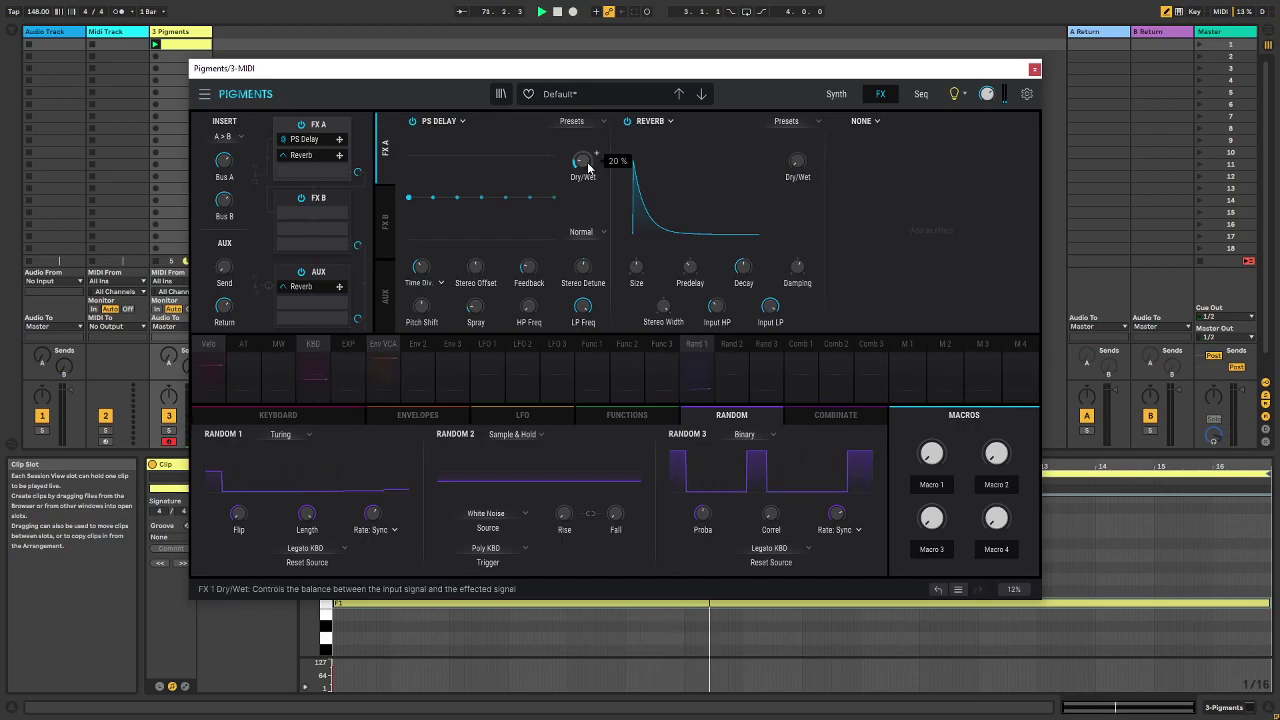
left_click(586, 233)
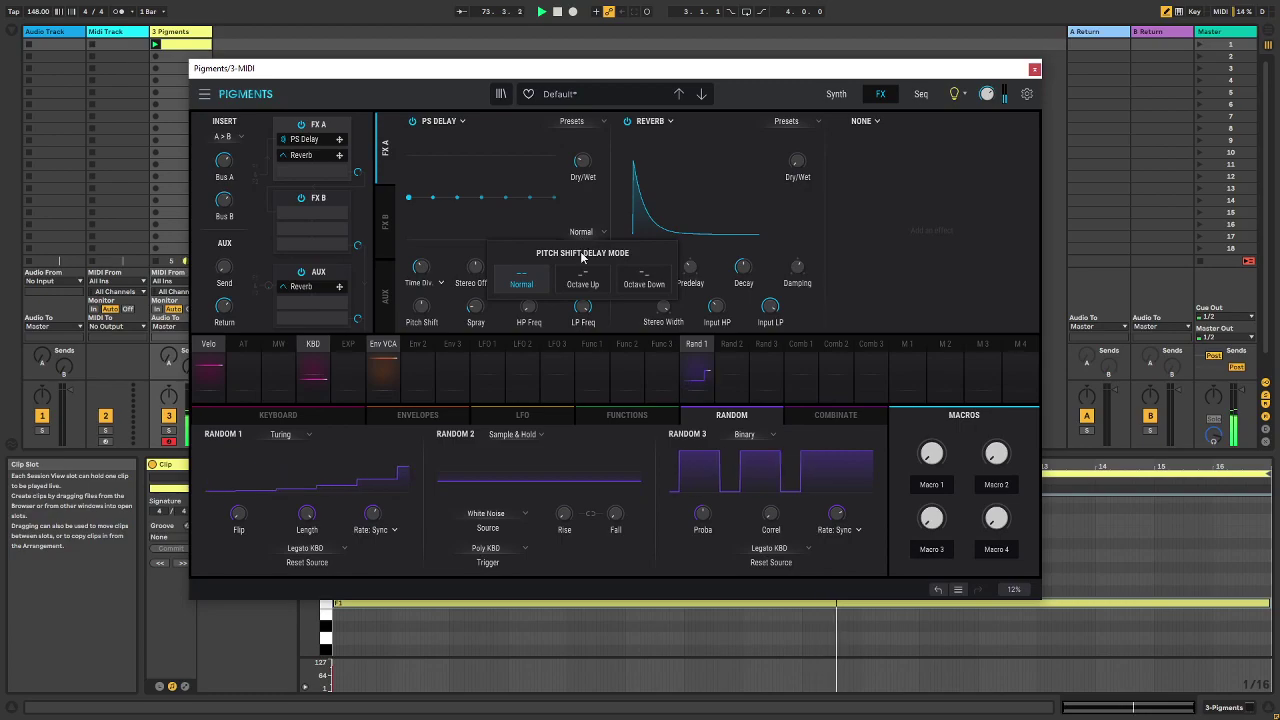
left_click(642, 286)
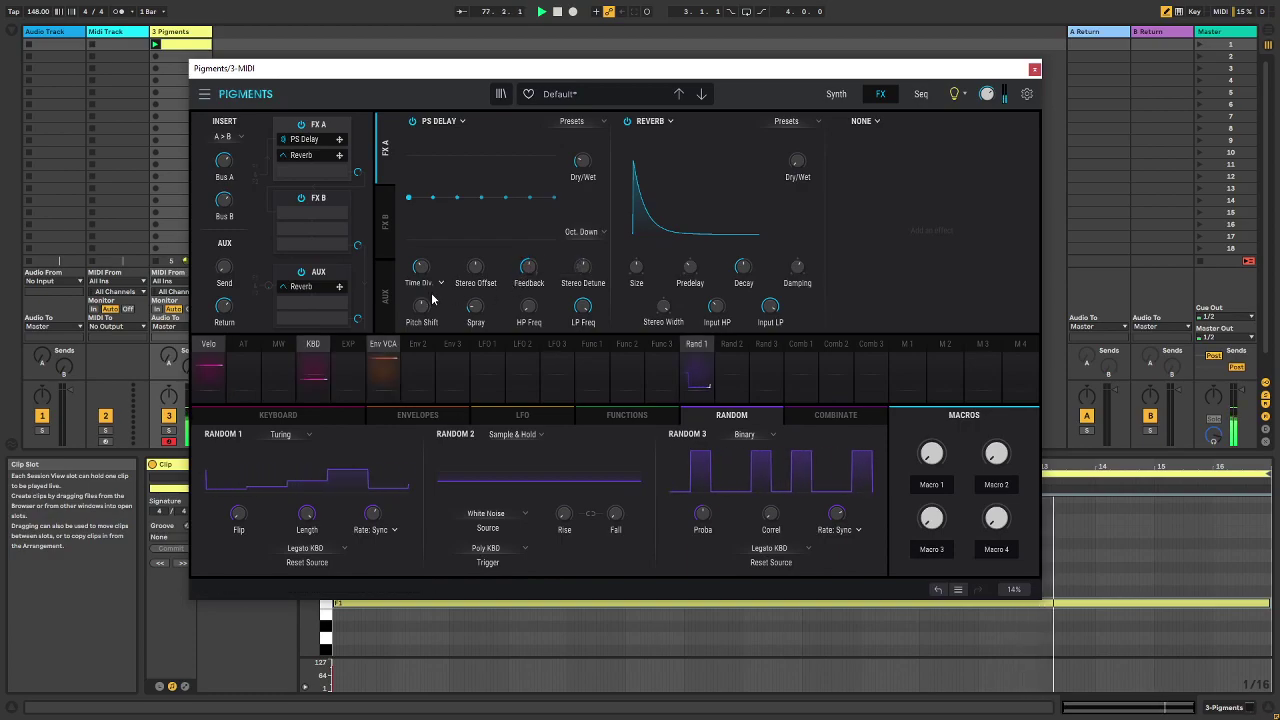
left_click_drag(421, 307, 421, 298)
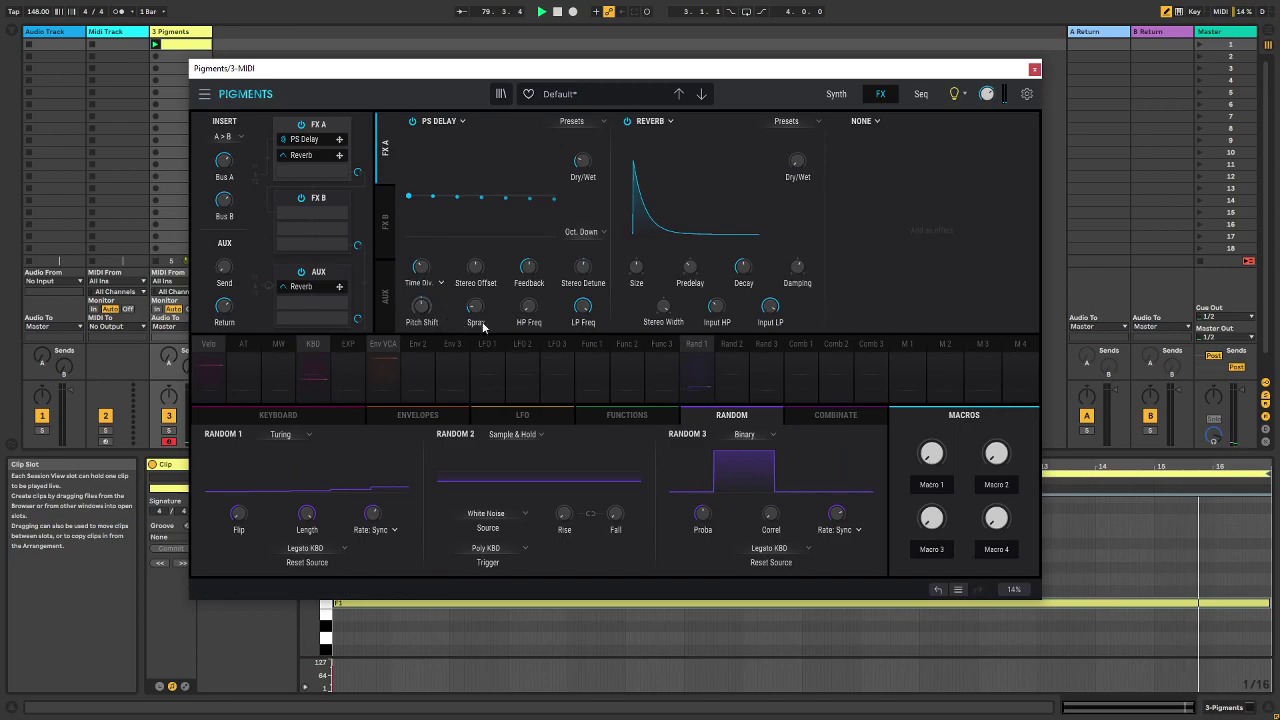
Switch the PS Delay Time Div. type to free Time in milliseconds
mouse_move(489, 299)
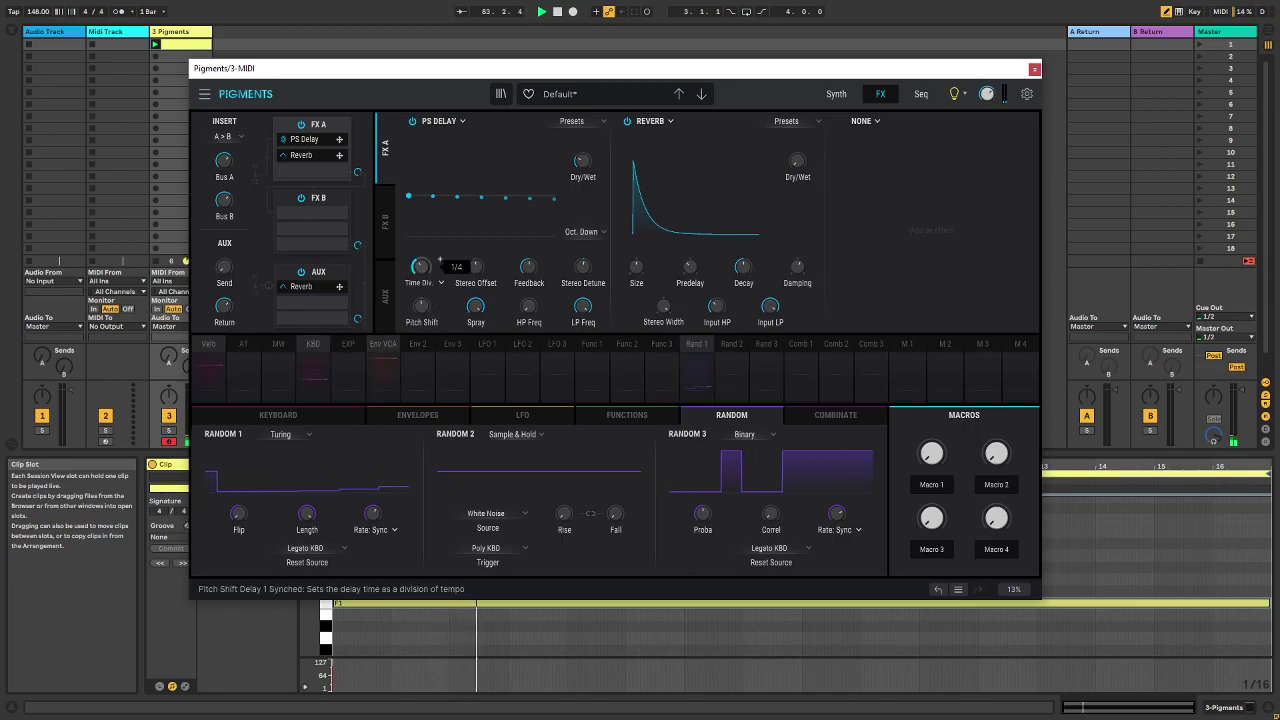
left_click(440, 283)
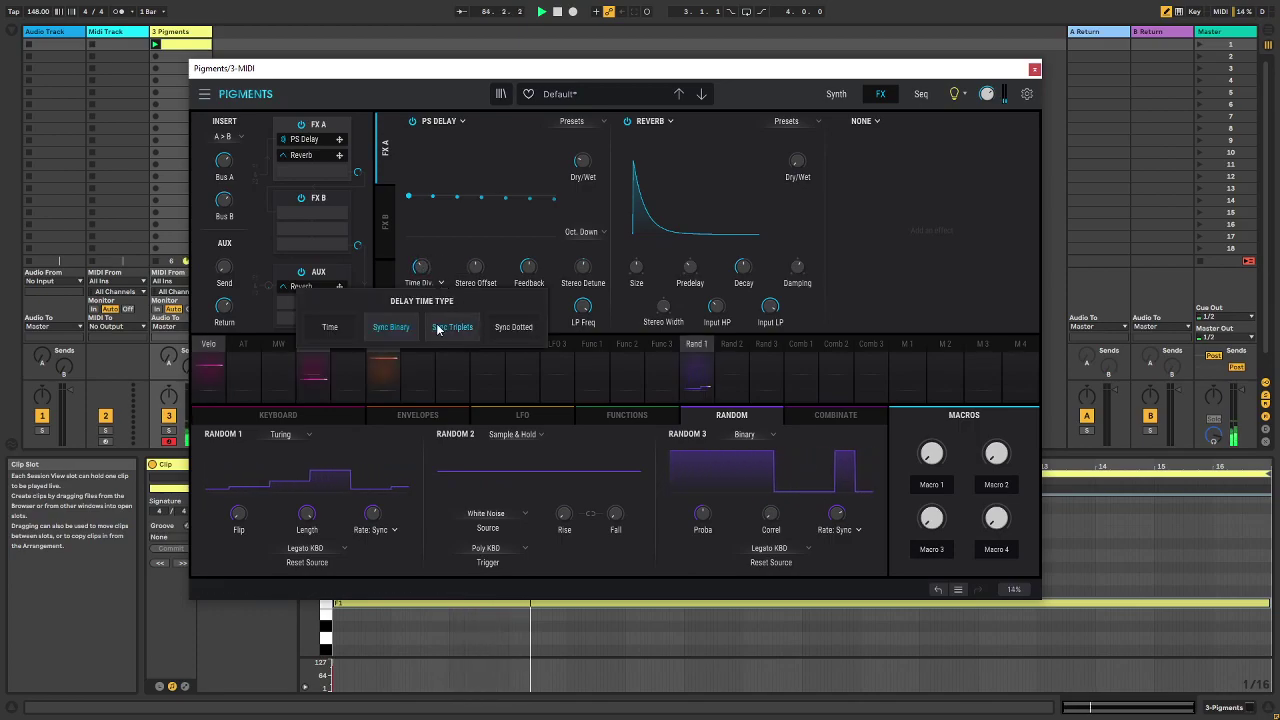
left_click(514, 327)
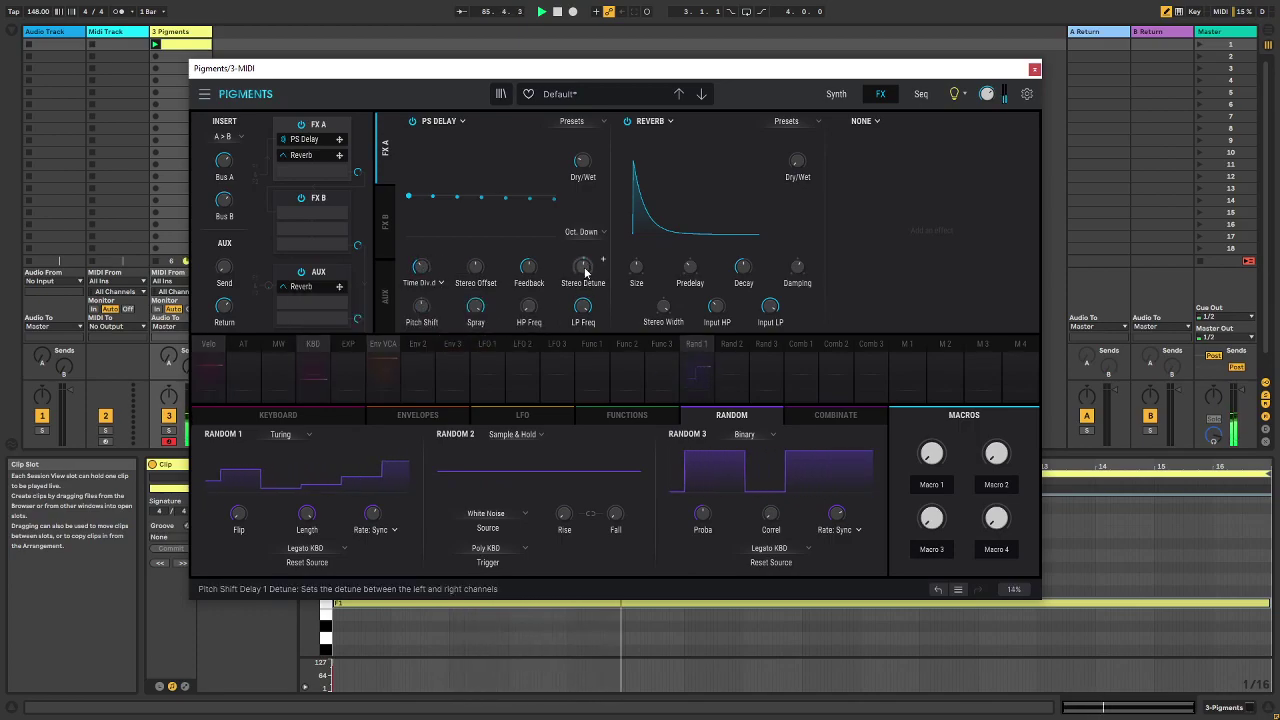
left_click(425, 283)
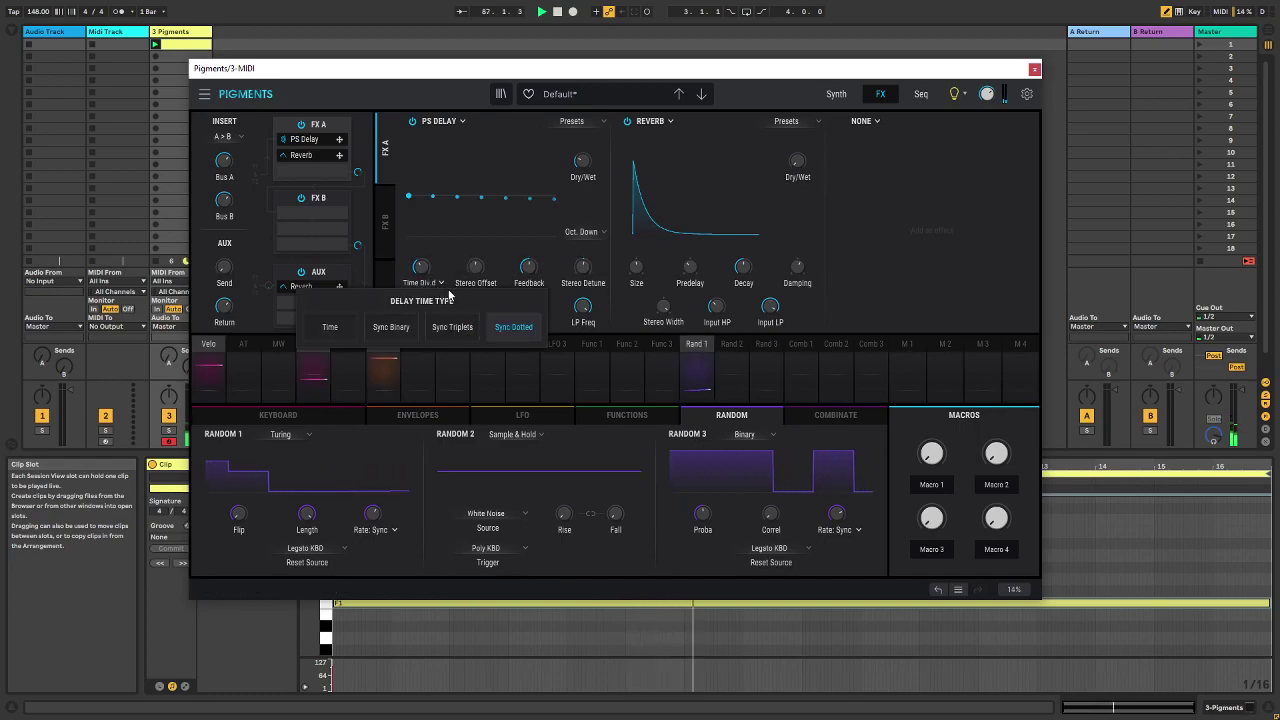
left_click(340, 331)
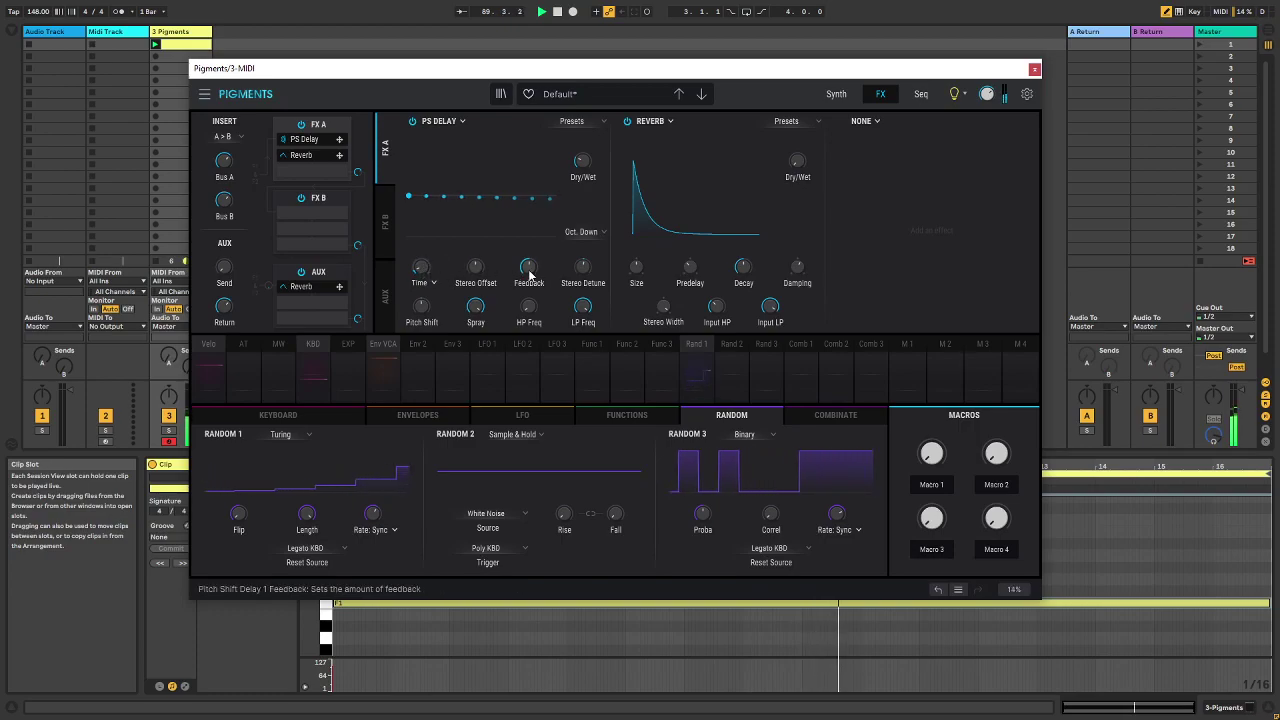
Turn PS Delay feedback up high, time to about 50 ms, and Dry/Wet to 66%
left_click_drag(529, 271, 529, 228)
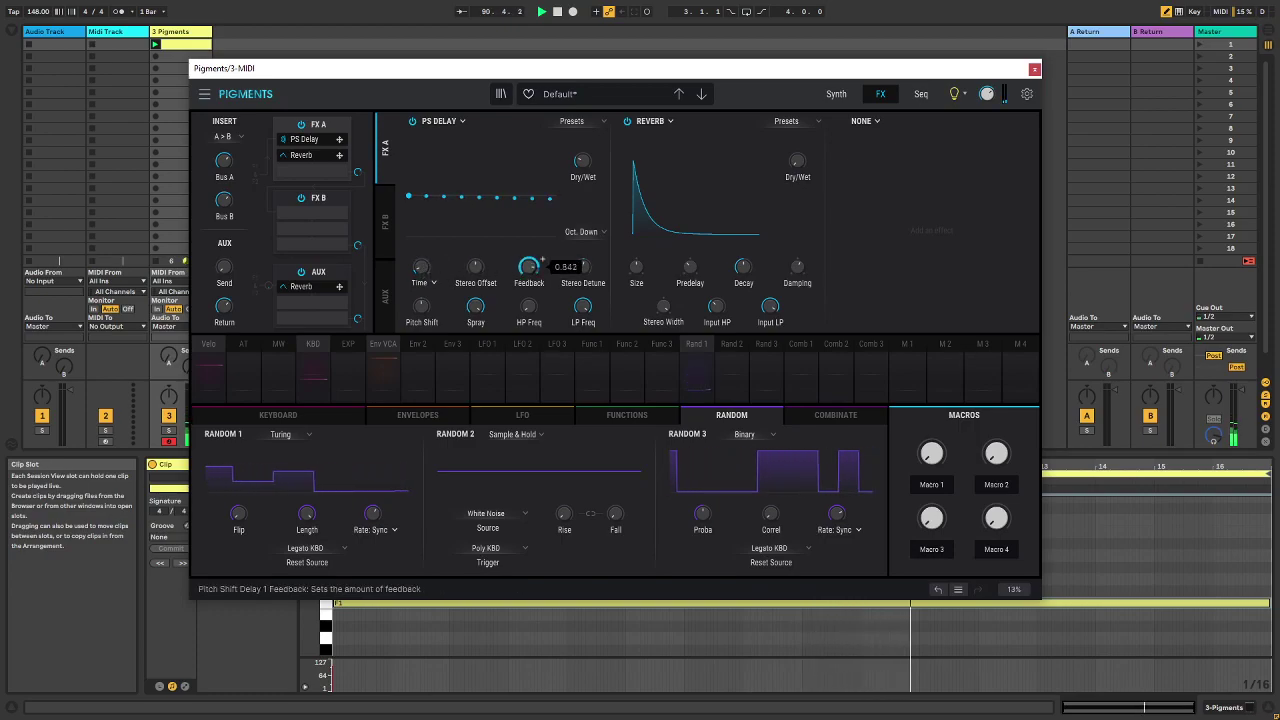
mouse_move(439, 259)
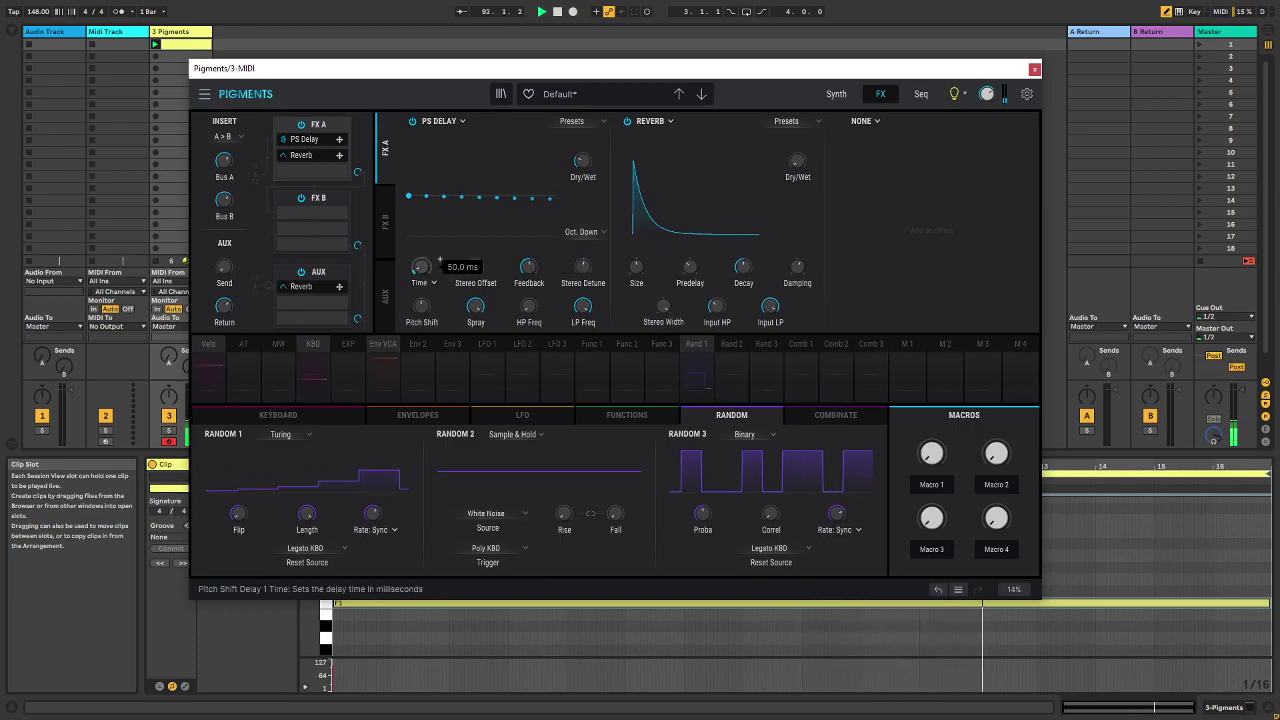
left_click_drag(422, 266, 422, 276)
left_click_drag(583, 160, 583, 118)
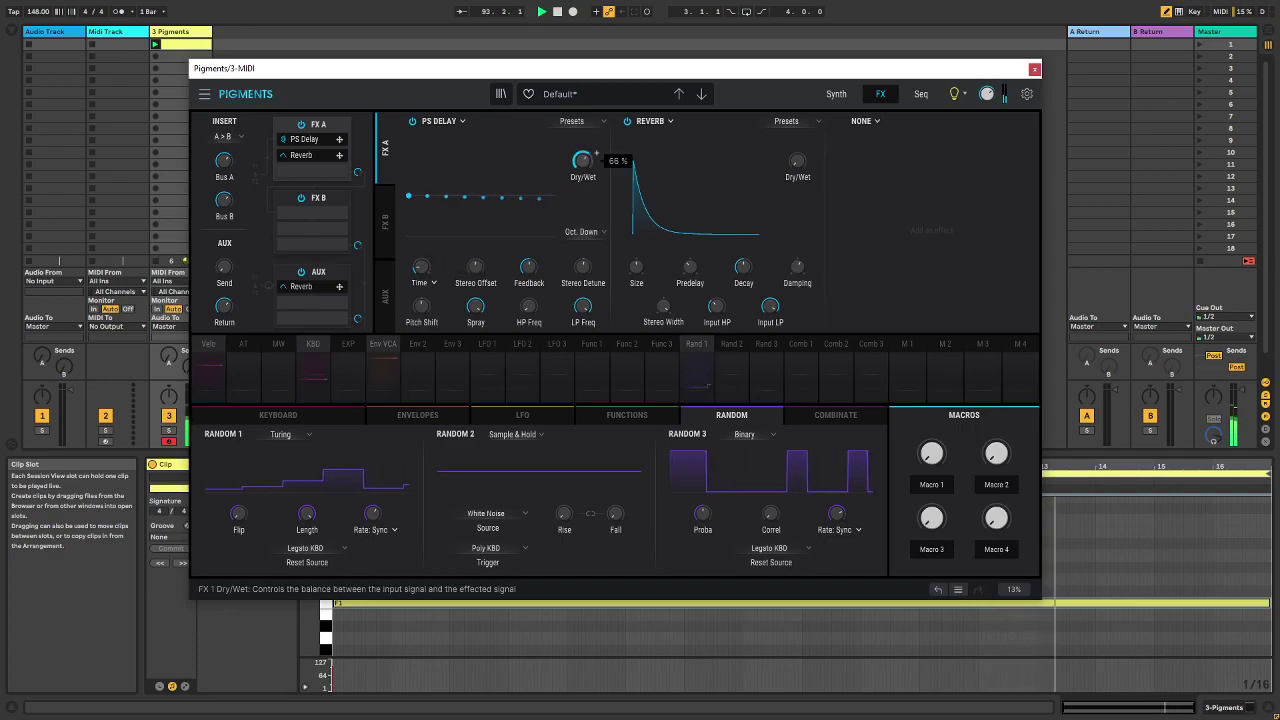
Lengthen PS Delay time to 494 ms, push pitch shift to 12 semitones, and adjust Dry/Wet
left_click_drag(421, 266, 440, 260)
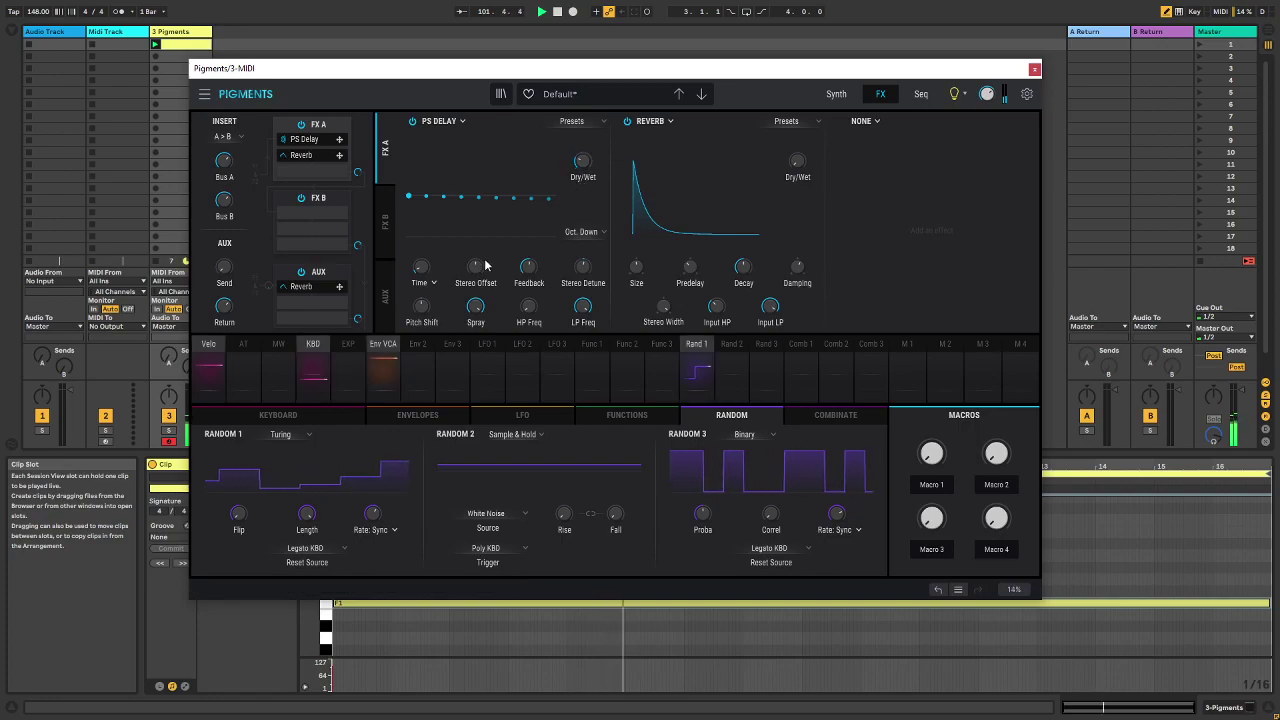
left_click_drag(424, 304, 441, 298)
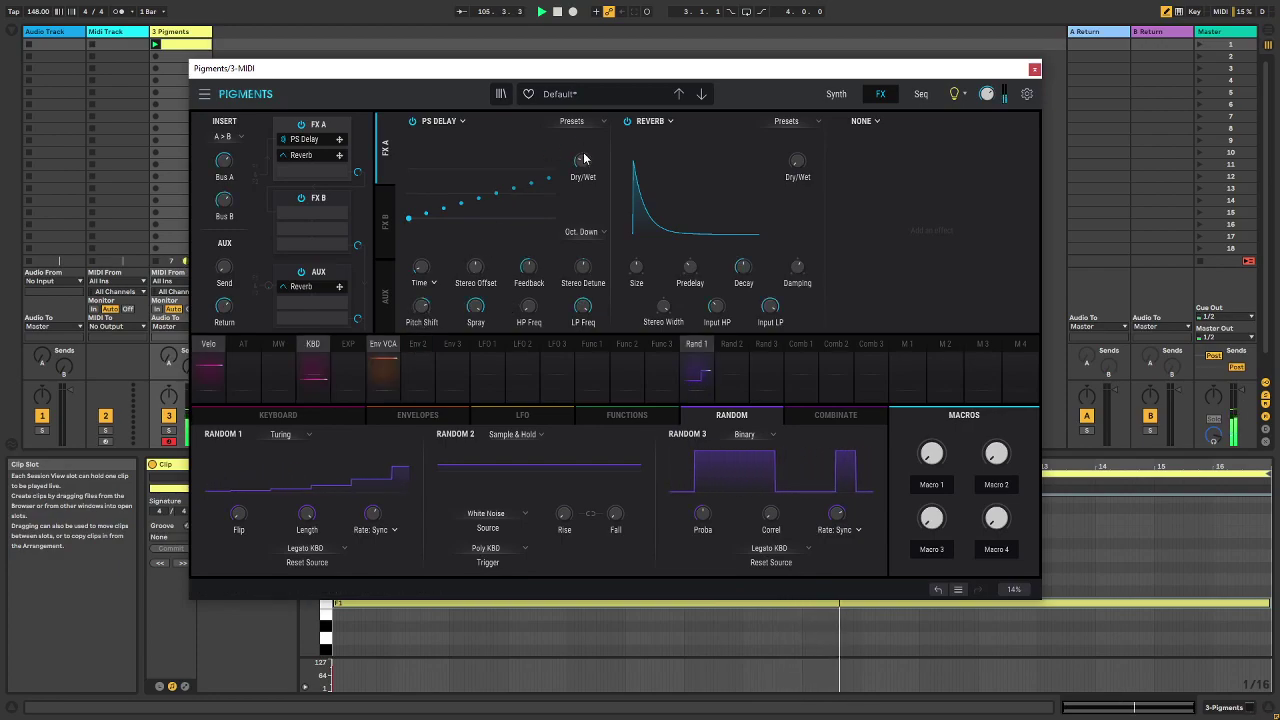
left_click_drag(583, 159, 597, 153)
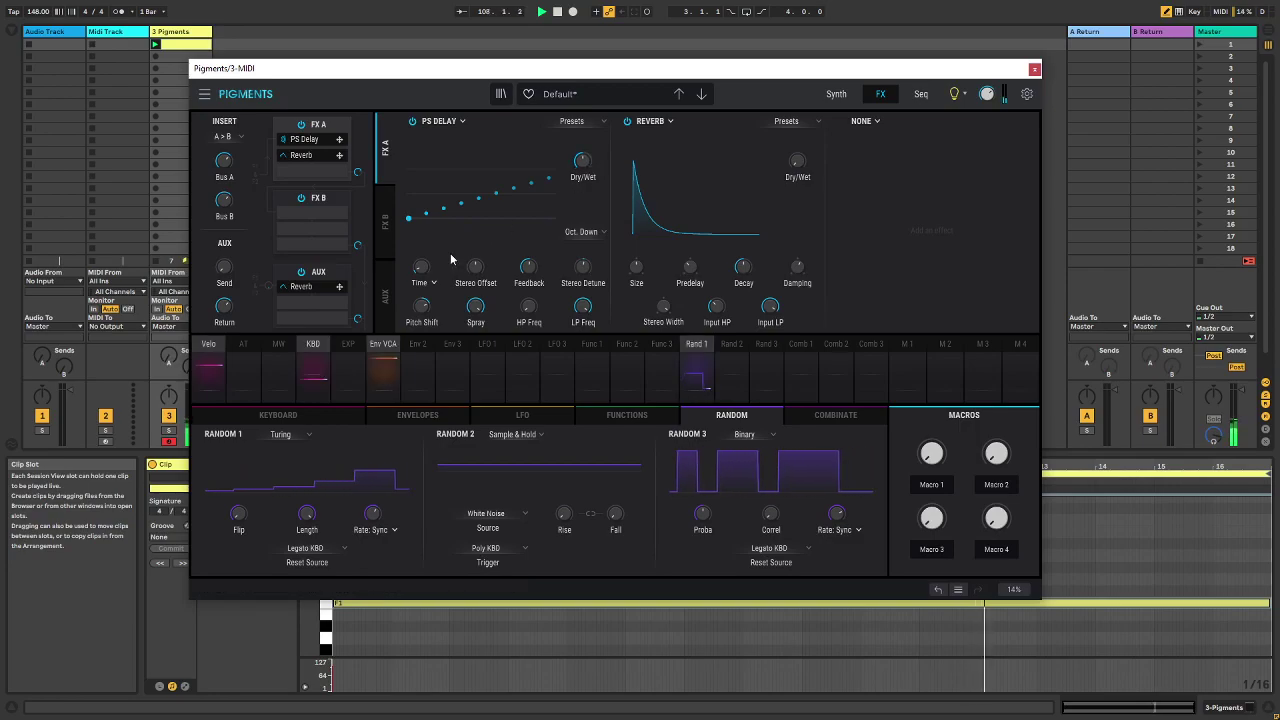
Raise the Reverb's Dry/Wet to 40%
mouse_move(439, 260)
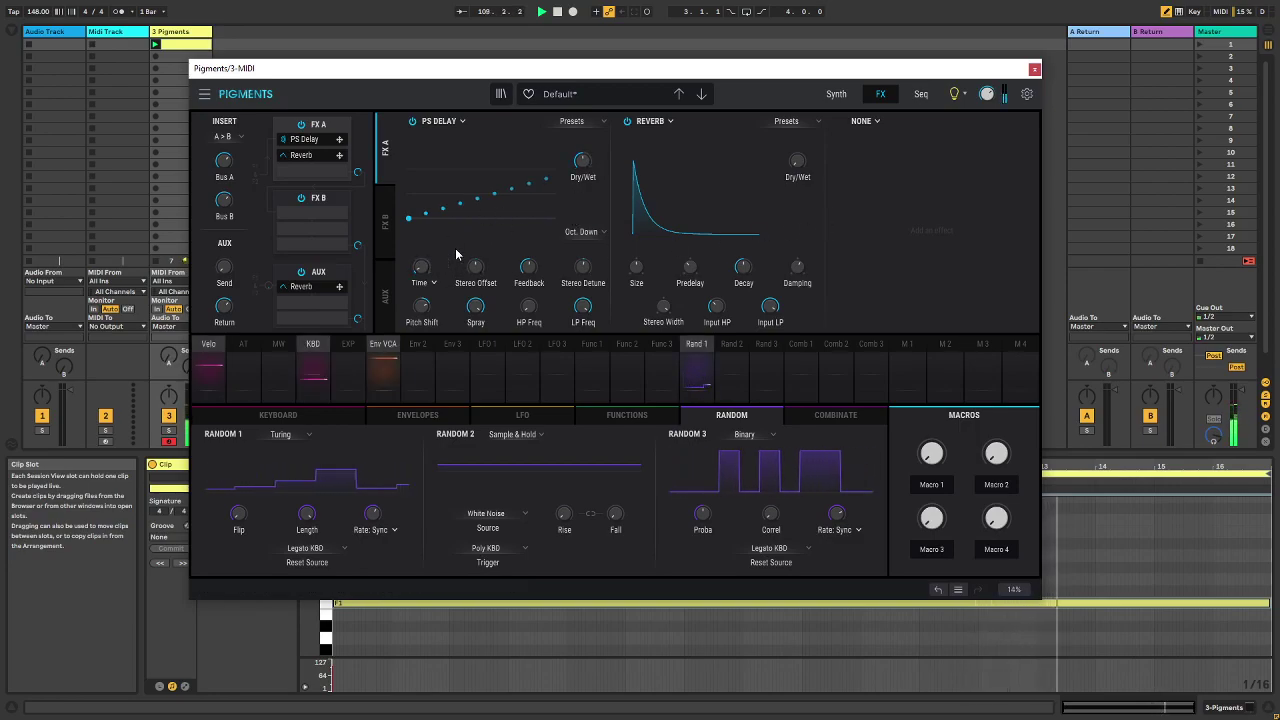
mouse_move(595, 155)
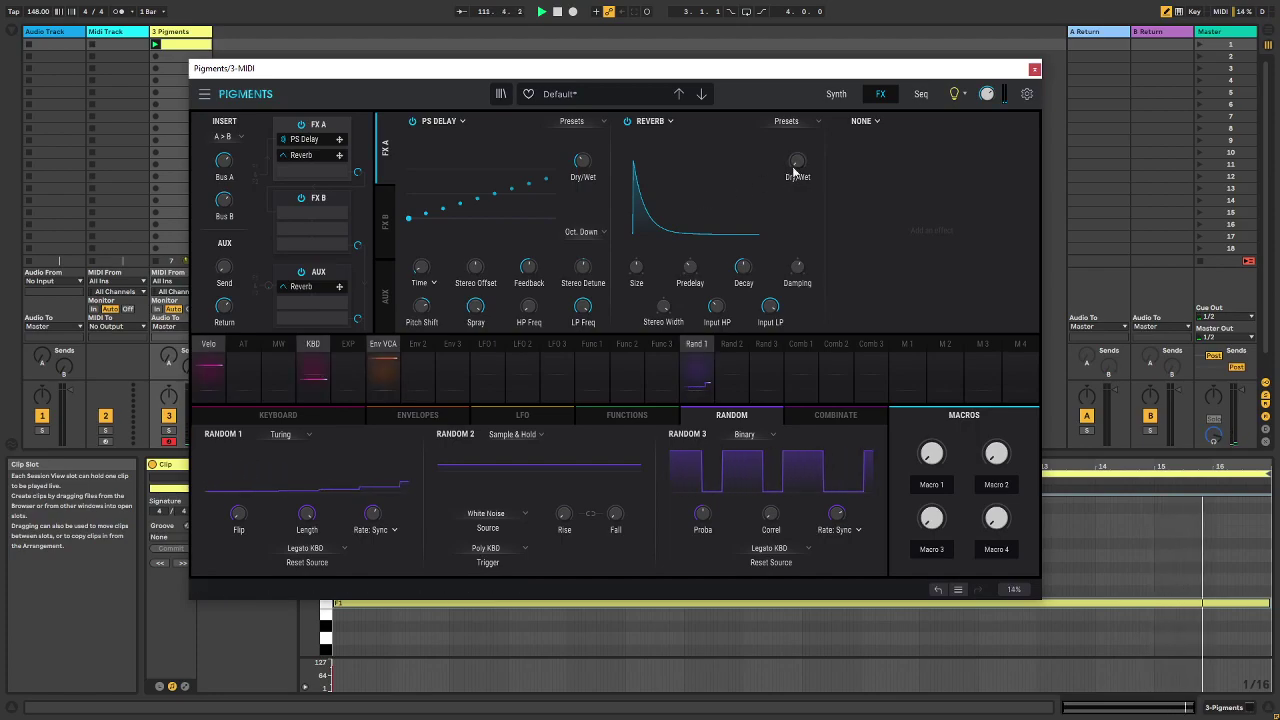
mouse_move(800, 161)
left_click_drag(798, 161, 798, 124)
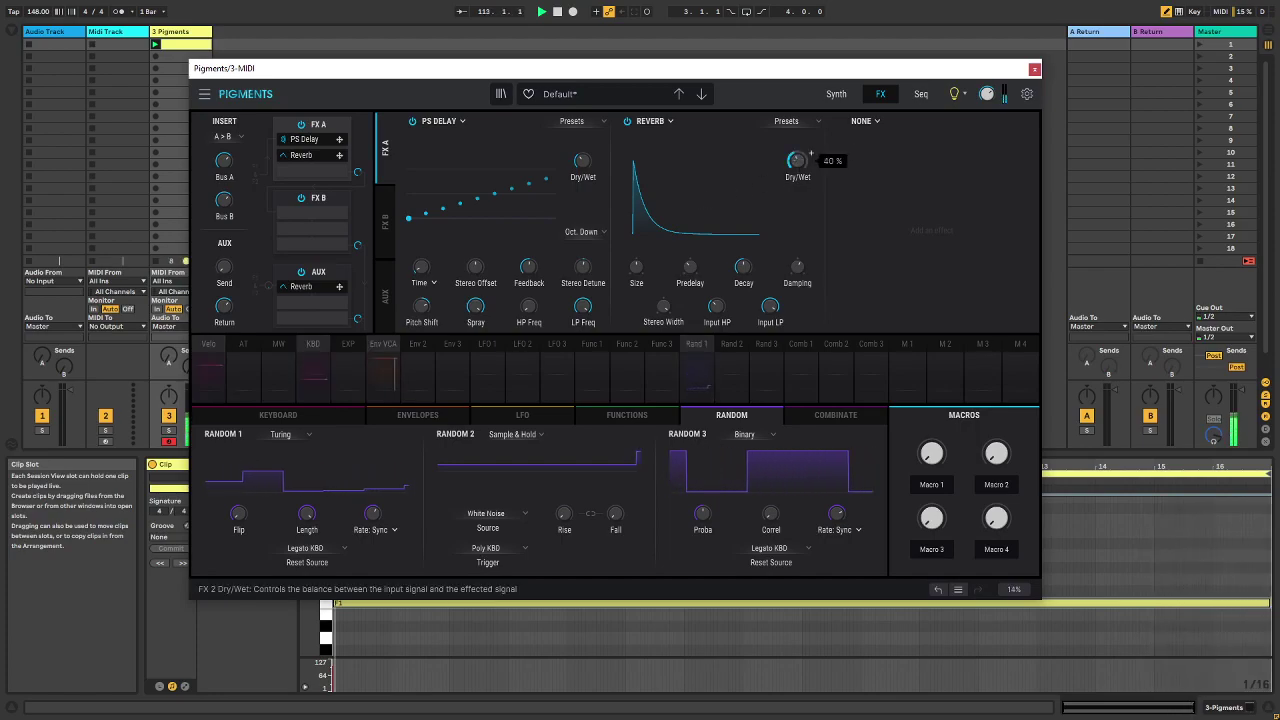
mouse_move(757, 259)
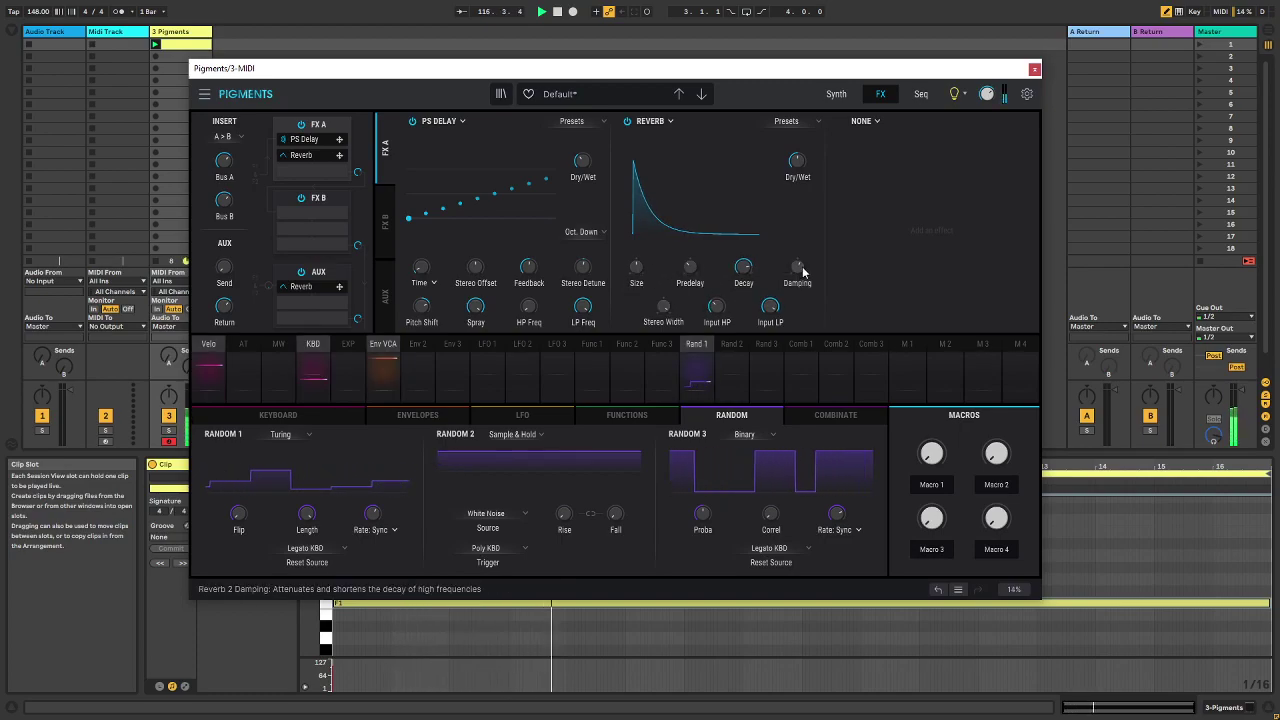
mouse_move(695, 273)
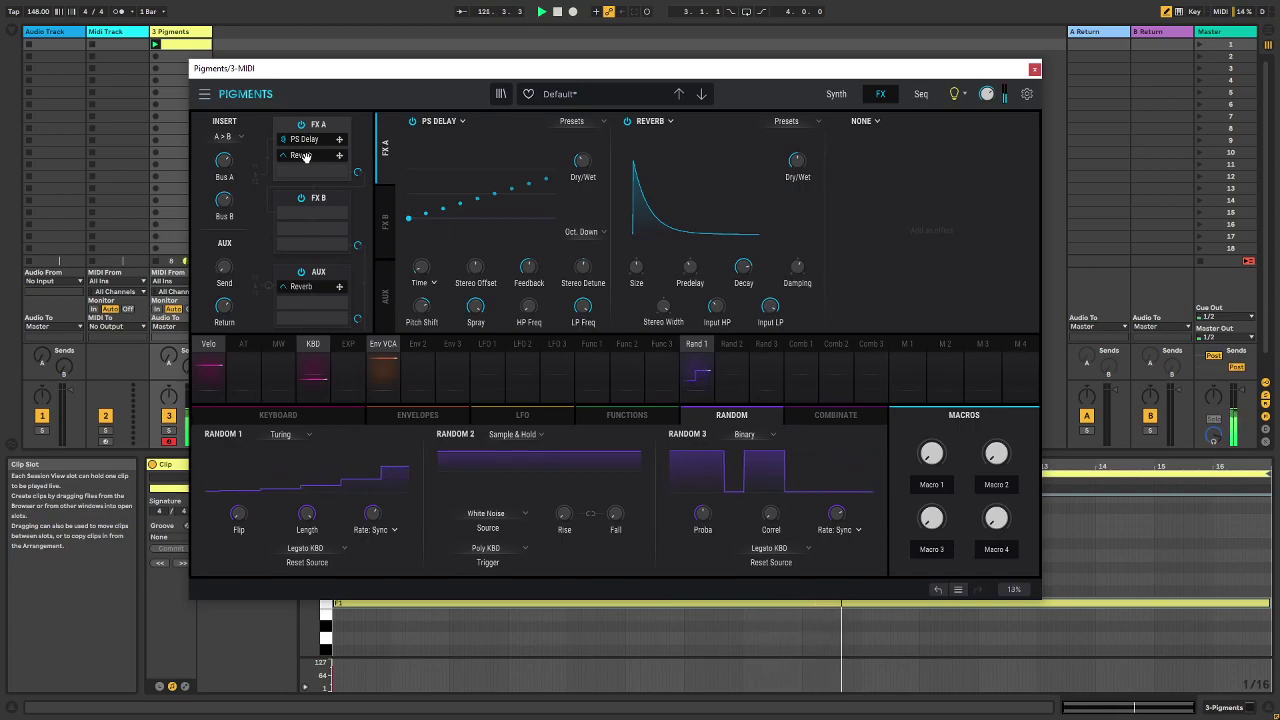
Move Reverb to FX A's third slot and load Tape Echo into the middle slot
left_click_drag(303, 157, 306, 168)
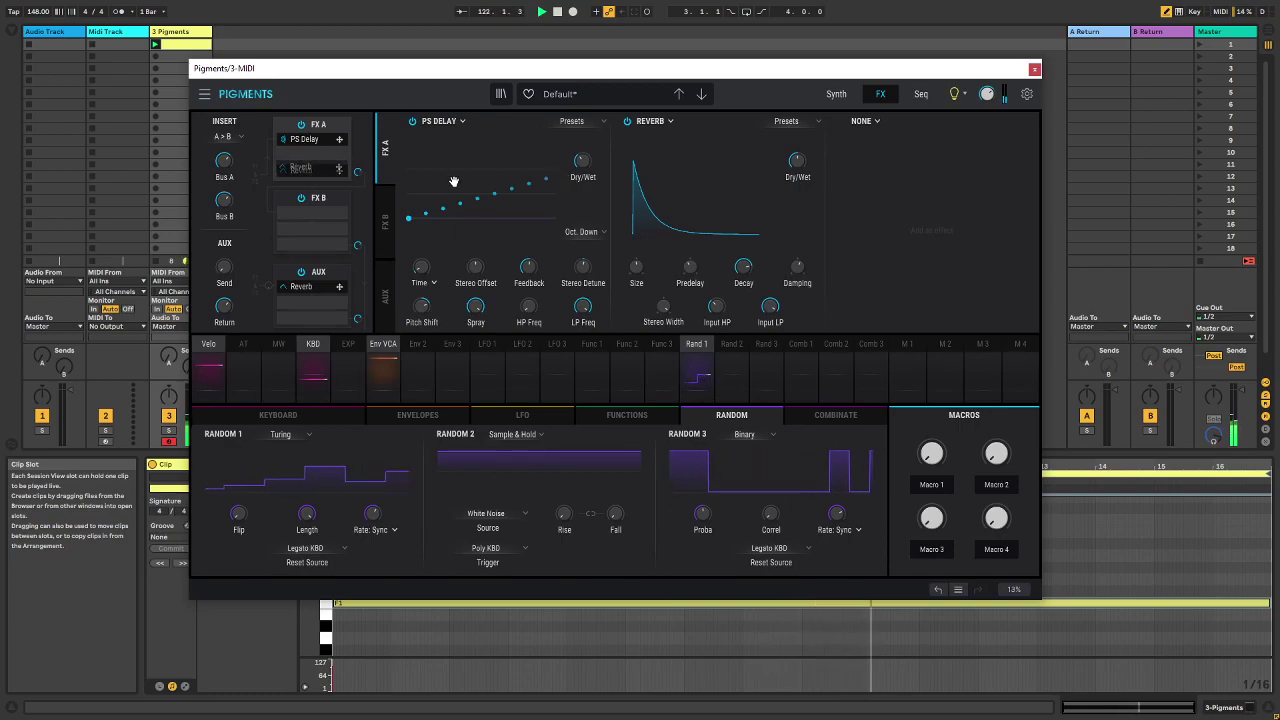
left_click_drag(454, 181, 339, 170)
left_click(650, 121)
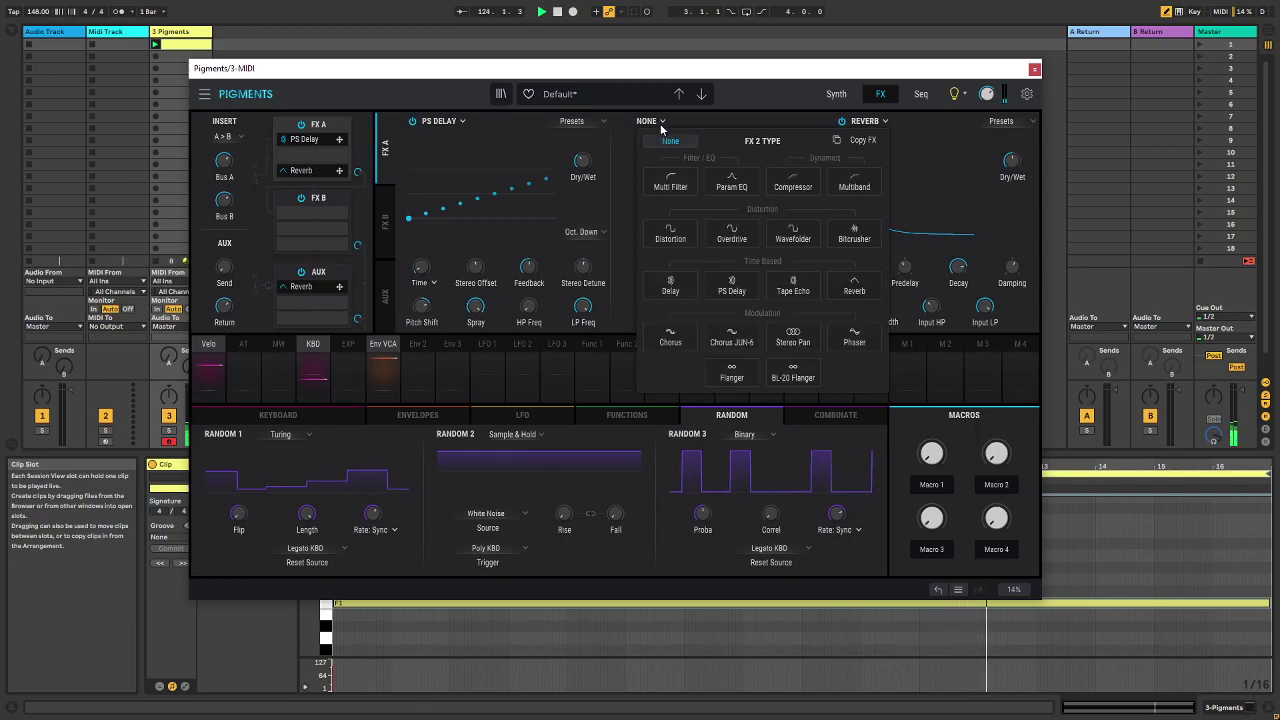
left_click(795, 286)
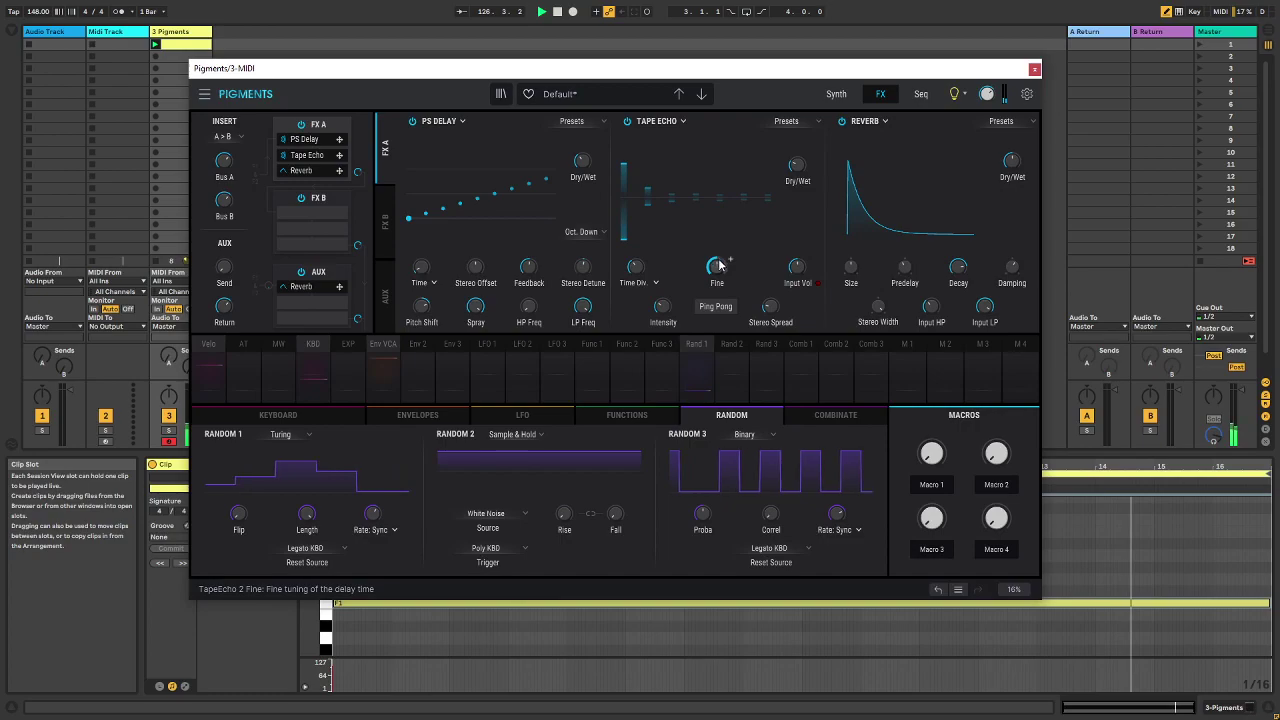
Set Tape Echo's Time Div. to Sync Dotted and power off the AUX Reverb
left_click(655, 284)
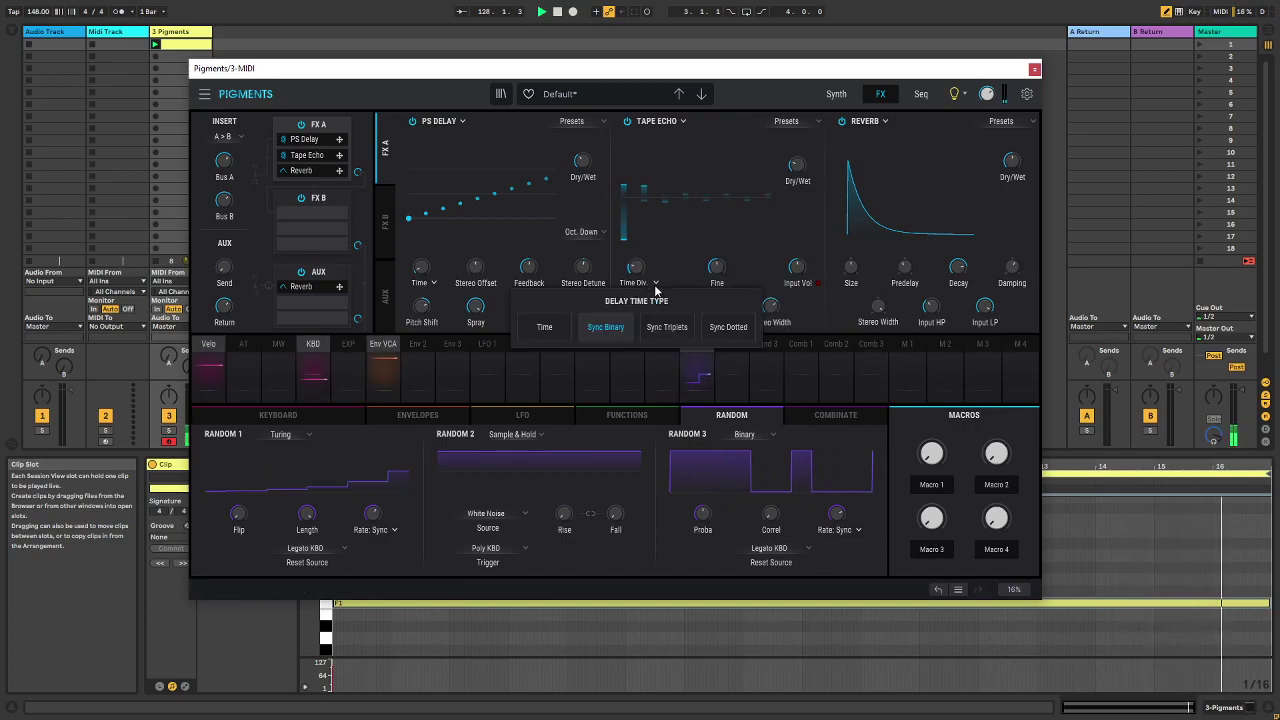
left_click(720, 327)
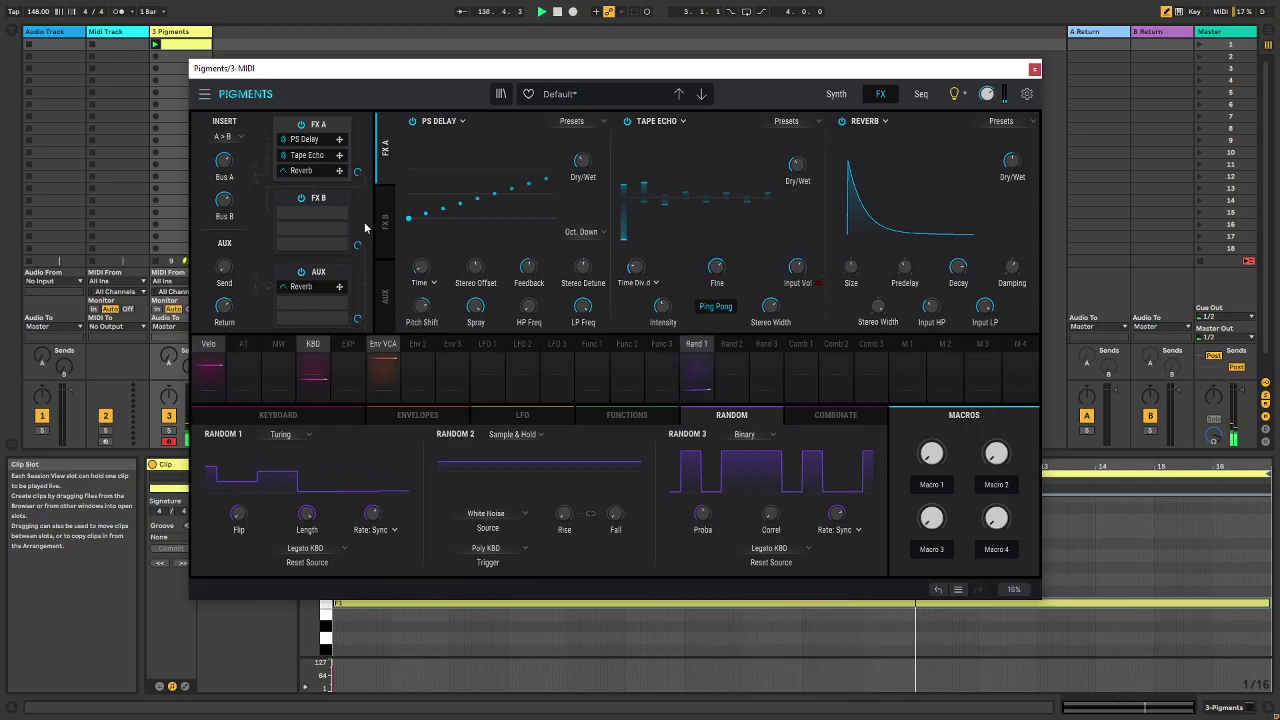
left_click(305, 272)
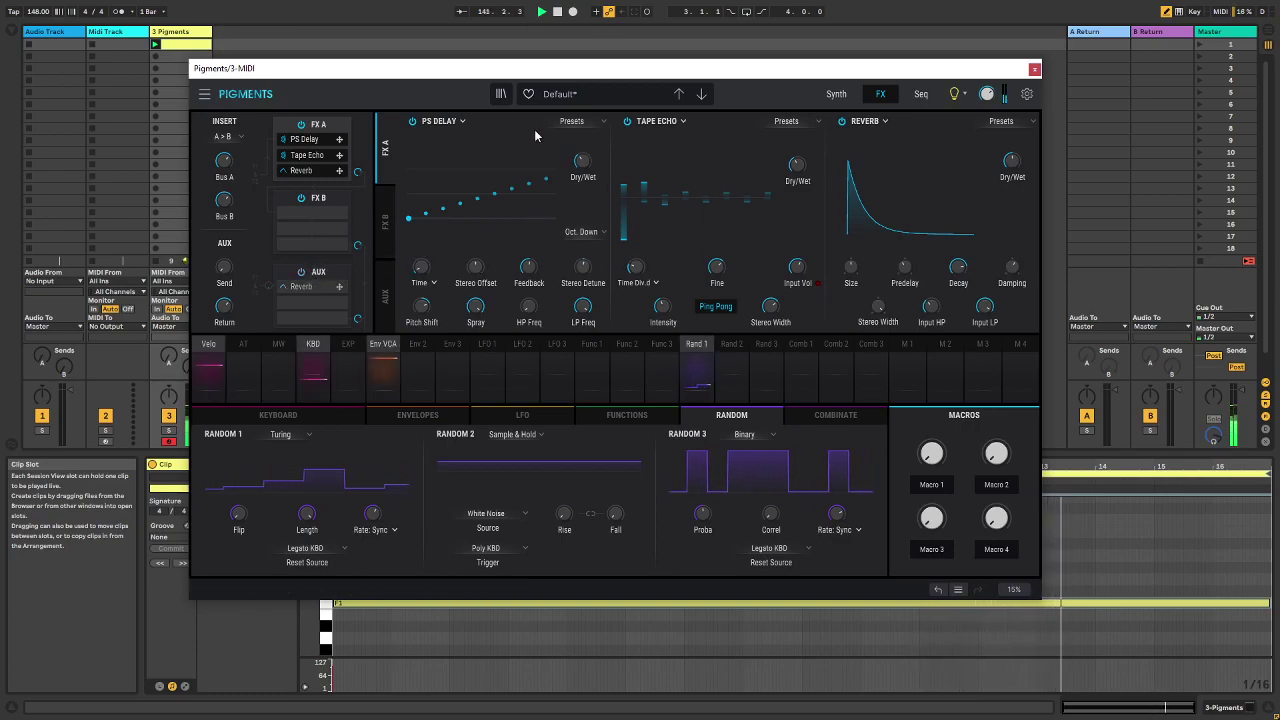
Back on the Synth page, move the Harmonic Morph knob toward 60% Spectrum A, 40% Spectrum B
left_click(833, 94)
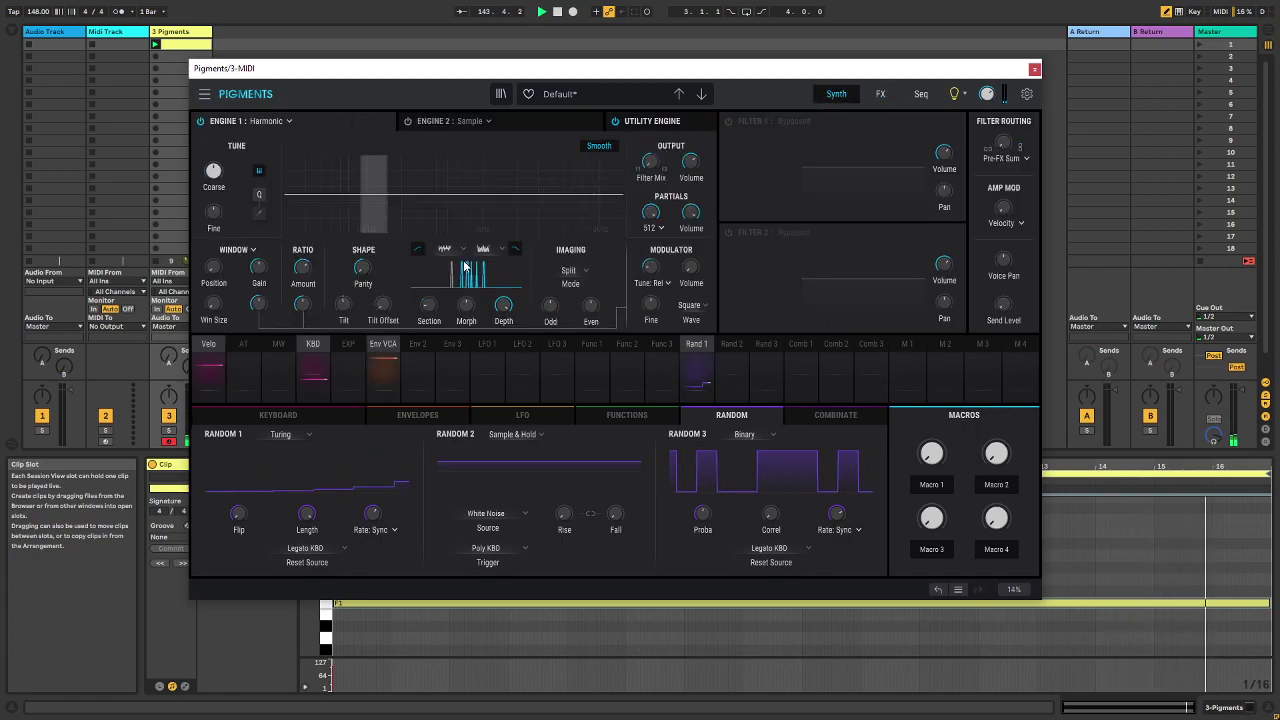
left_click_drag(474, 316, 474, 275)
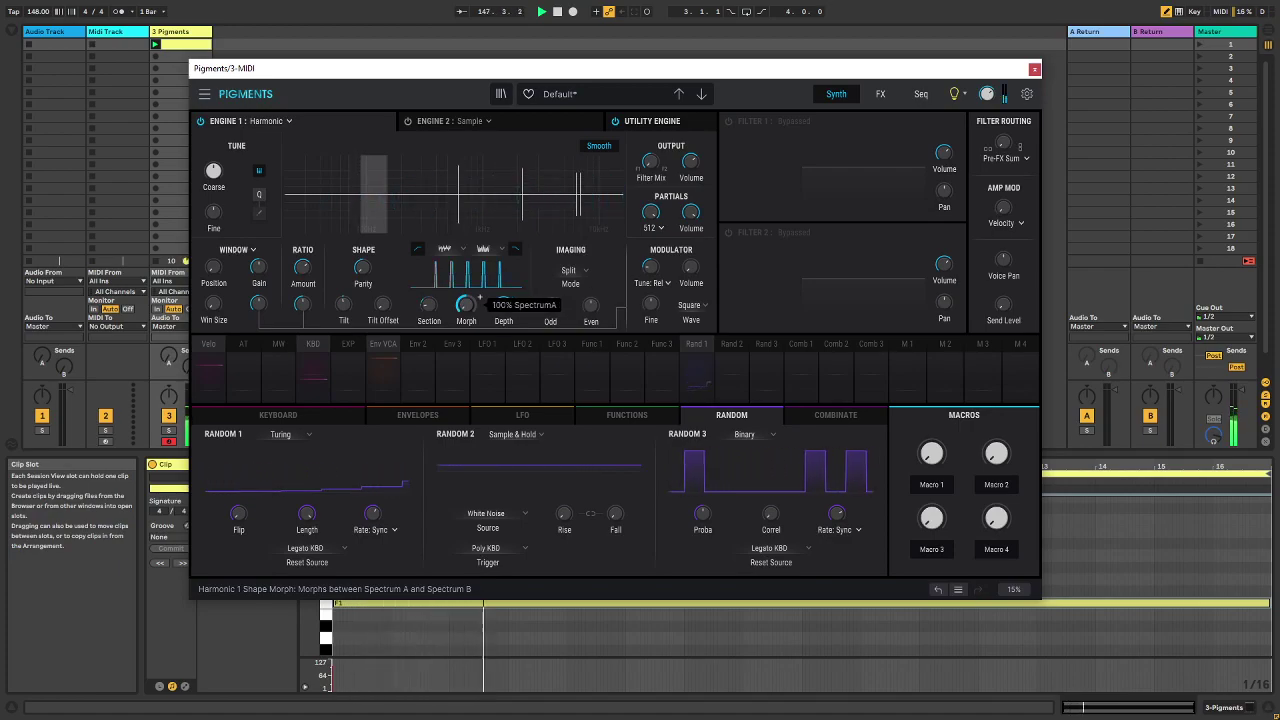
left_click_drag(466, 304, 470, 323)
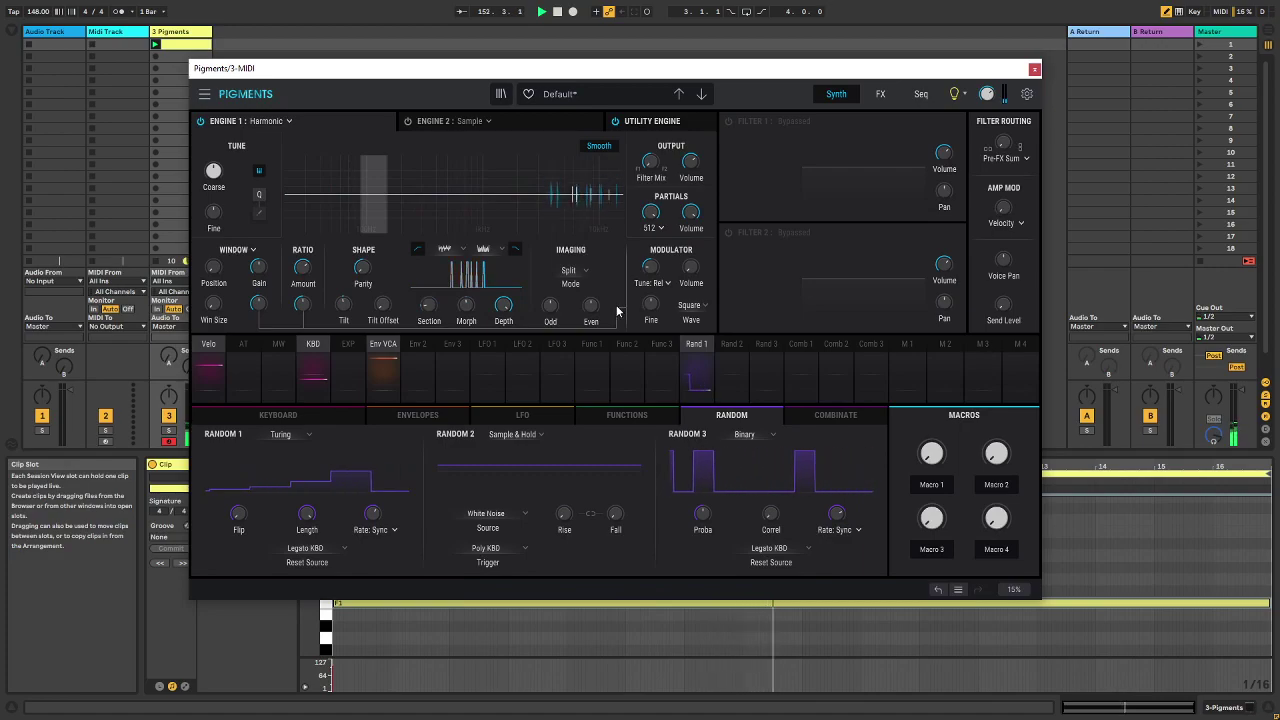
mouse_move(985, 93)
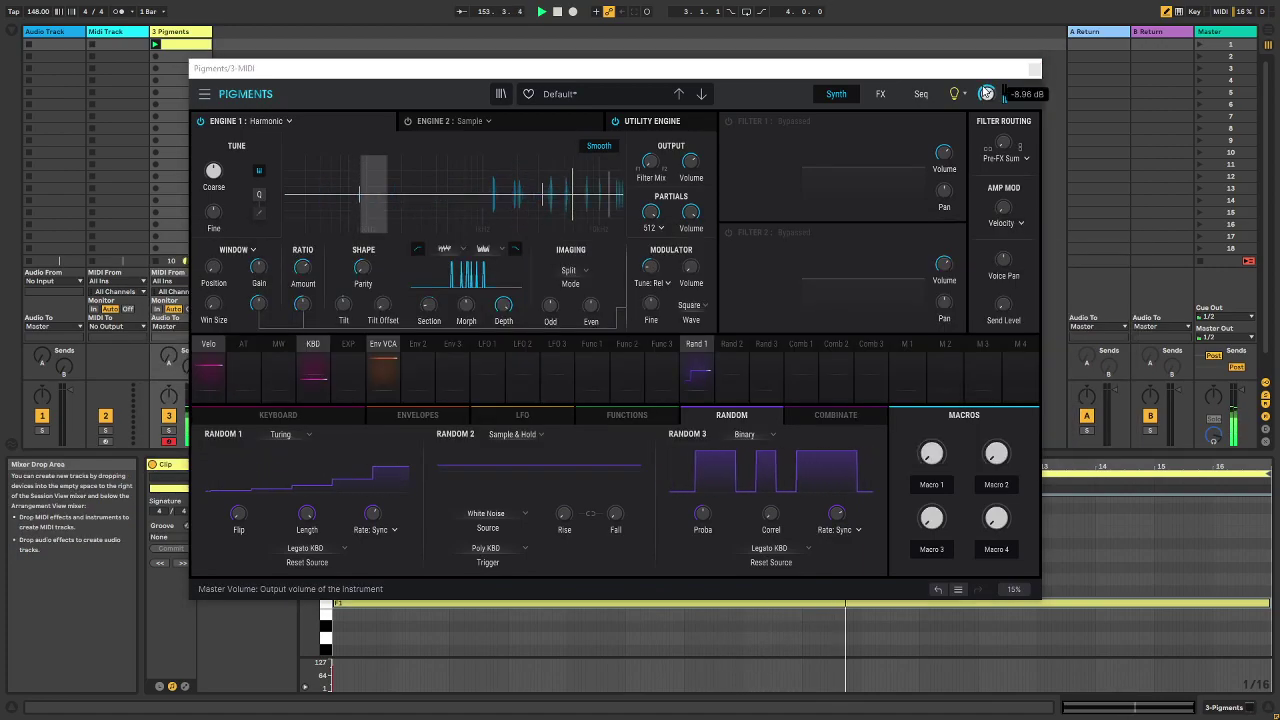
key("F11")
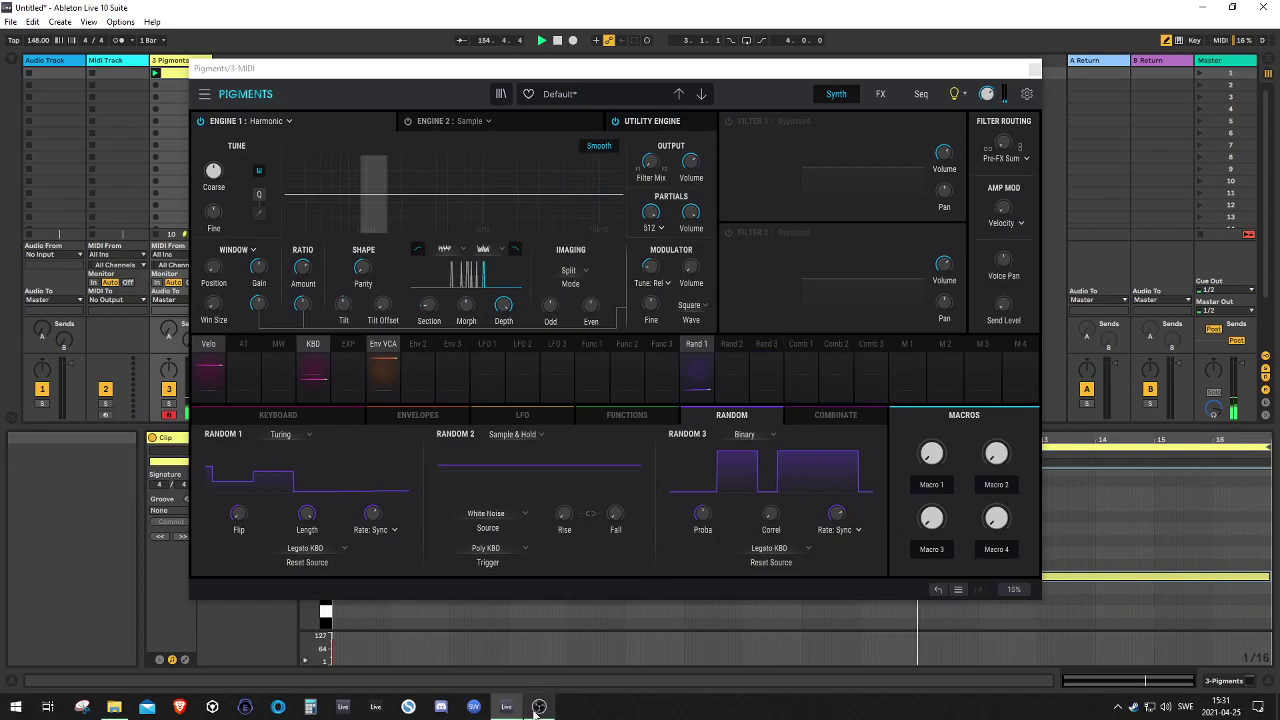
Quit Discord from the system tray
left_click(1119, 710)
right_click(1102, 683)
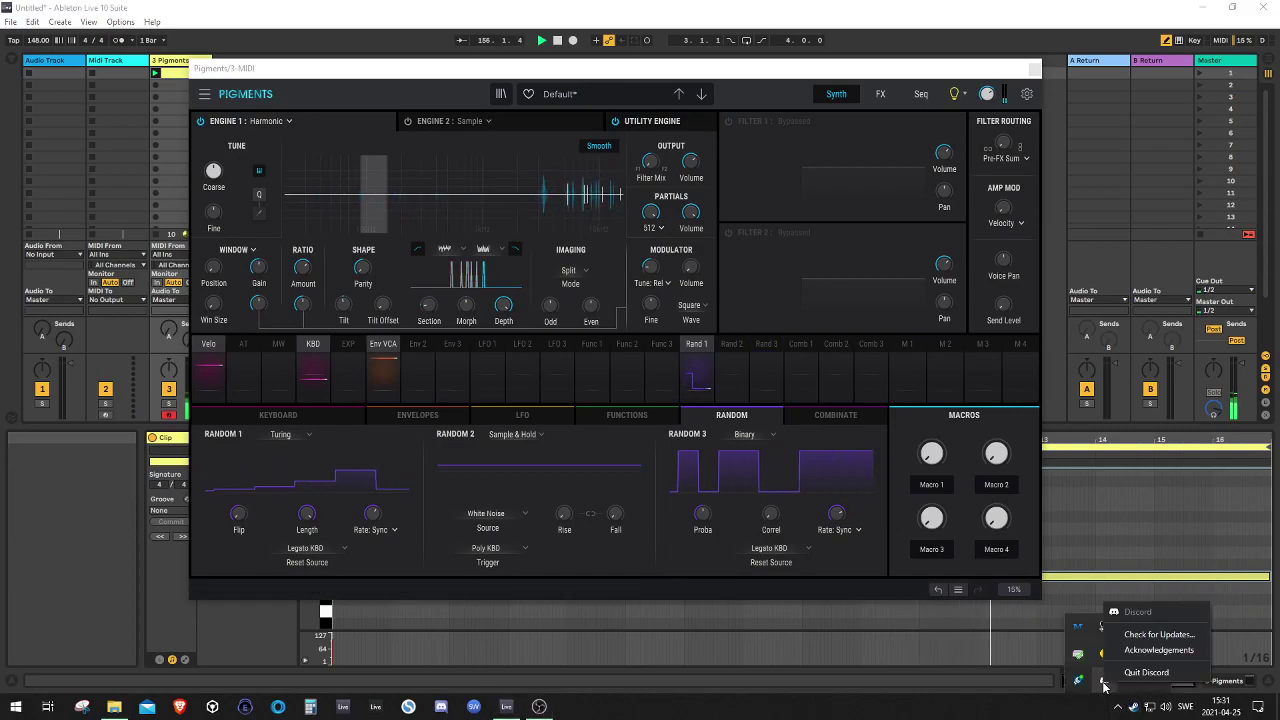
left_click(1130, 683)
Check OBS Studio, return Ableton Live to full screen, and close the Pigments window
left_click(539, 708)
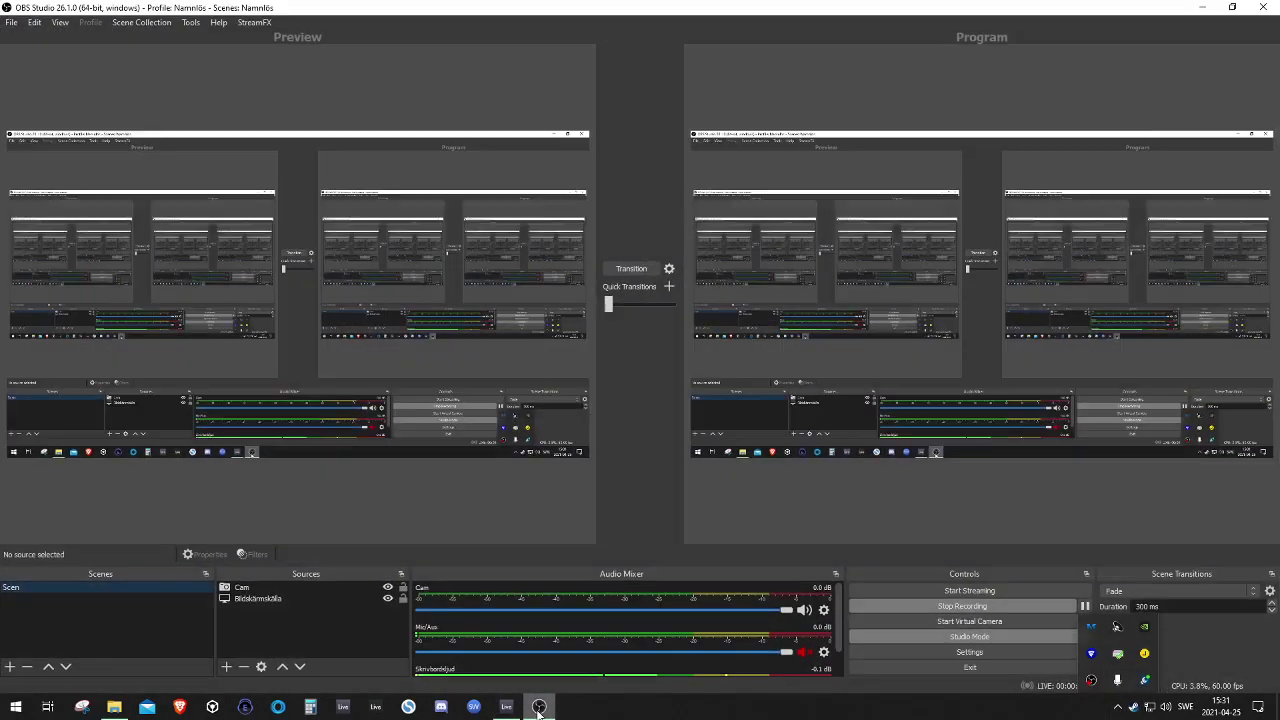
left_click(539, 708)
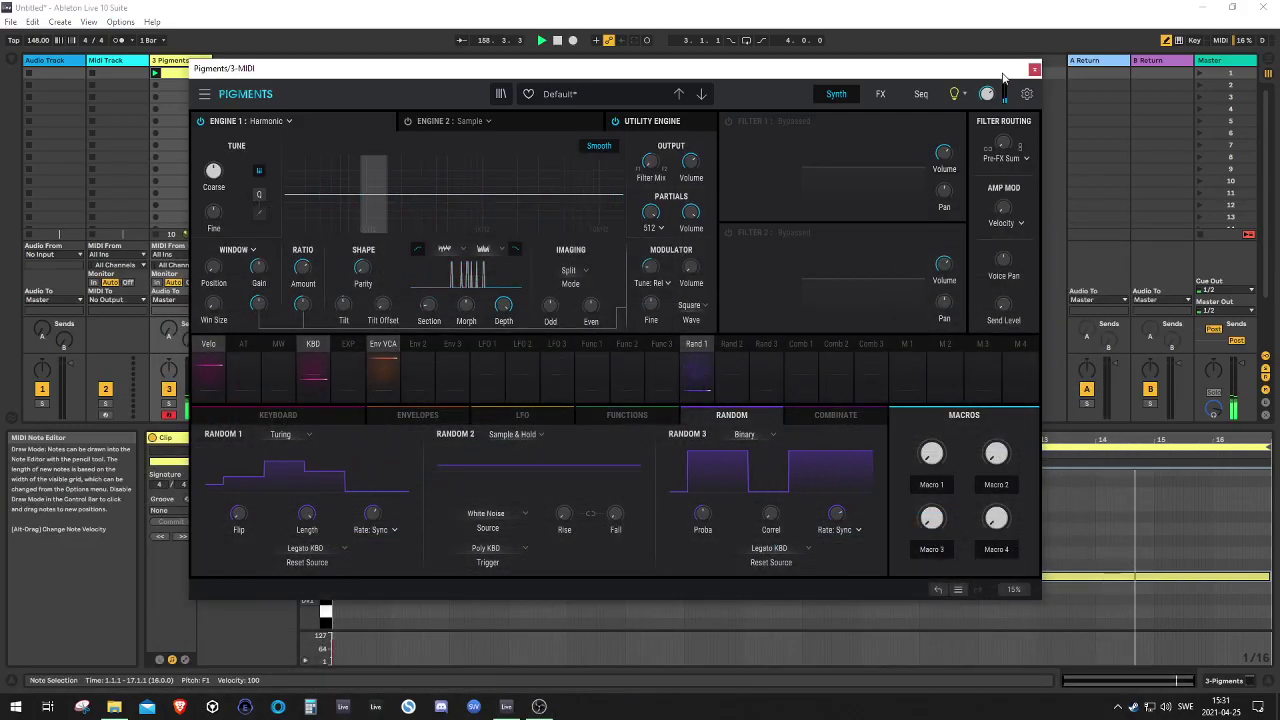
left_click(734, 6)
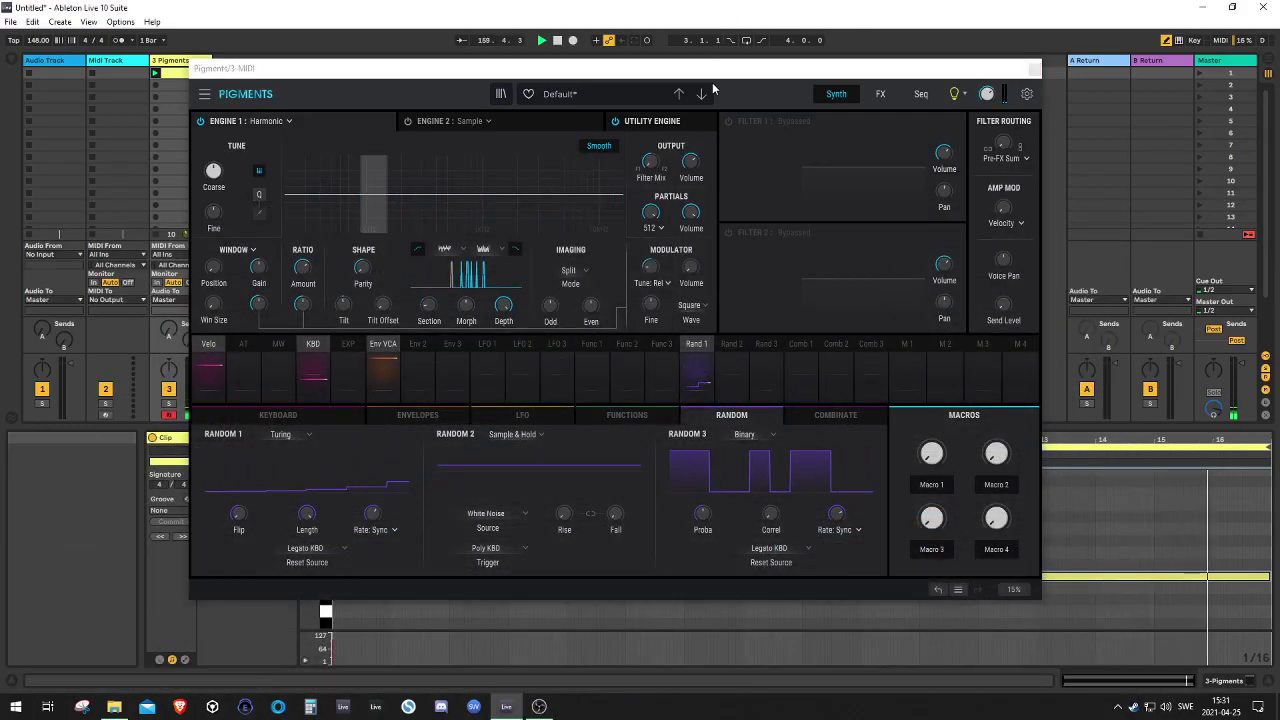
key("F11")
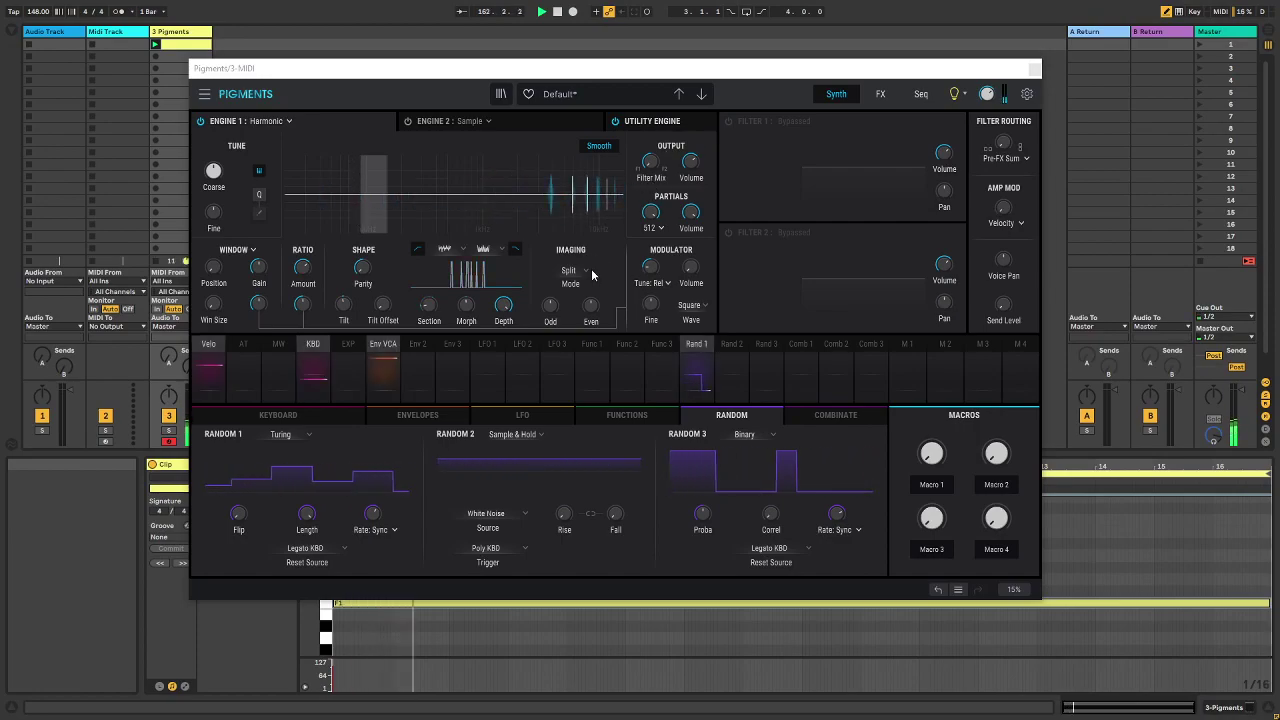
left_click(1034, 69)
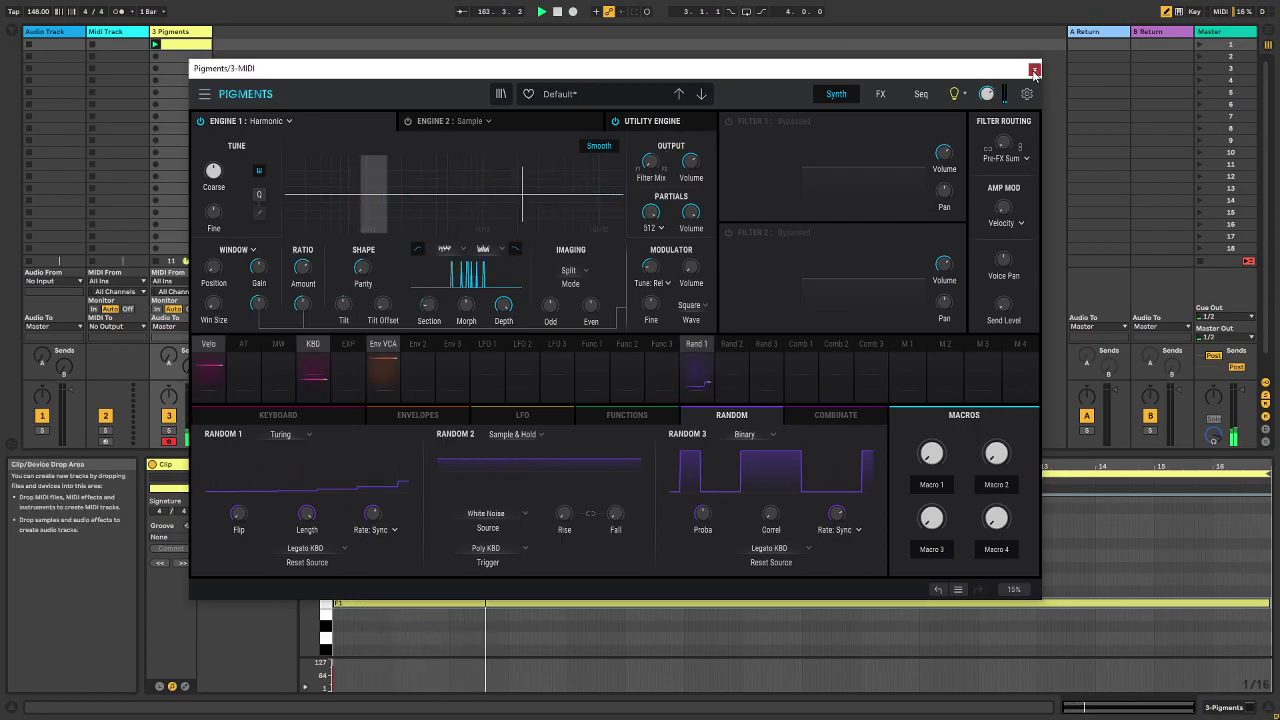
Search the browser for 'ech' and drop Echobode after Pigments on the 3-Pigments track
key("shift+Tab")
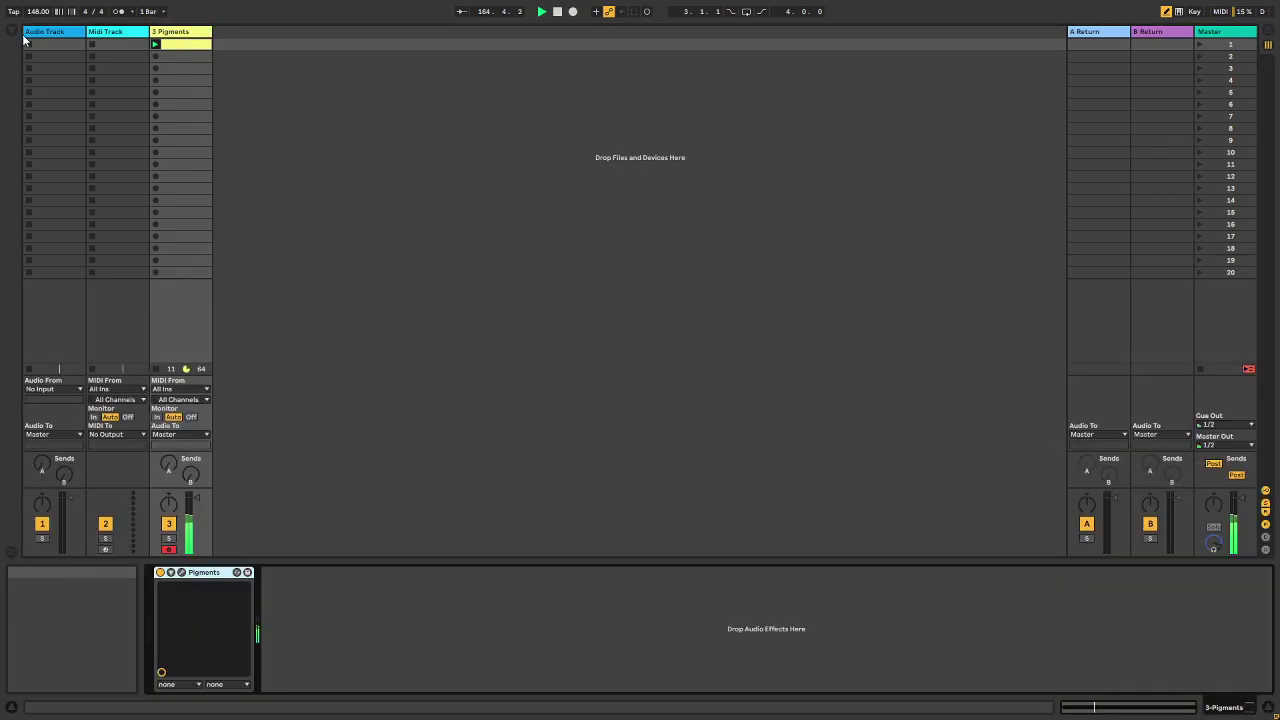
key("ctrl+alt+b")
left_click(117, 37)
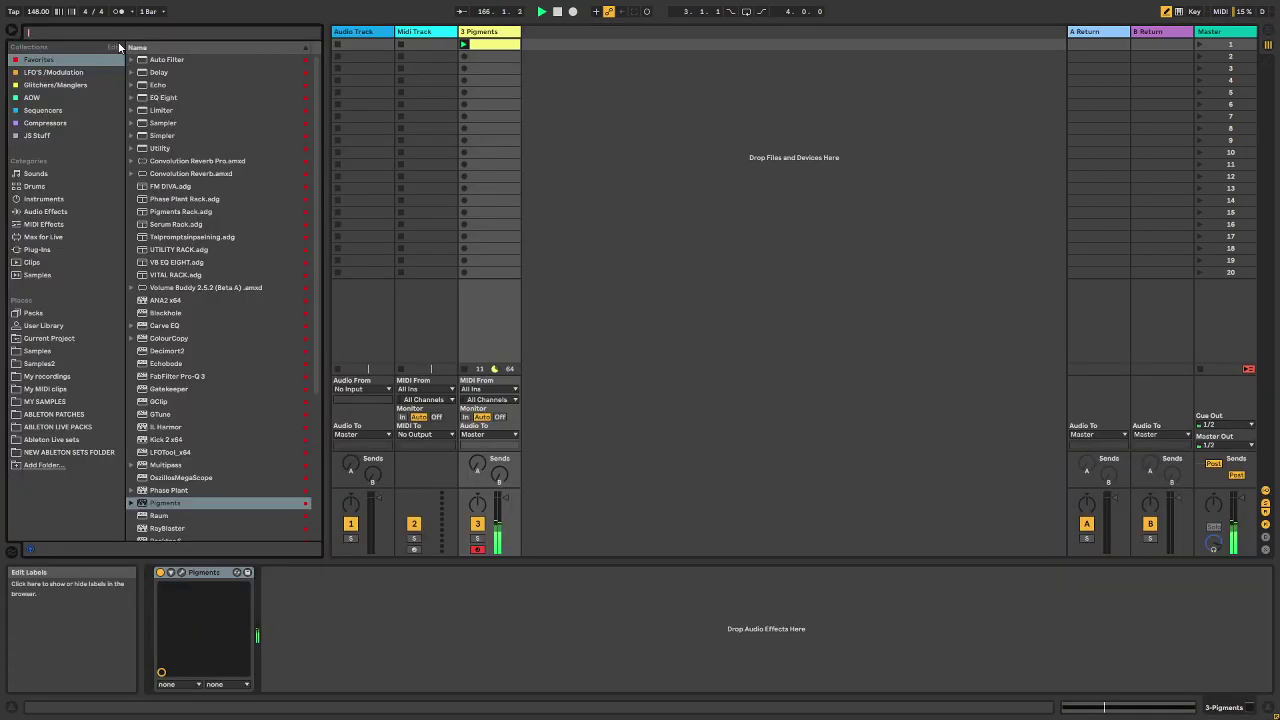
type("ech")
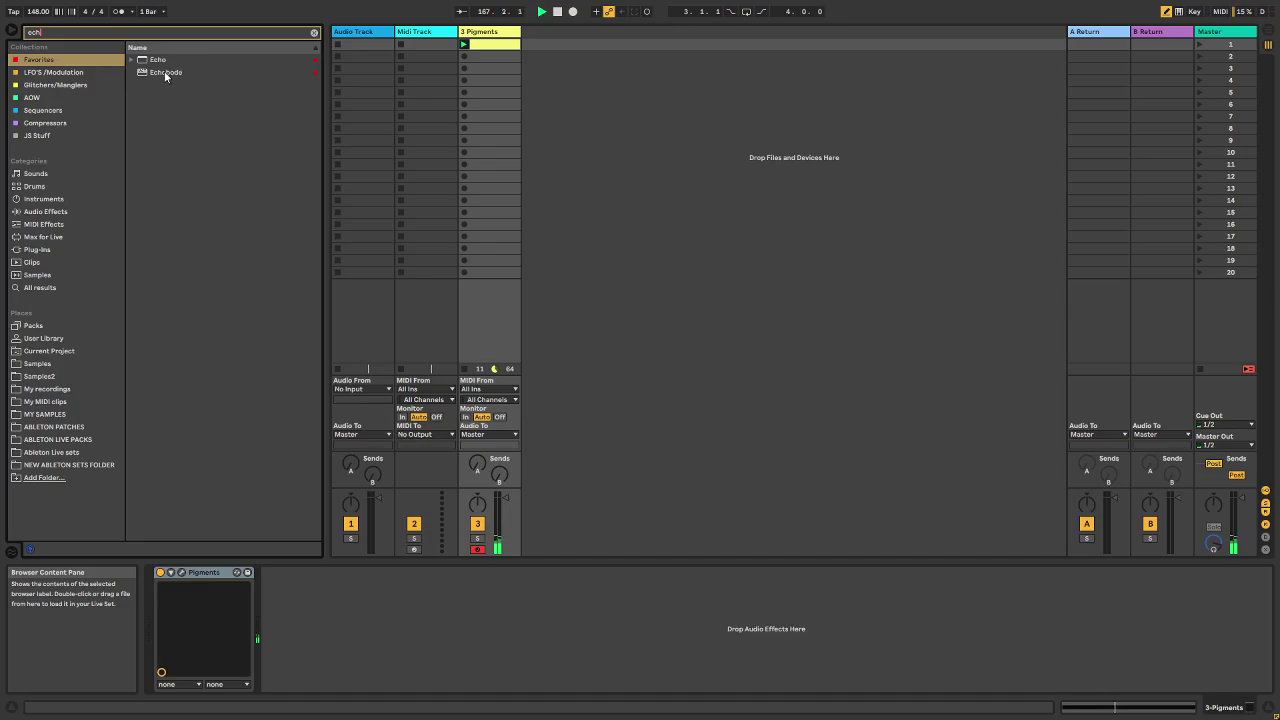
left_click_drag(164, 71, 285, 600)
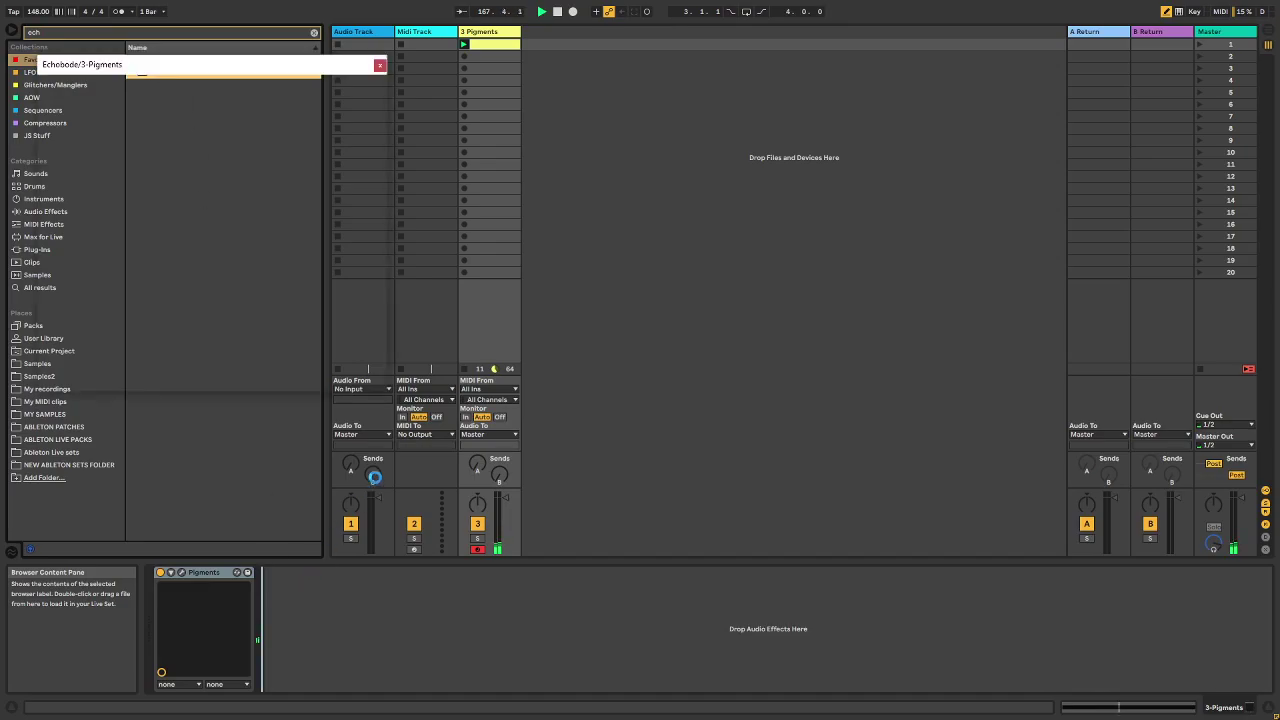
left_click_drag(288, 92, 333, 113)
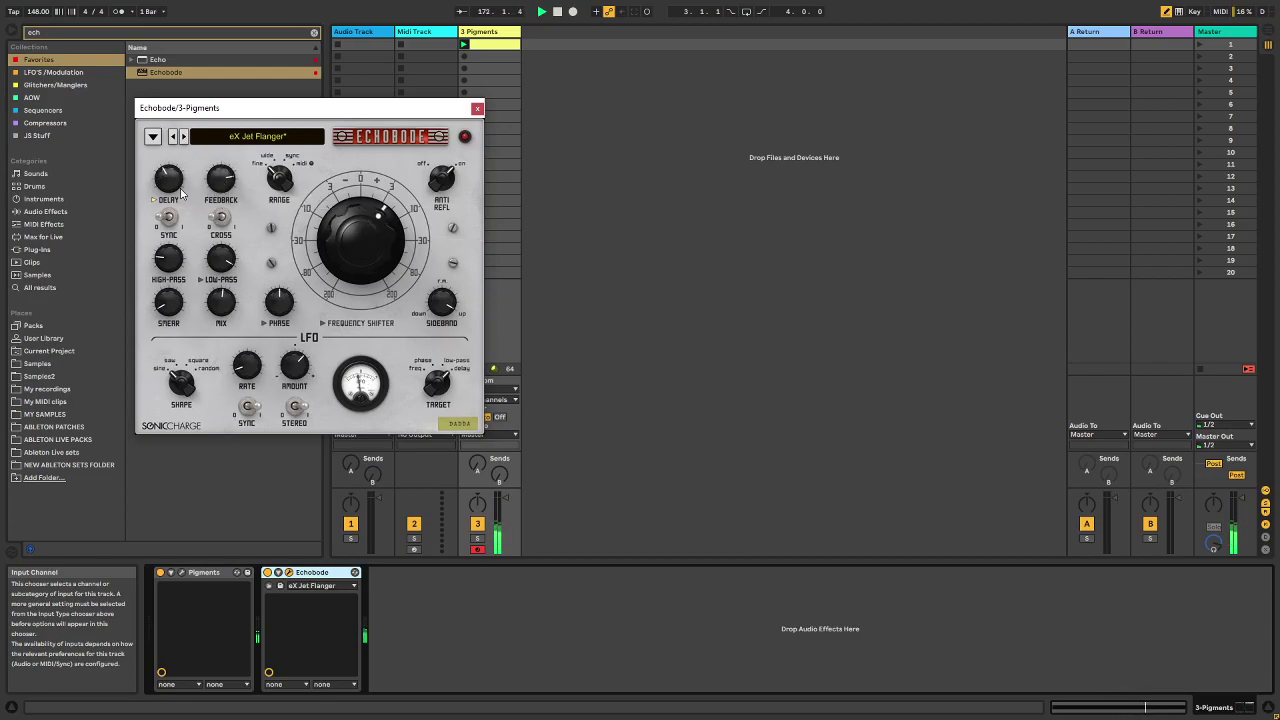
Lengthen Echobode's delay and set its frequency shift to about -0.34 Hz
left_click_drag(352, 242, 353, 236)
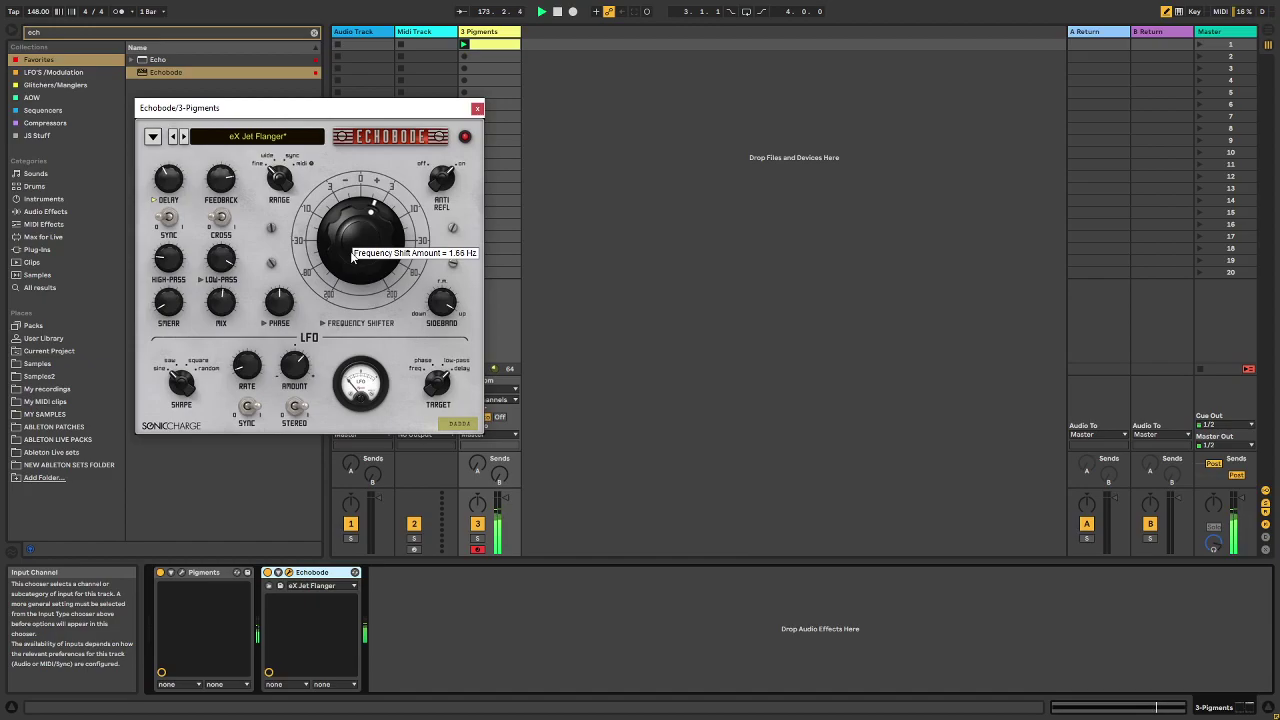
left_click_drag(344, 302, 342, 305)
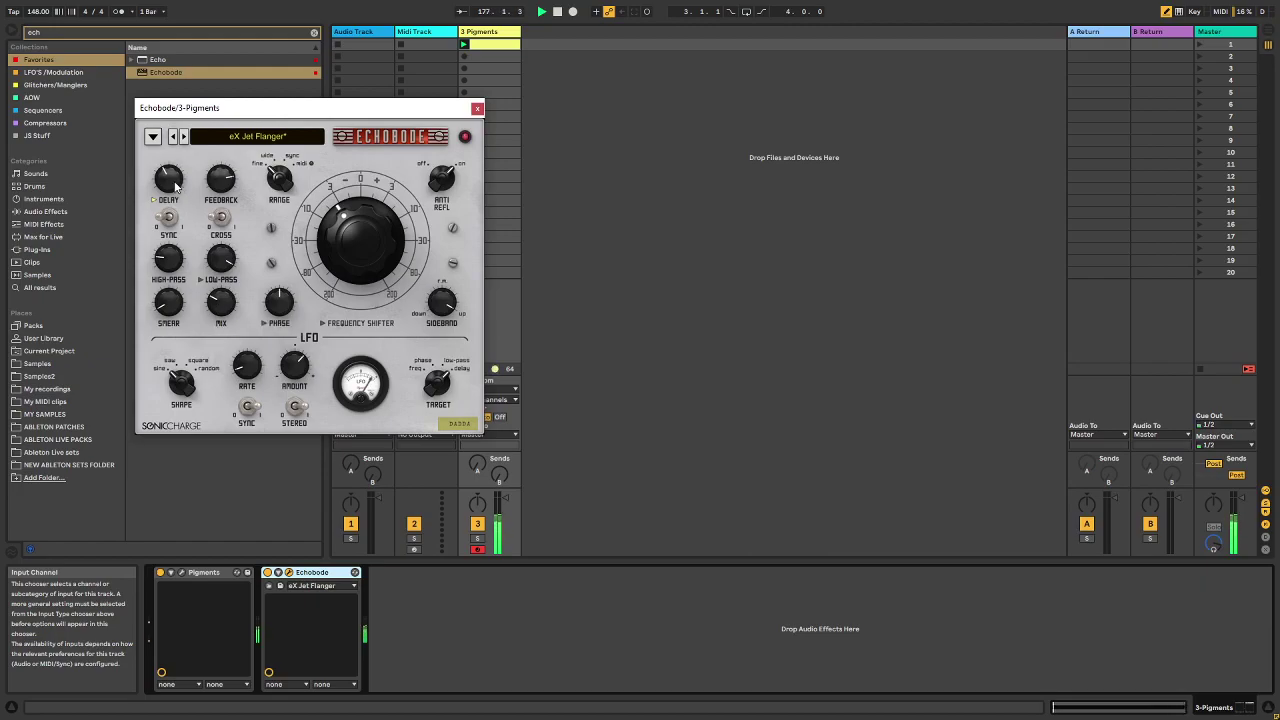
mouse_move(174, 190)
left_click_drag(181, 189, 185, 157)
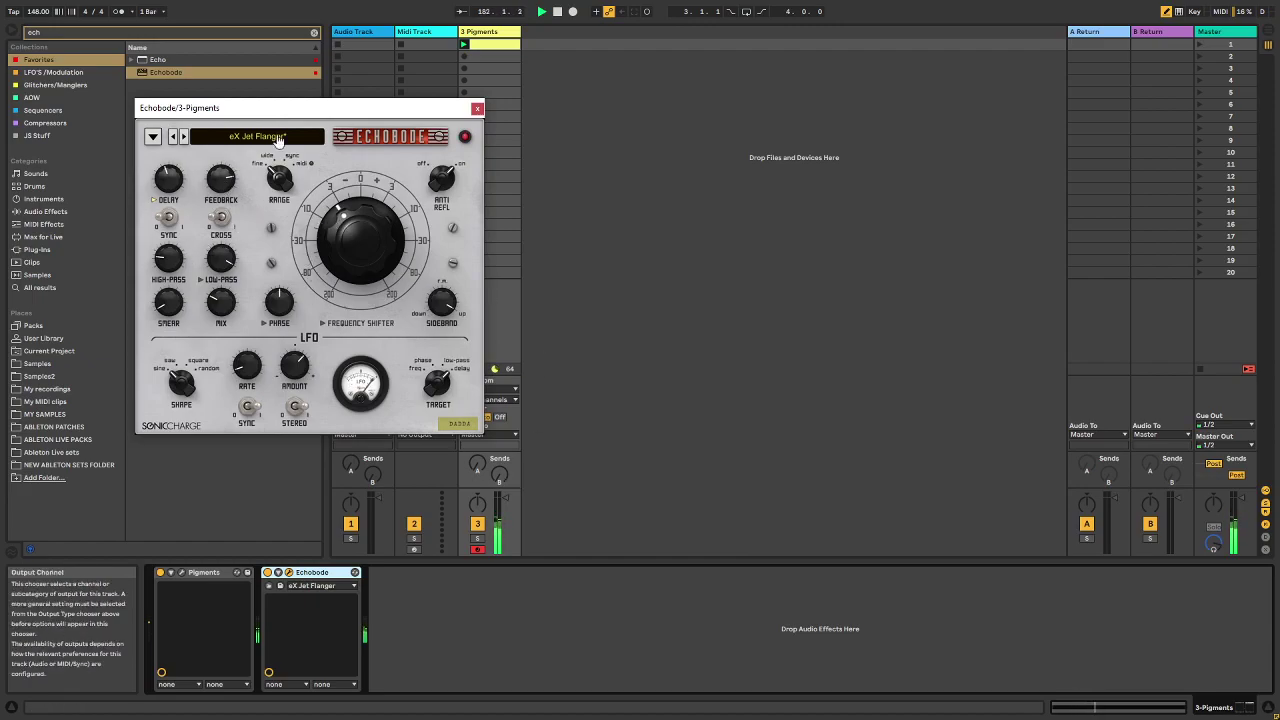
left_click_drag(193, 111, 284, 103)
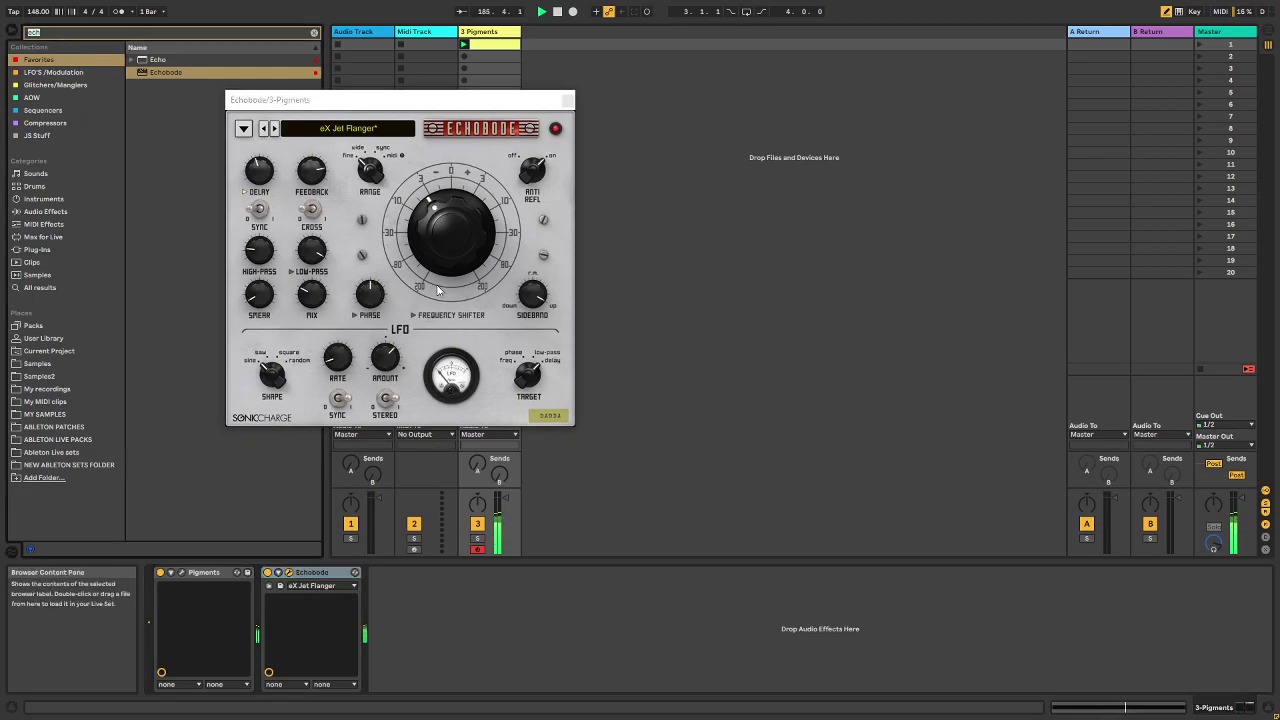
left_click(446, 263)
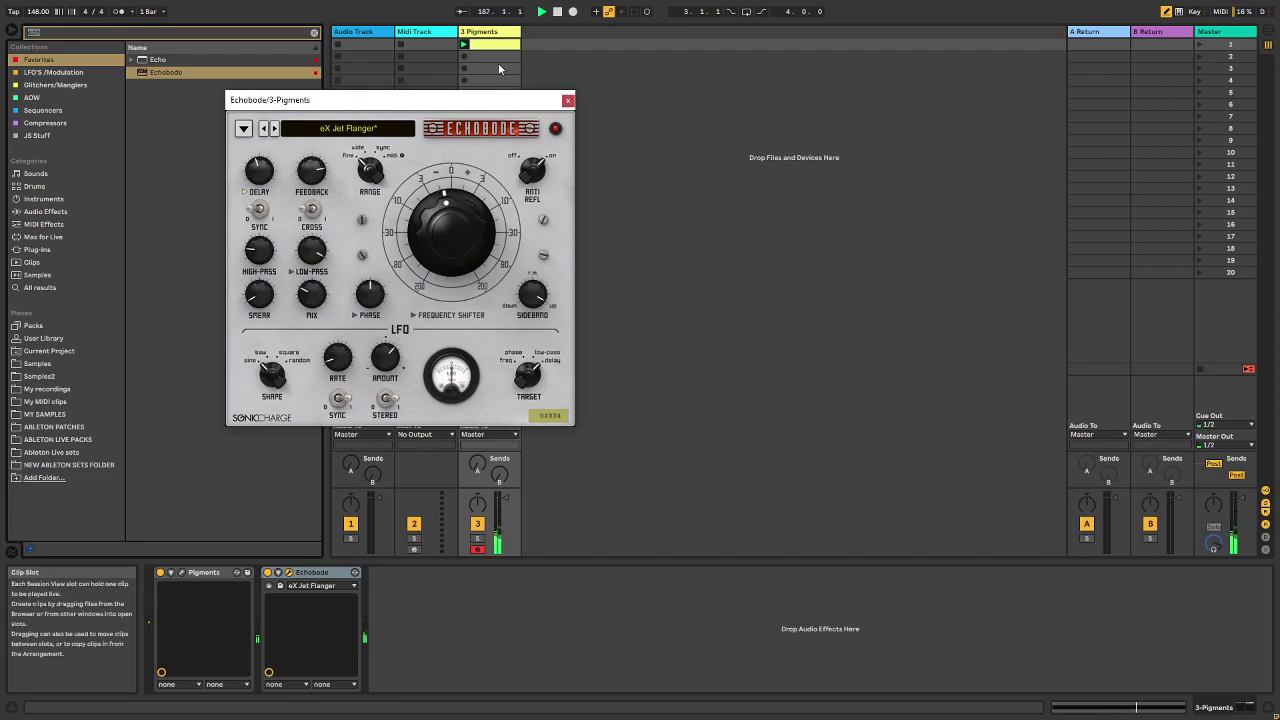
left_click_drag(452, 246, 455, 222)
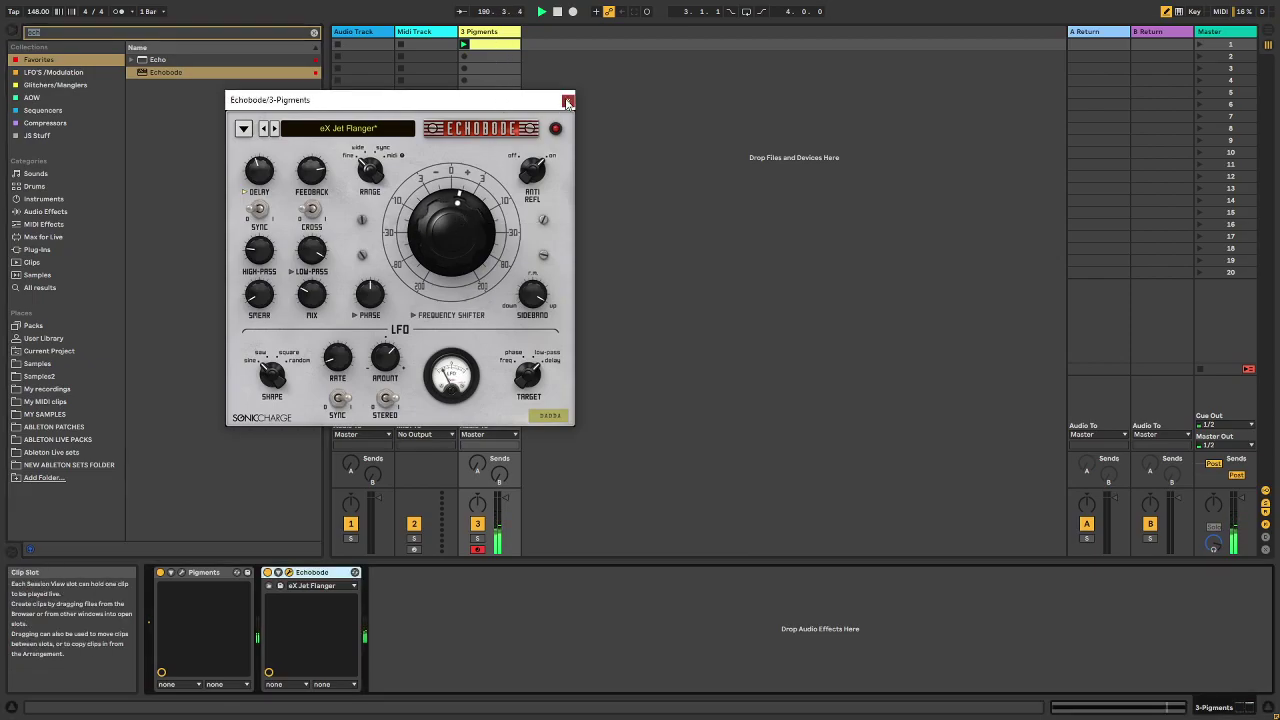
left_click(567, 102)
Reopen Pigments and set Random 1's Turing flip to about 40% and length to 12 steps
left_click(182, 573)
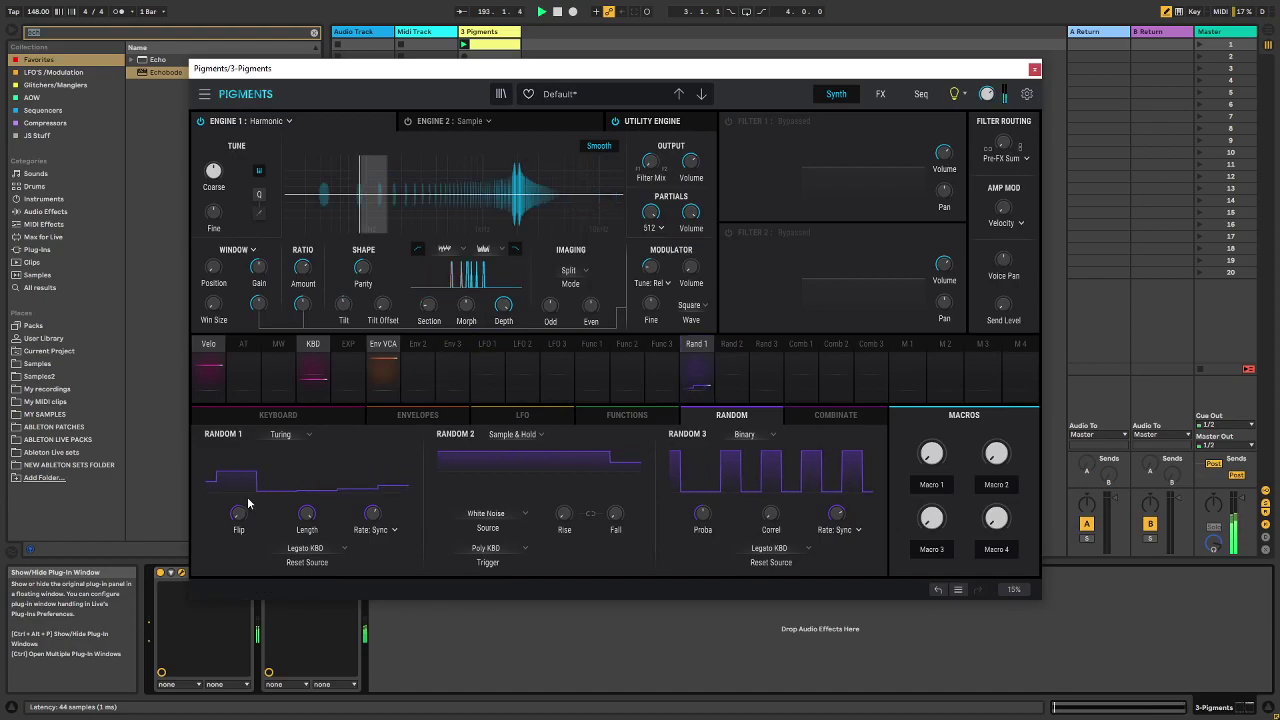
left_click_drag(242, 518, 242, 456)
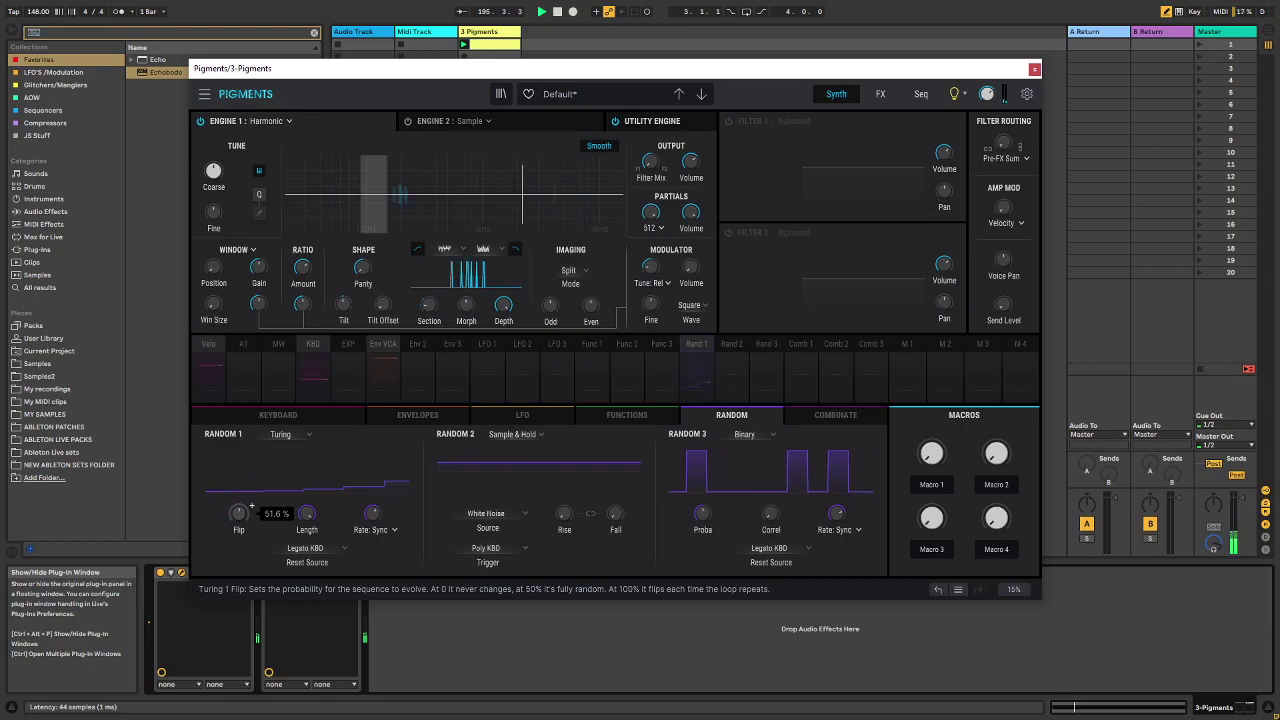
scroll(251, 506, "down", 4)
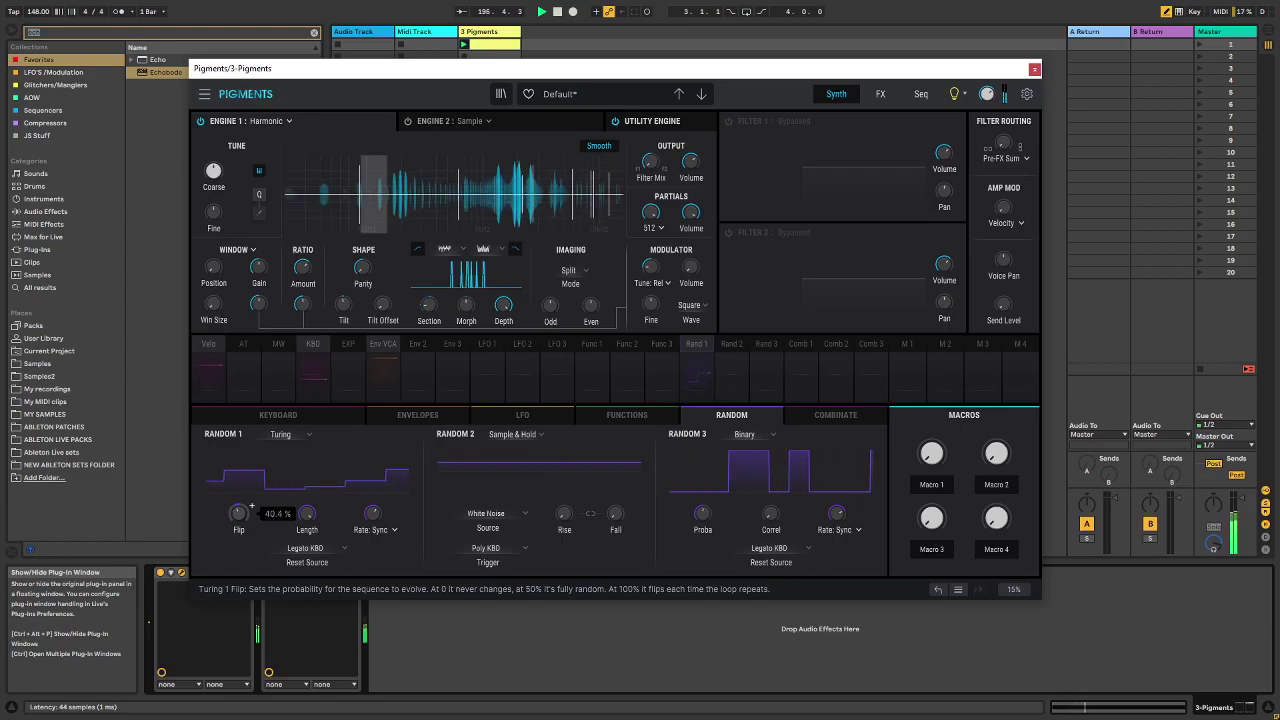
mouse_move(307, 516)
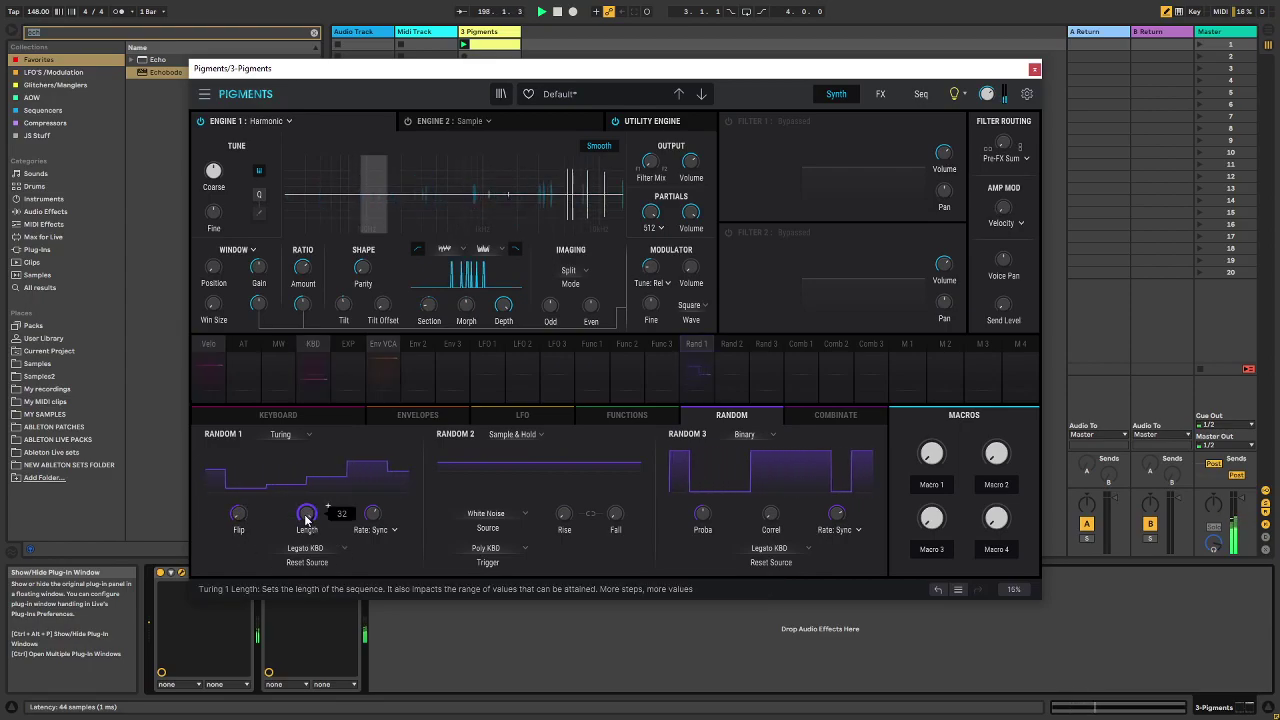
scroll(307, 516, "down", 15)
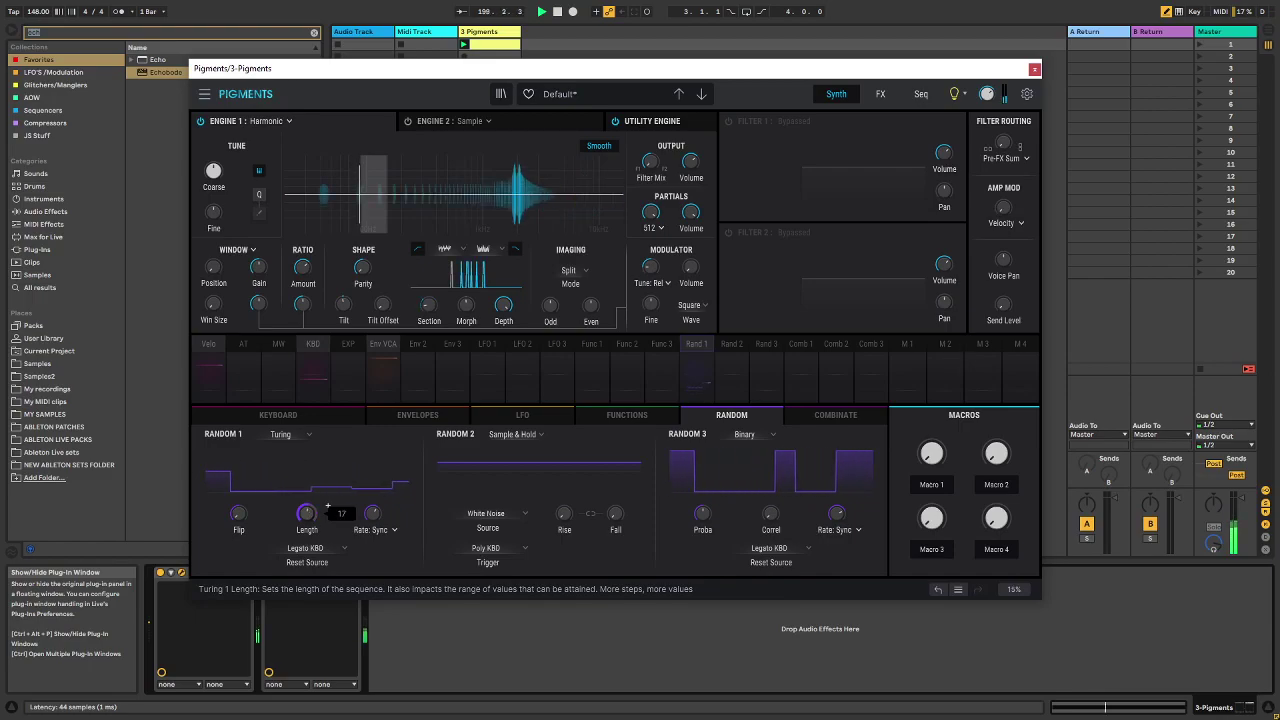
scroll(327, 507, "down", 5)
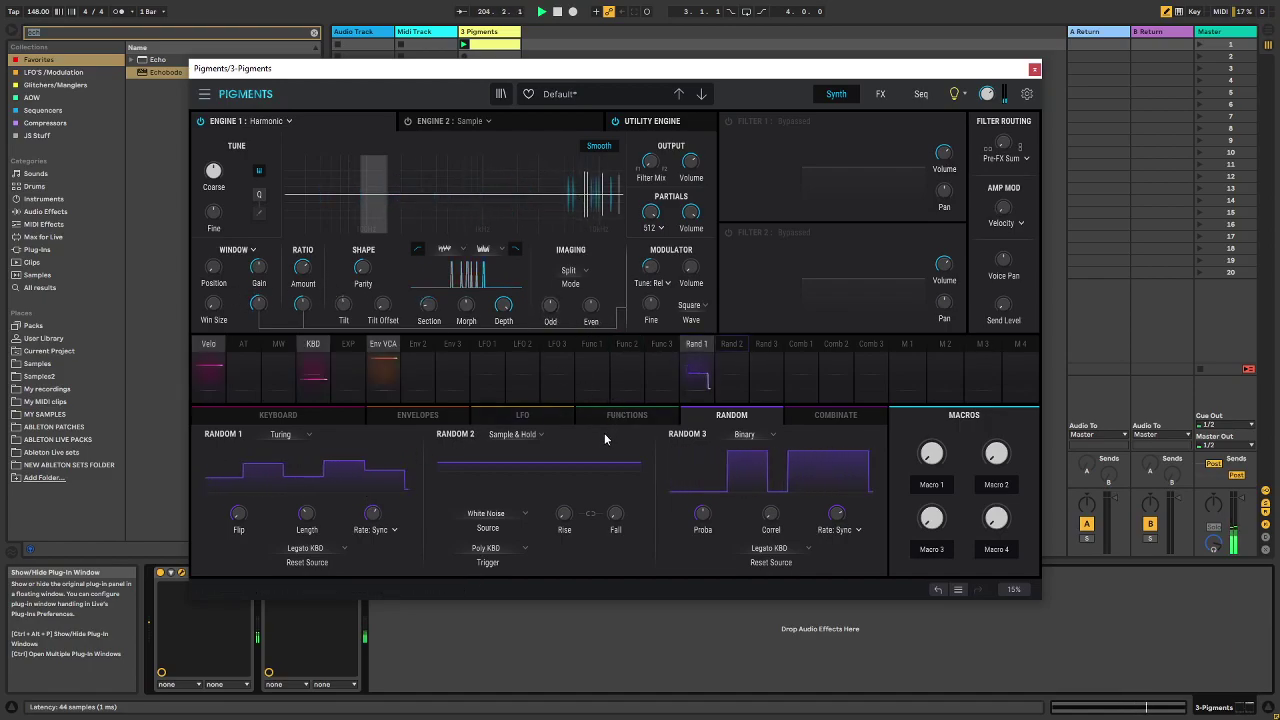
Try a 16-partial limit on the Harmonic engine, then restore it to 512
left_click(652, 227)
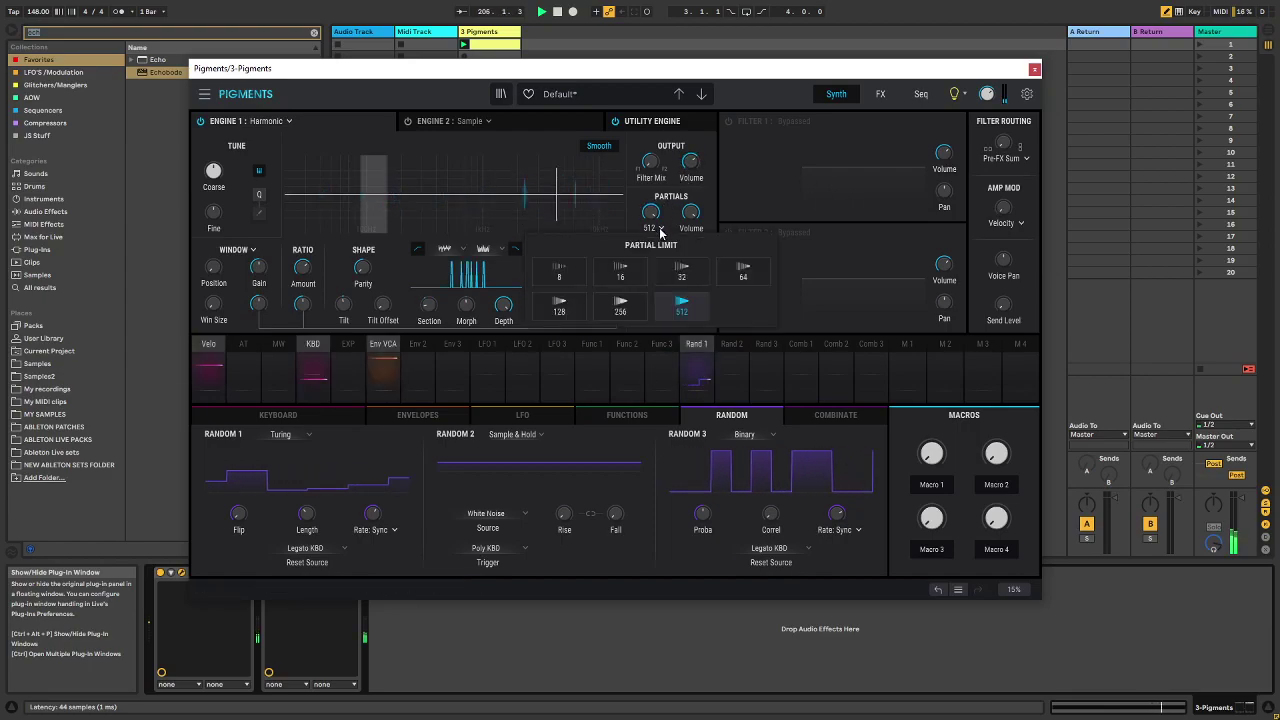
left_click(632, 283)
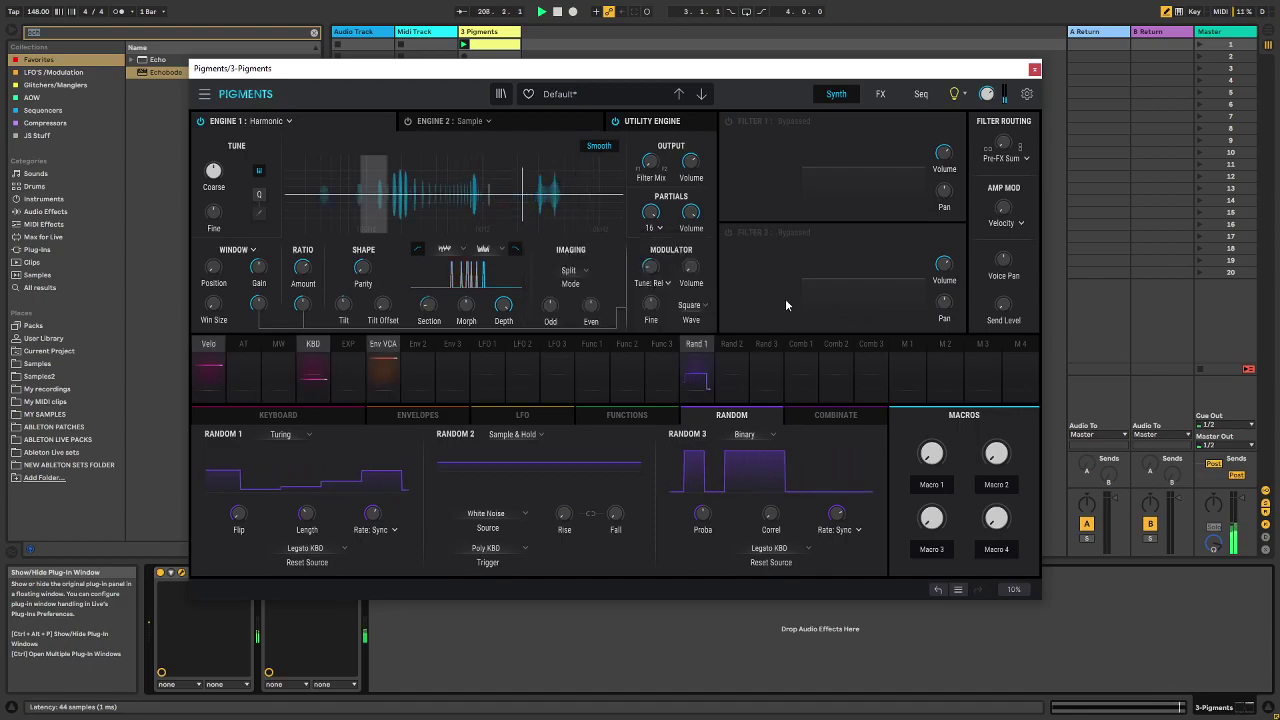
left_click(660, 232)
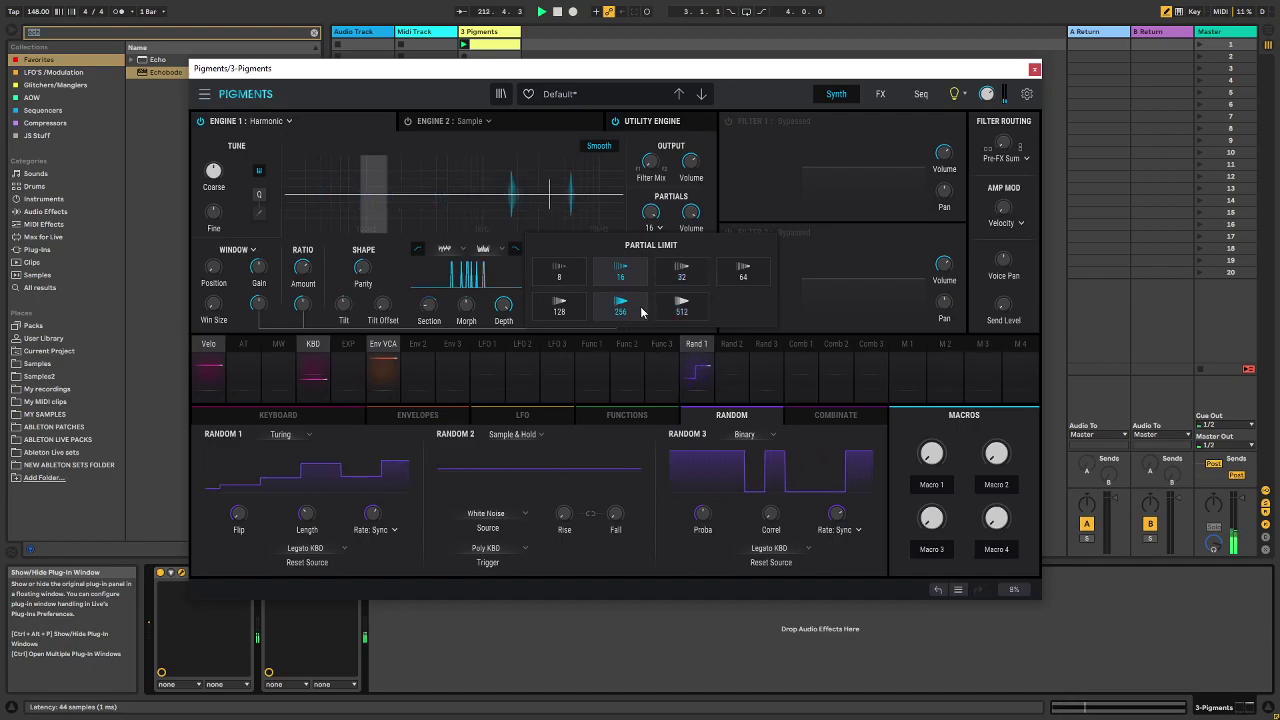
left_click(682, 306)
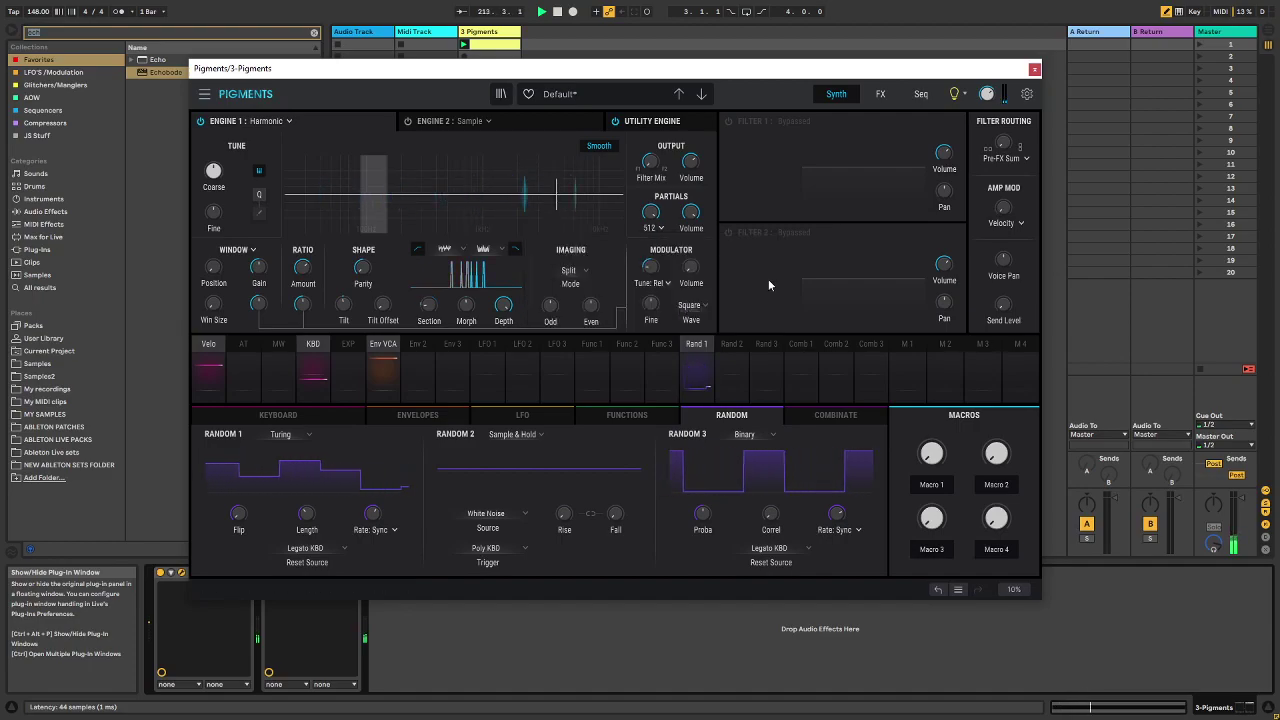
Turn on Filter 1 with slightly raised resonance, then swap the Pigments window for Echobode
left_click(729, 121)
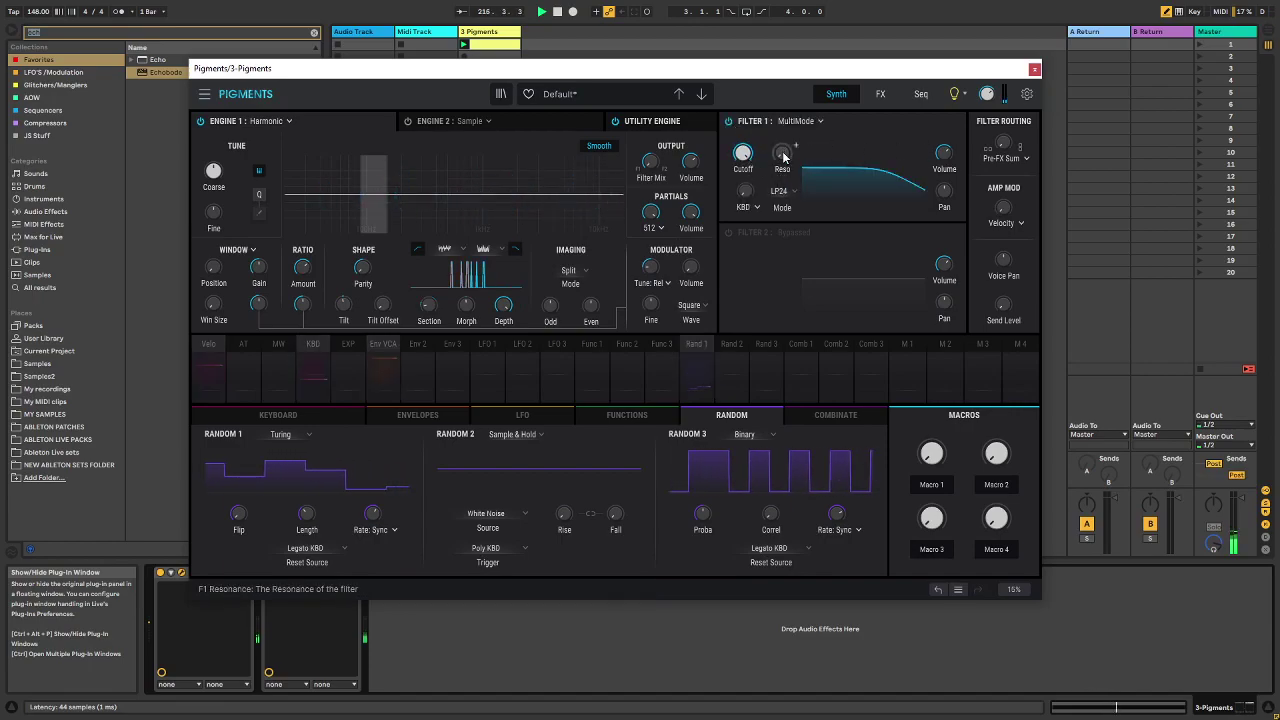
left_click_drag(782, 154, 743, 147)
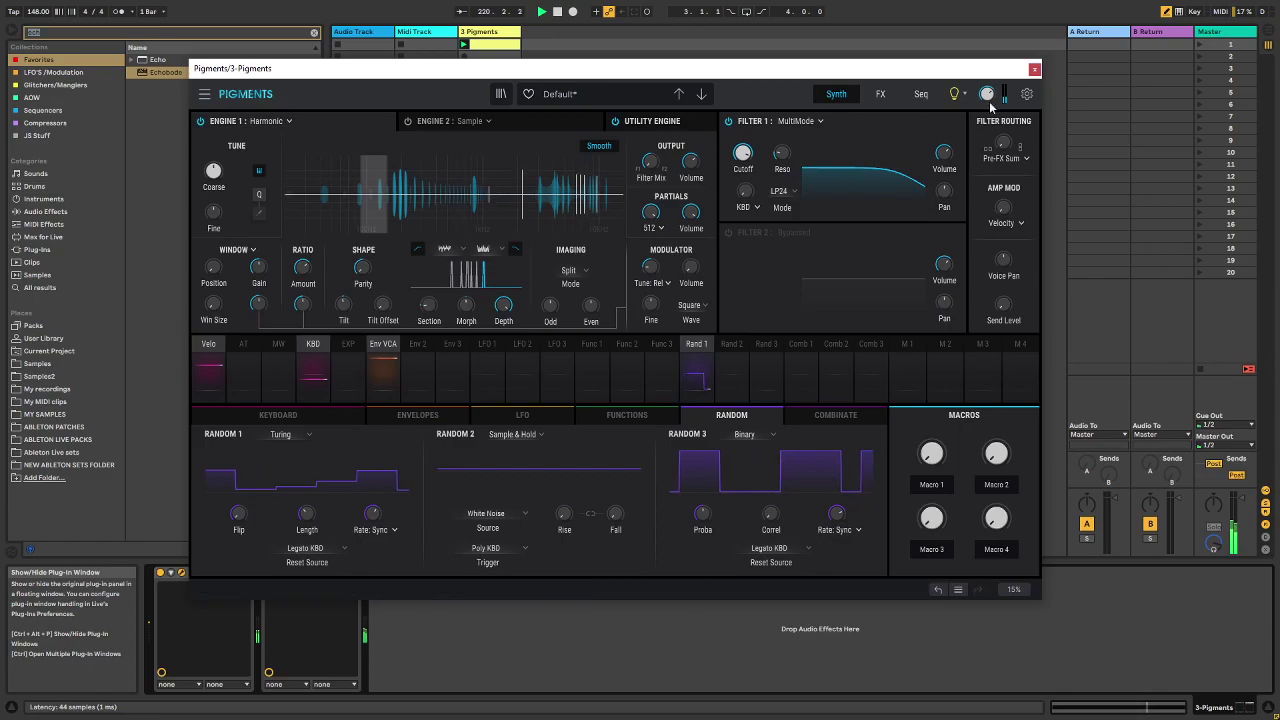
key("ctrl+alt+p")
left_click(289, 572)
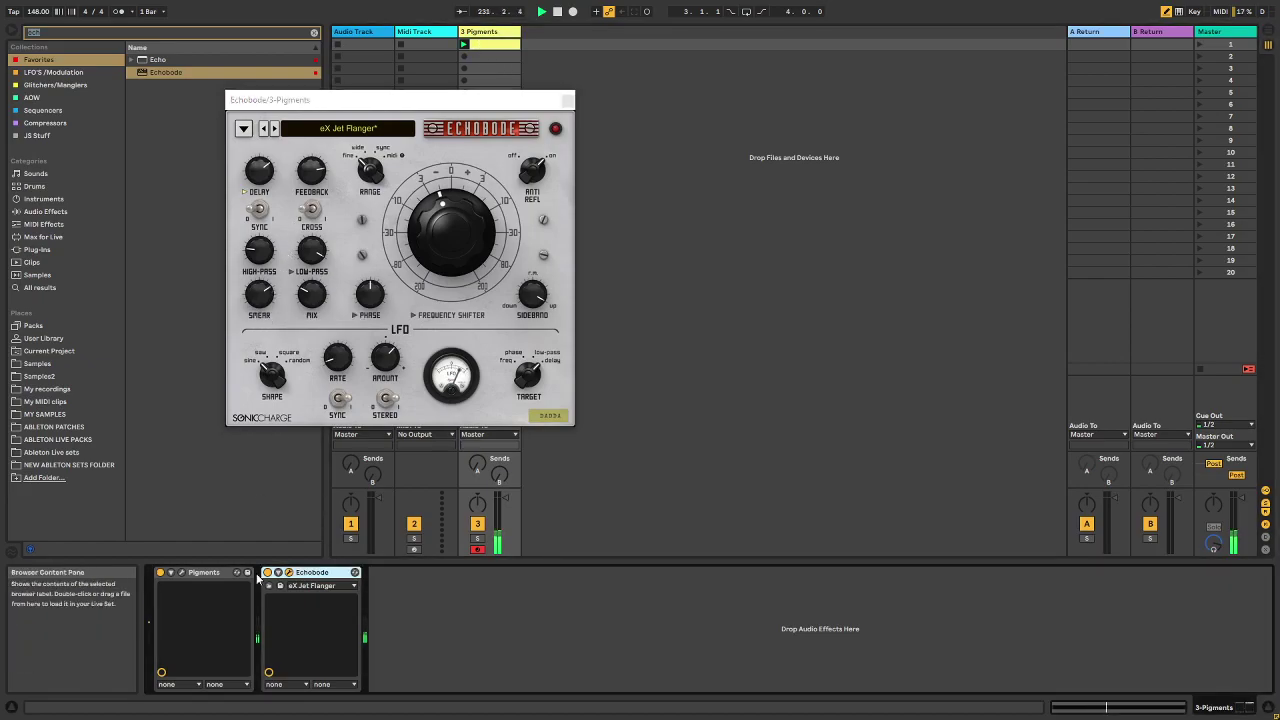
Back in Pigments, lengthen the Random 1 sequence to 18 steps
left_click(182, 573)
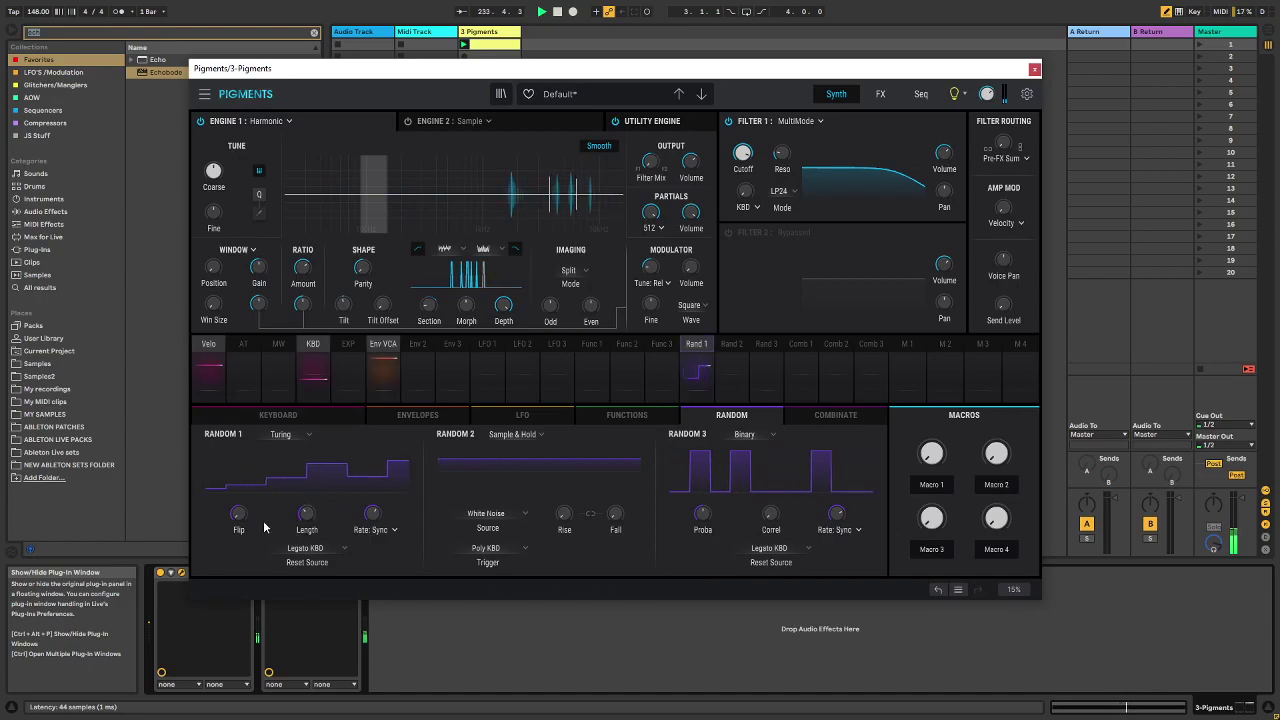
left_click_drag(306, 514, 306, 490)
mouse_move(250, 507)
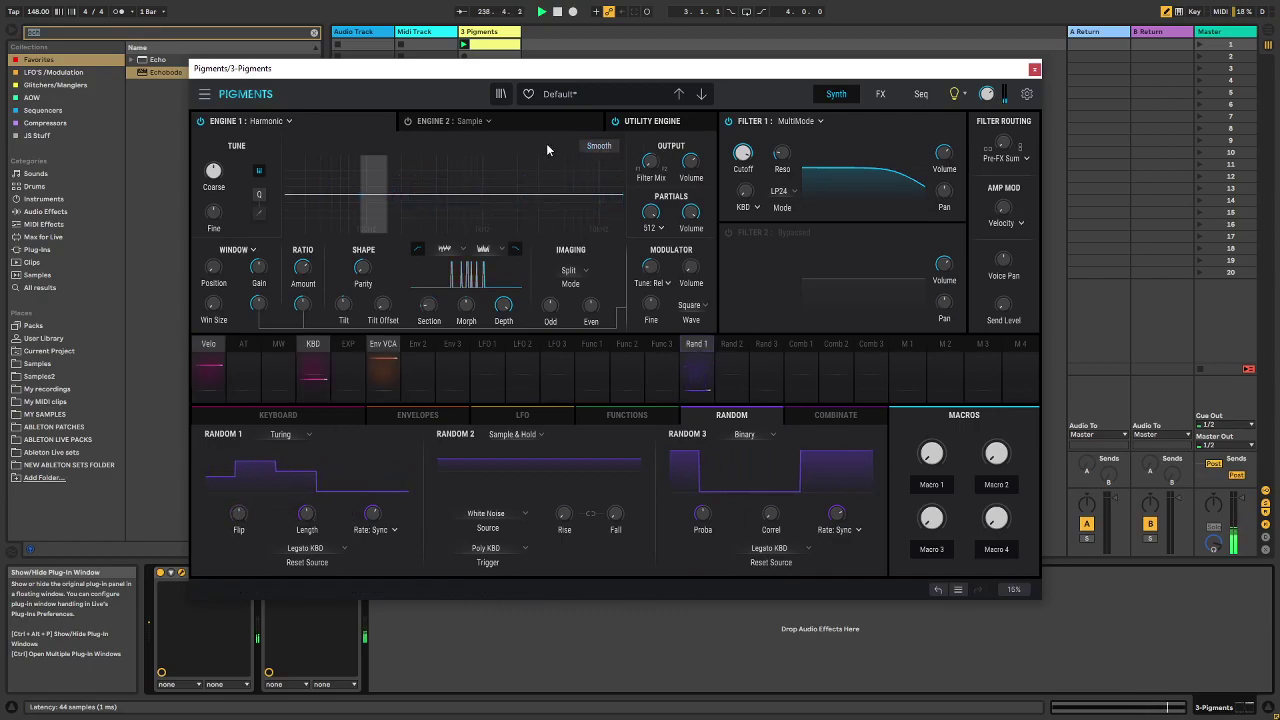
In Echobode, set delay to about 23 ms, feedback near -0.31 dB, smear ~0.98 ms, frequency shift 1.57 Hz
left_click_drag(429, 72, 706, 53)
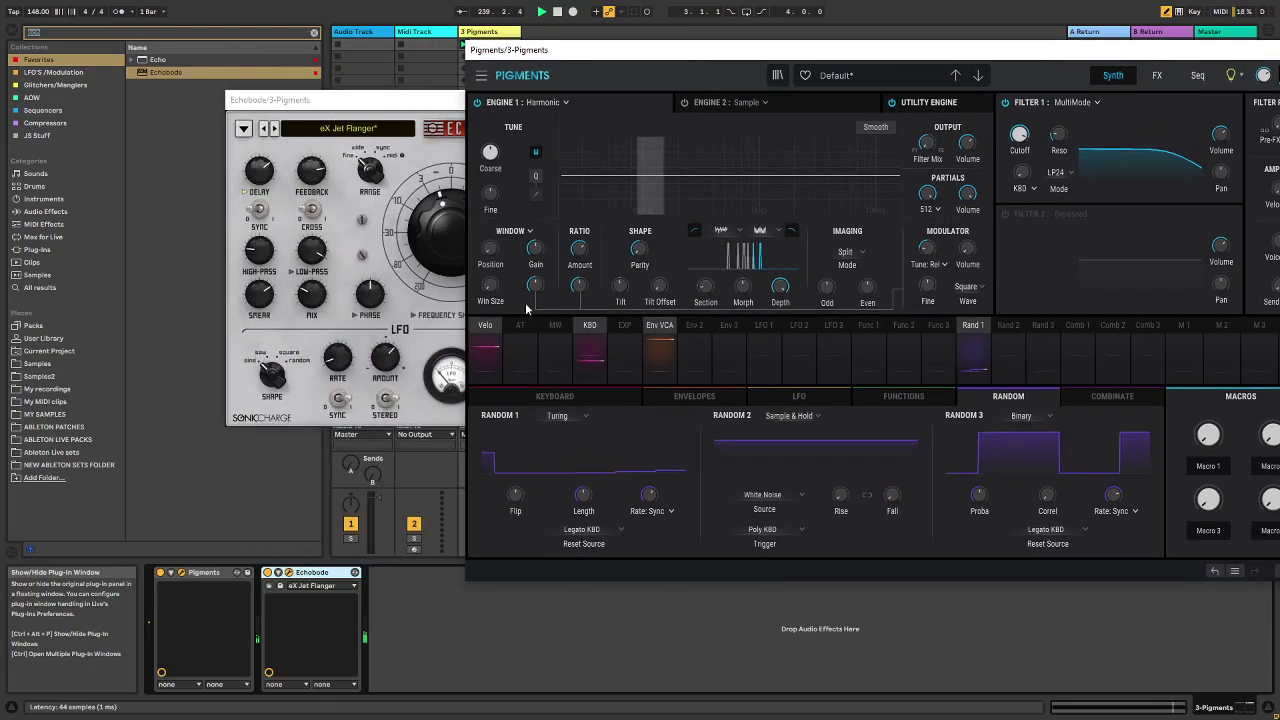
left_click(311, 193)
left_click_drag(311, 191, 311, 210)
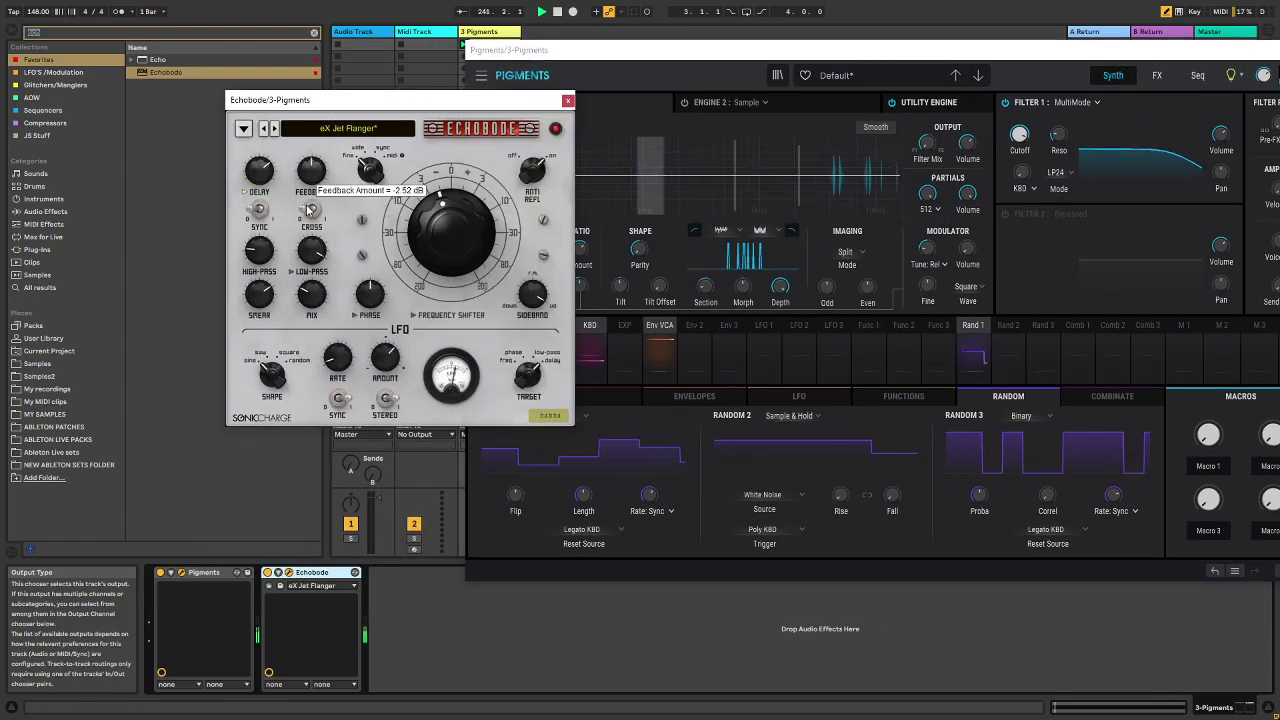
left_click_drag(256, 177, 249, 205)
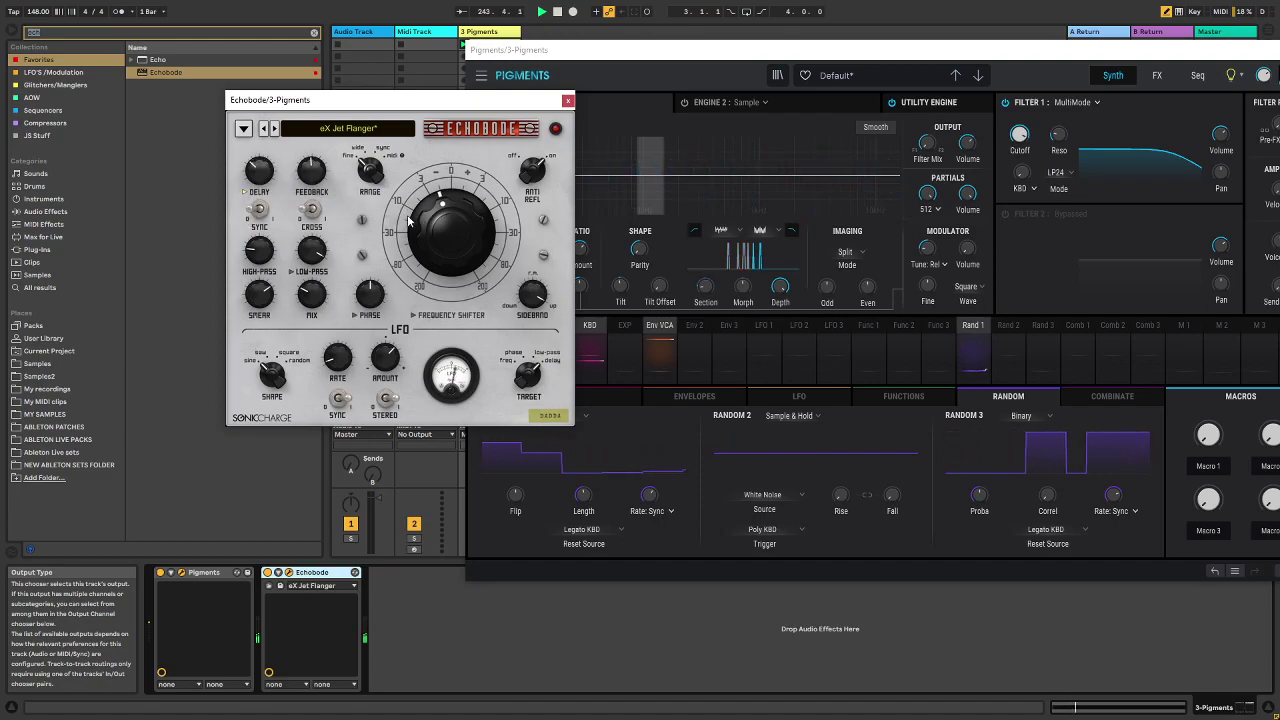
mouse_move(453, 243)
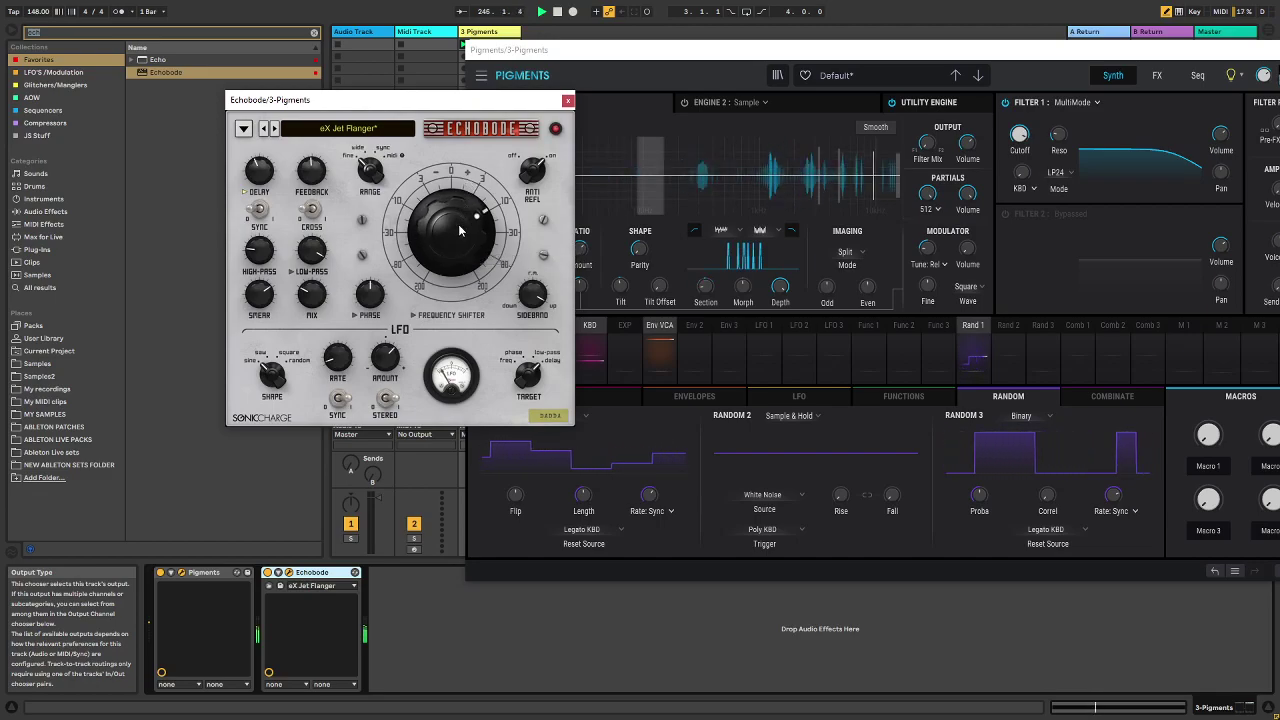
left_click_drag(313, 183, 323, 157)
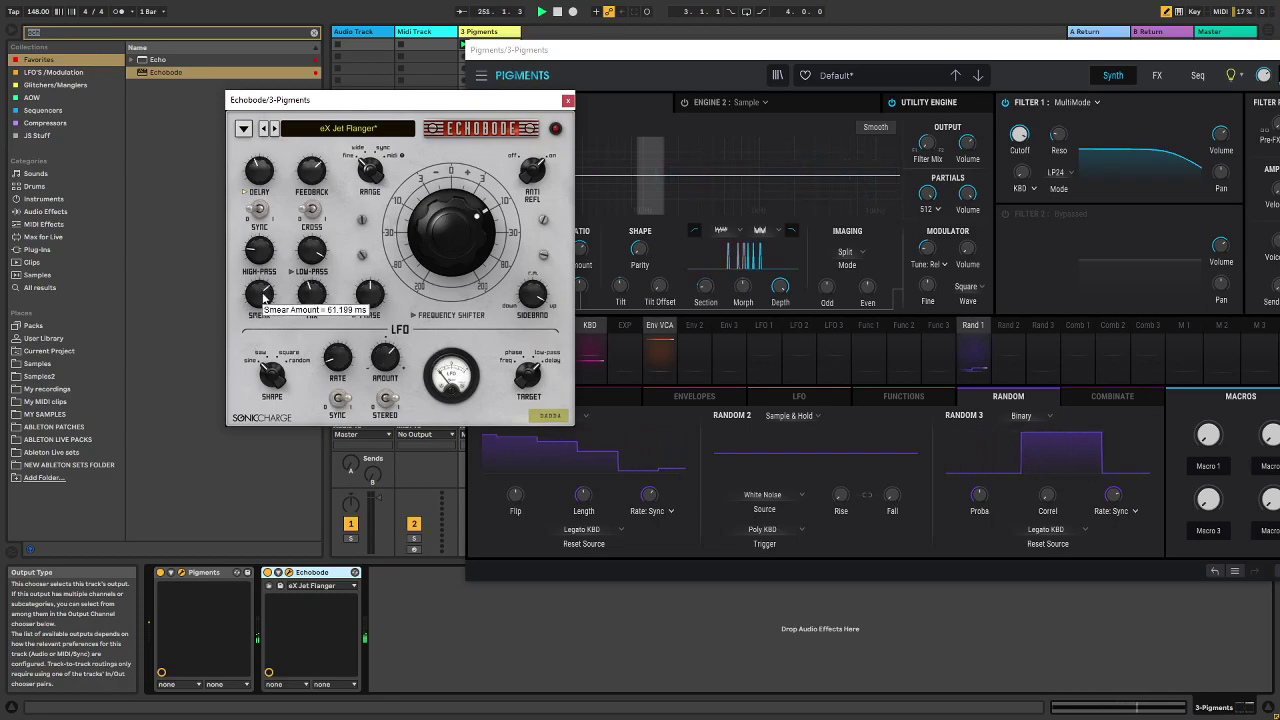
left_click_drag(258, 317, 260, 388)
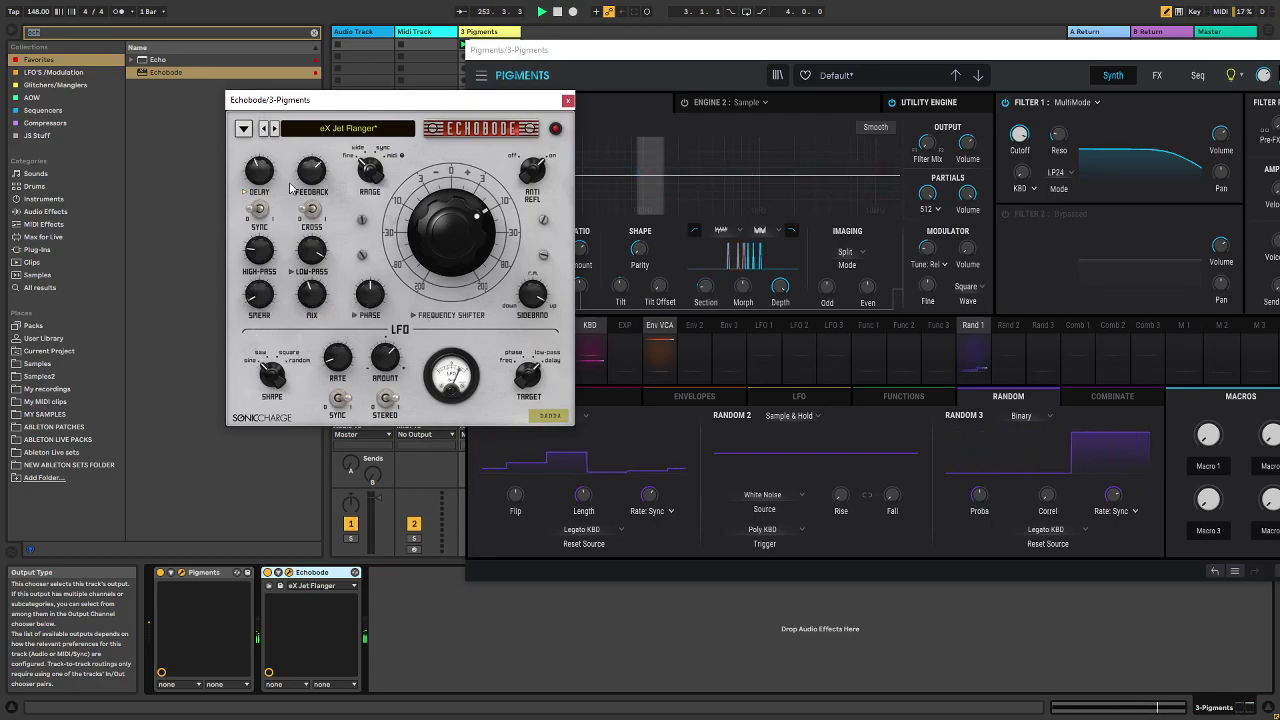
left_click_drag(465, 217, 450, 252)
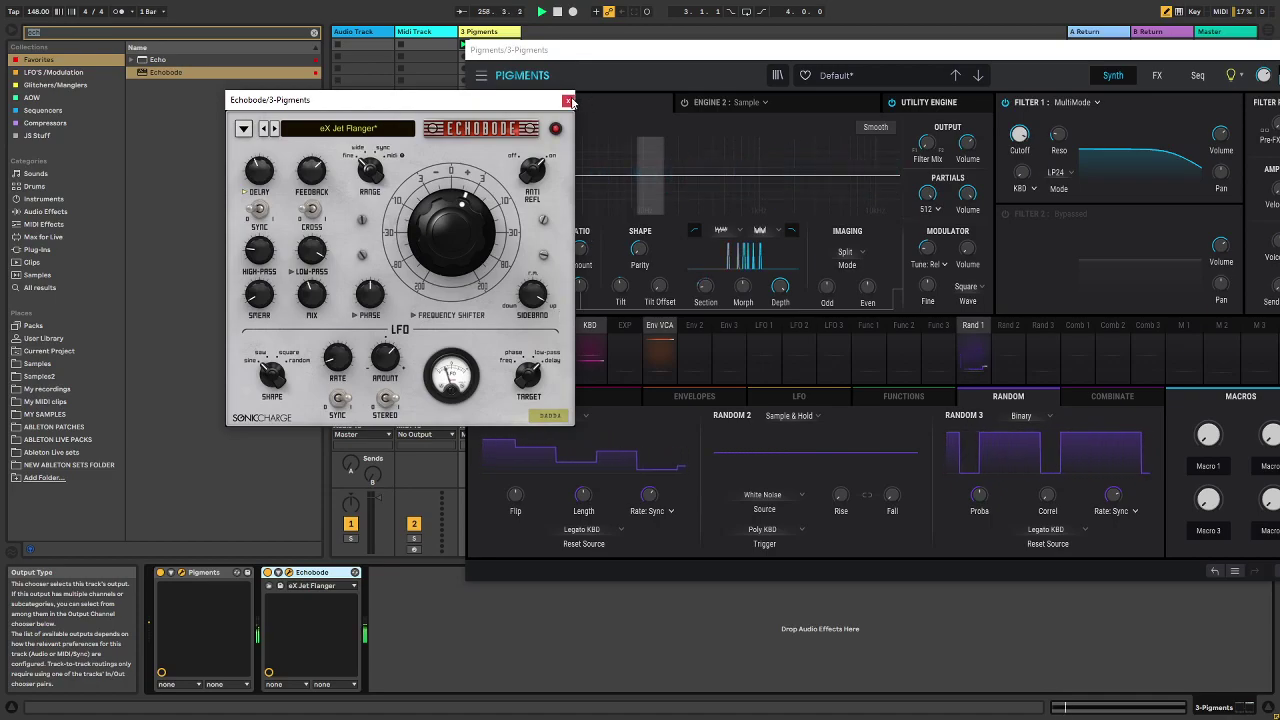
Move the Pigments window left so its Synth page sits over the Echobode window
left_click_drag(657, 55, 395, 72)
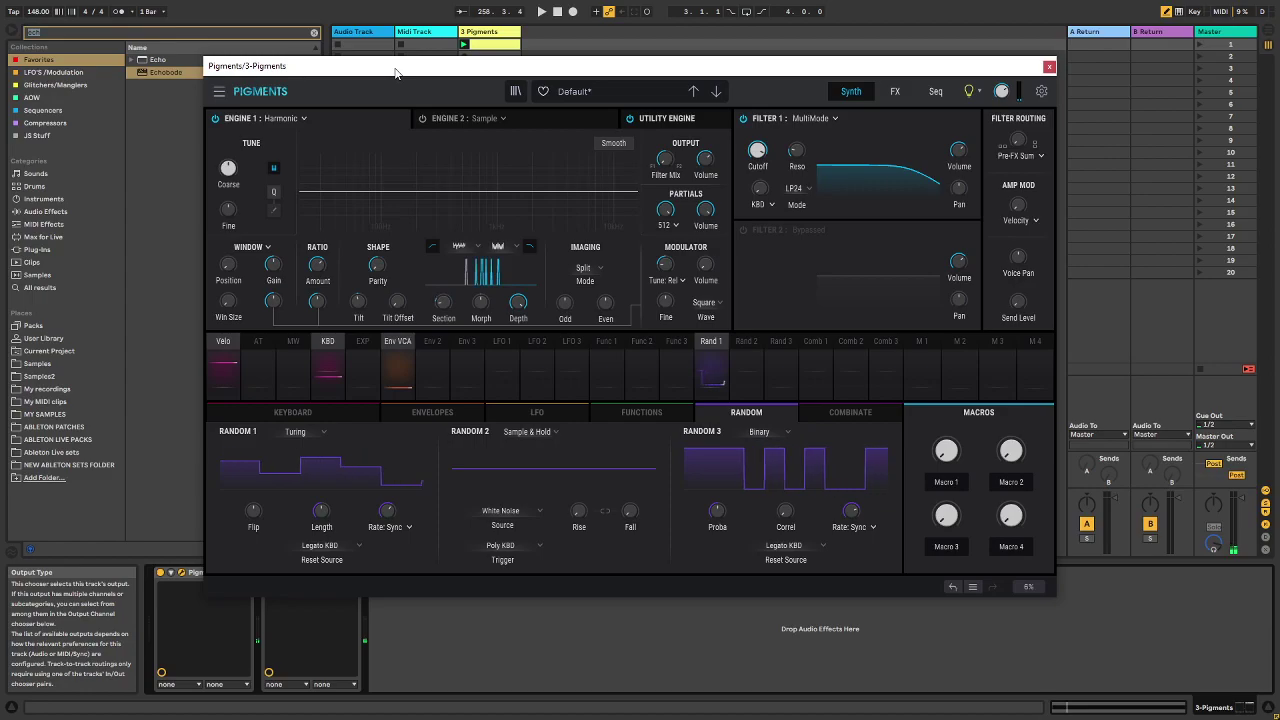